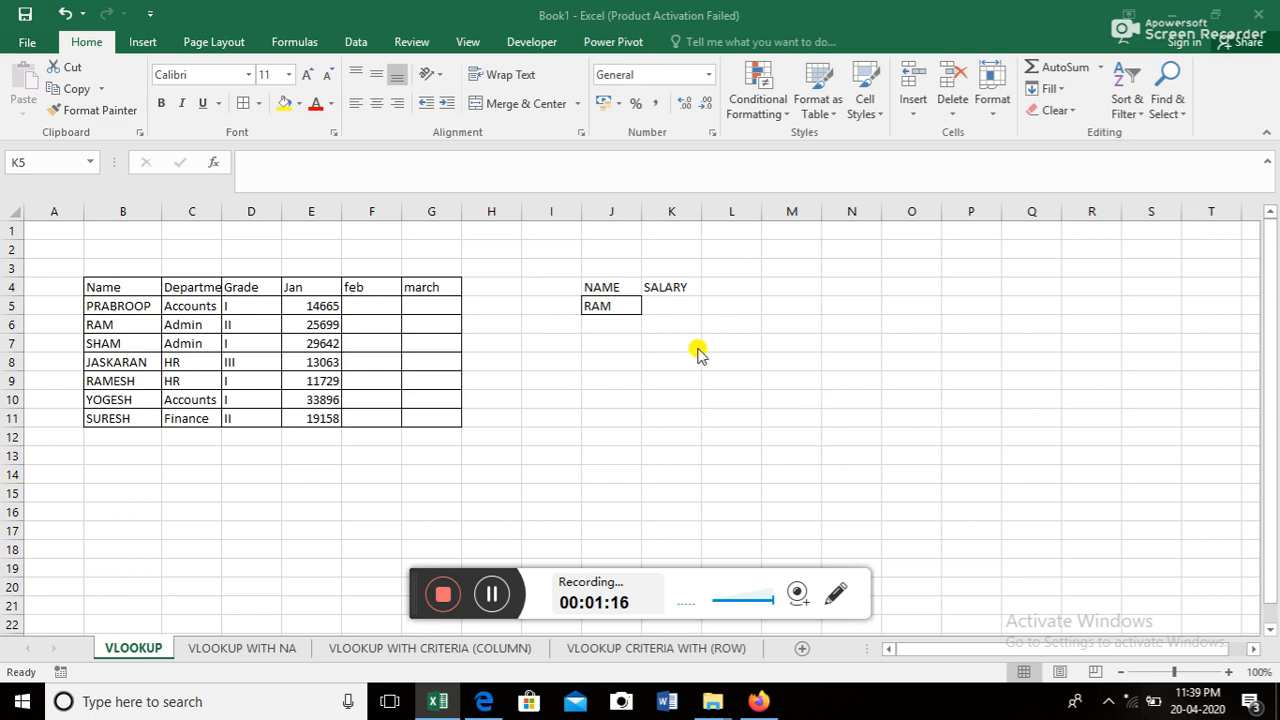
- Start a VLOOKUP formula in the salary cell K5 with J5 as the lookup value
left_click(673, 313)
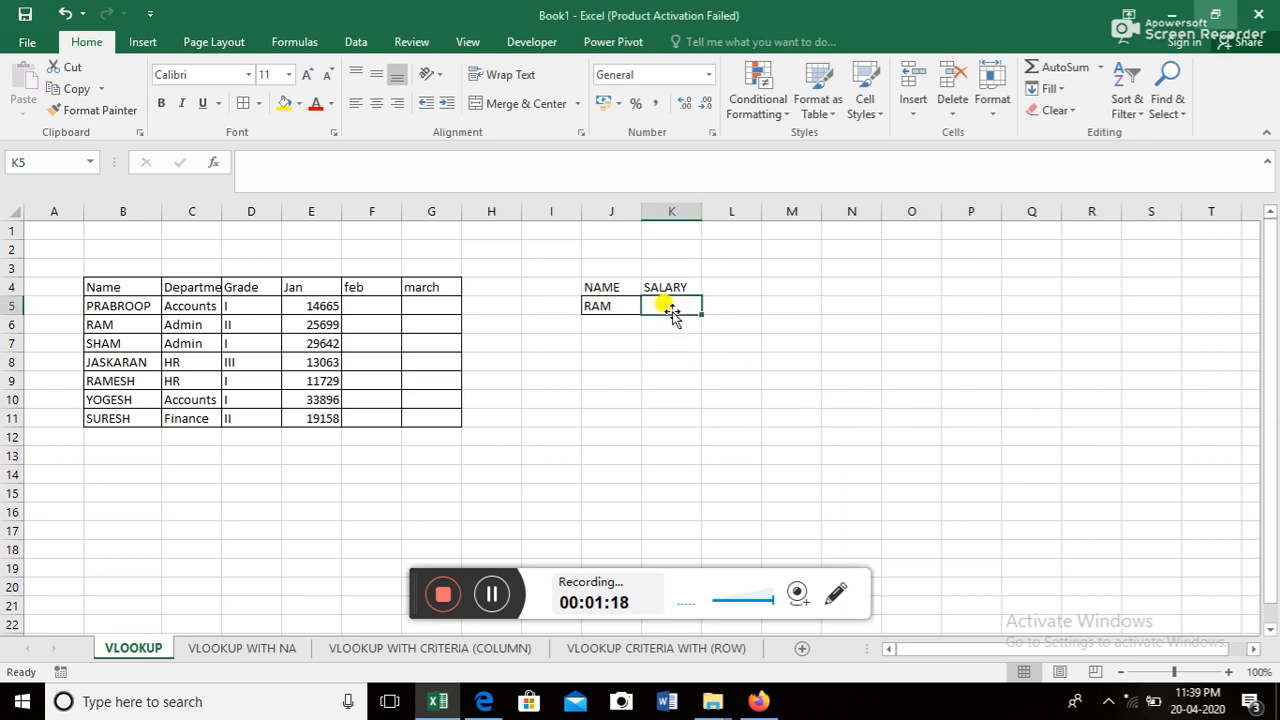
type("=vlo")
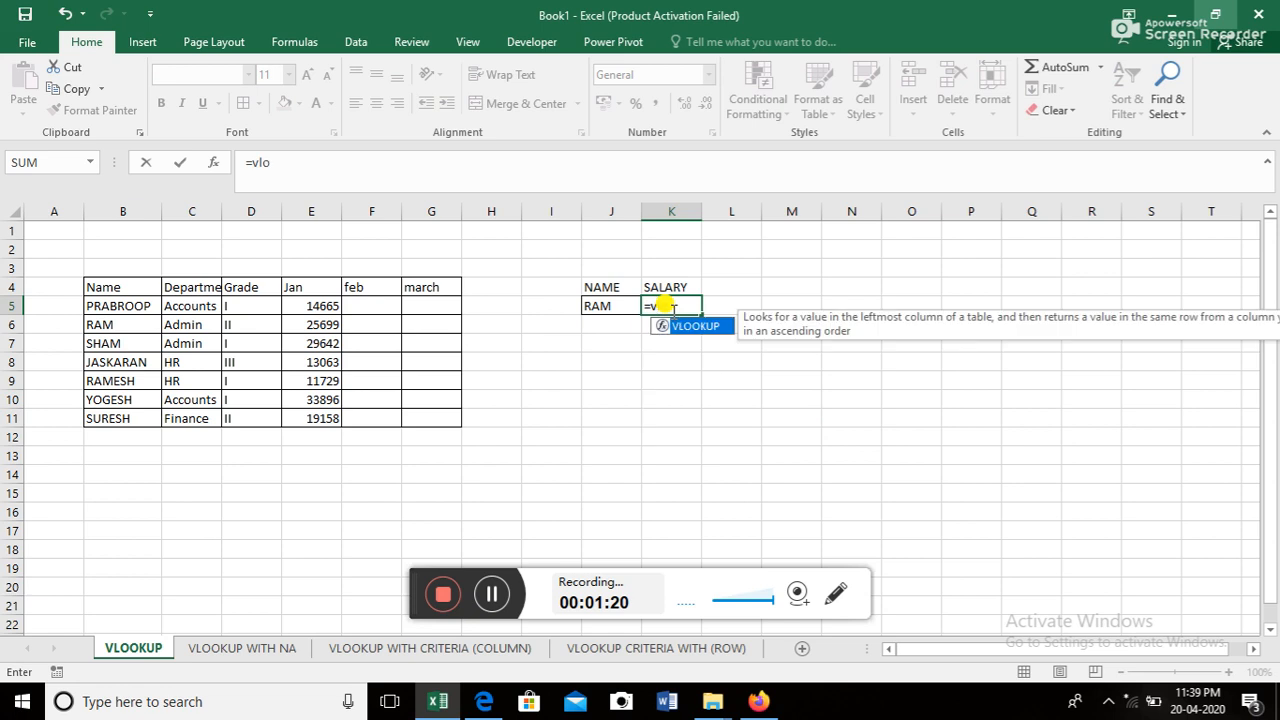
key("Tab")
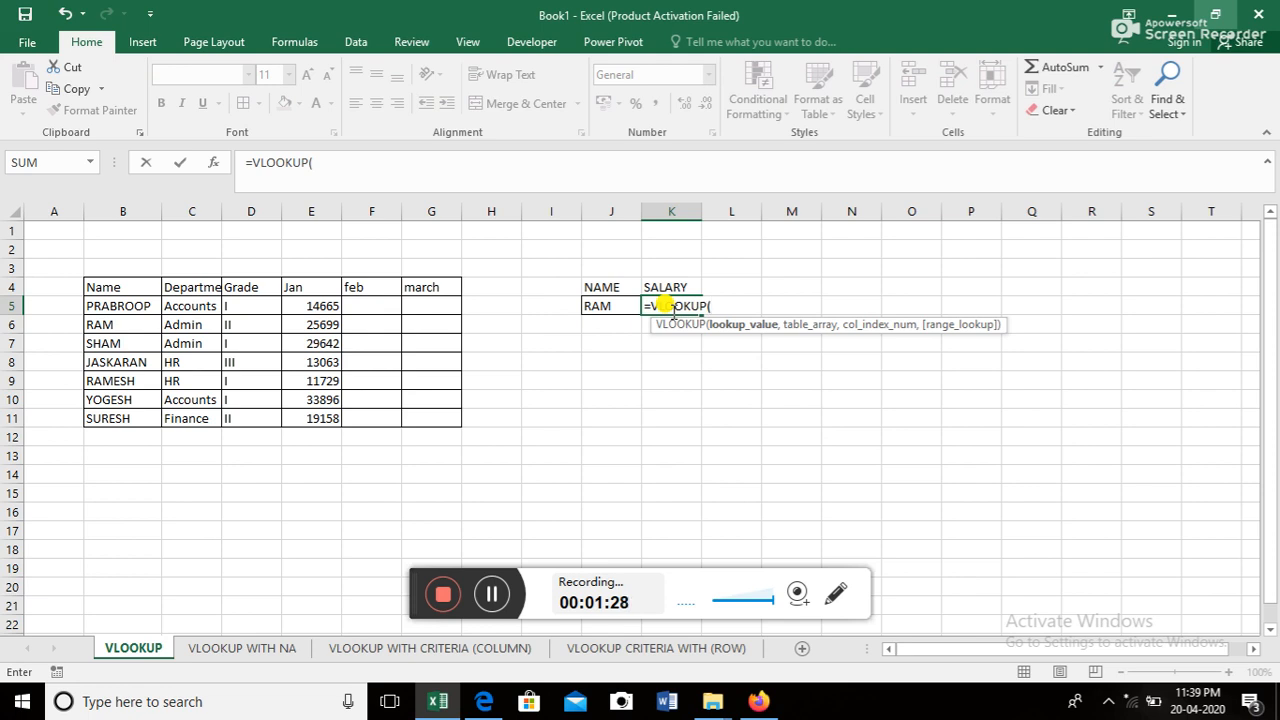
left_click(606, 307)
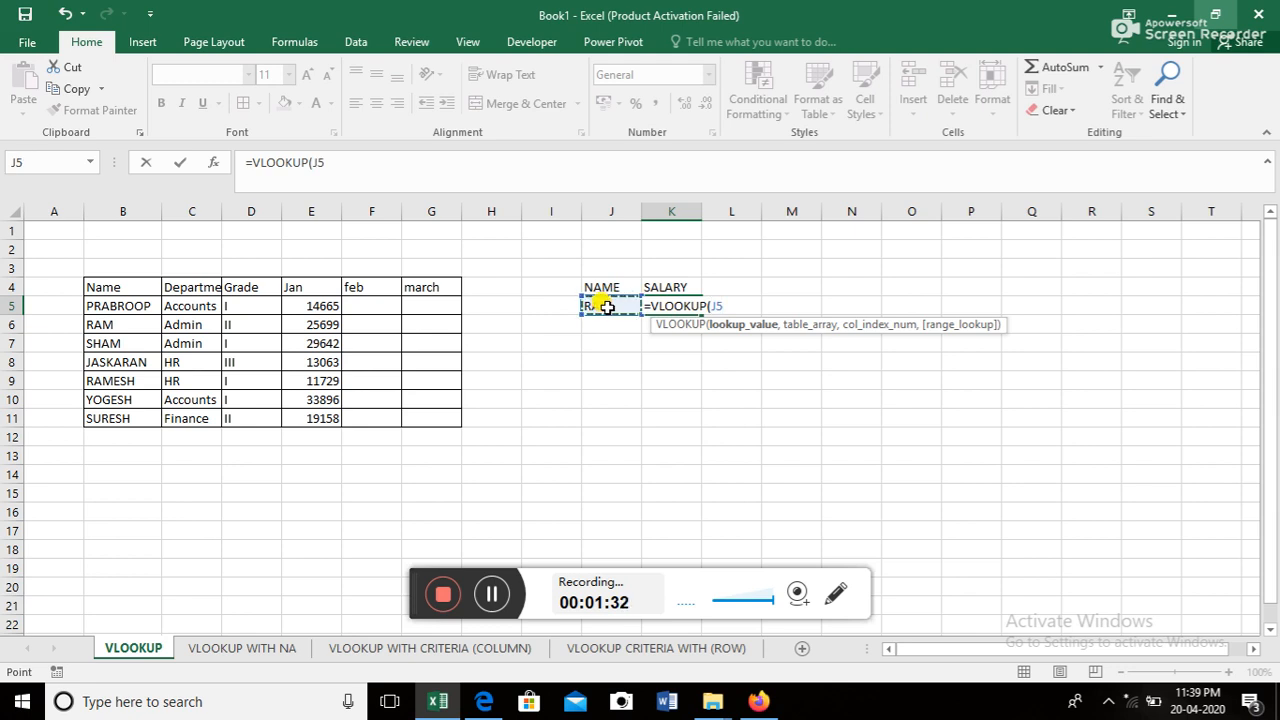
type(",")
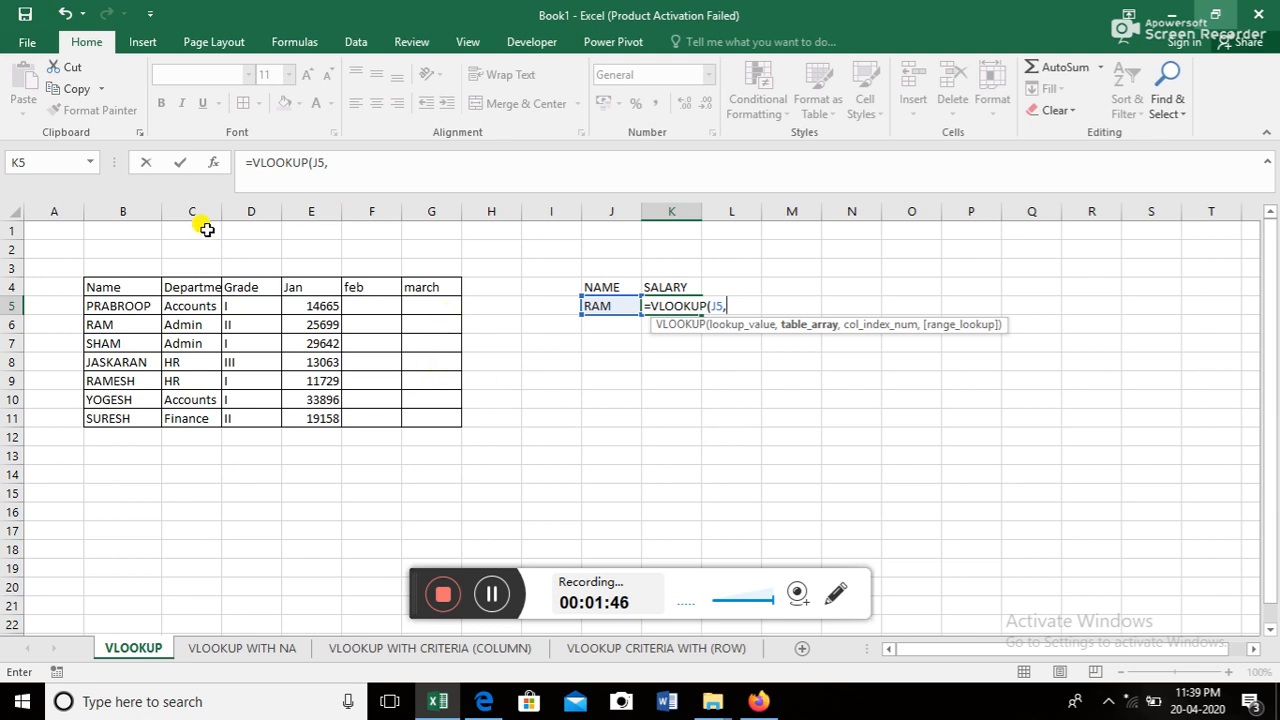
left_click_drag(105, 286, 400, 418)
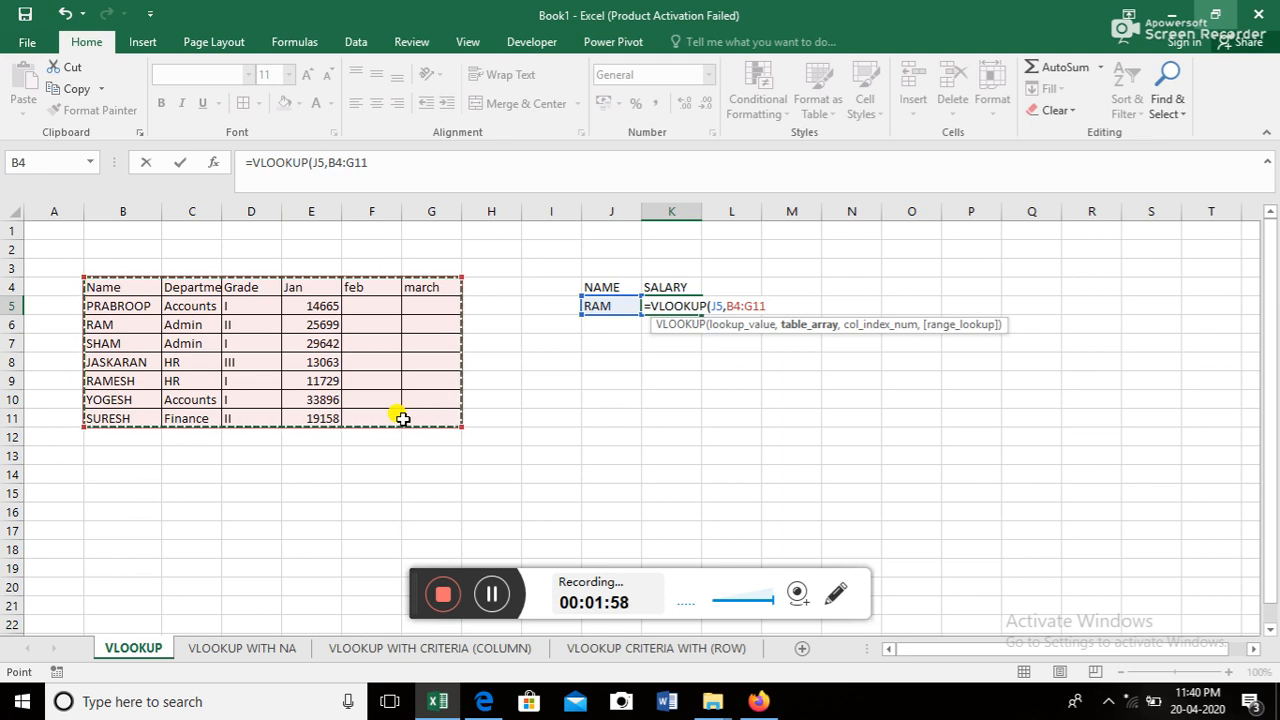
key("BackSpace")
key("BackSpace")
key("BackSpace")
key("BackSpace")
key("BackSpace")
key("BackSpace")
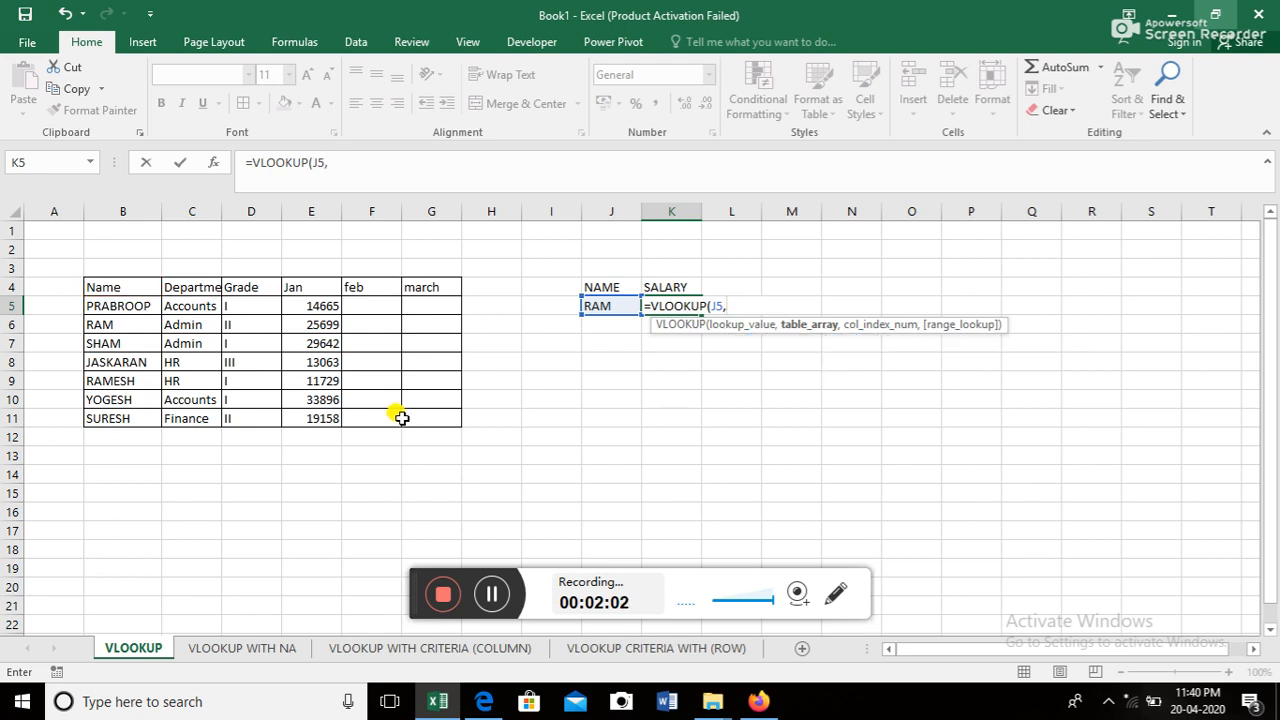
- Set the VLOOKUP table array to the entire columns B:E
left_click_drag(136, 210, 306, 201)
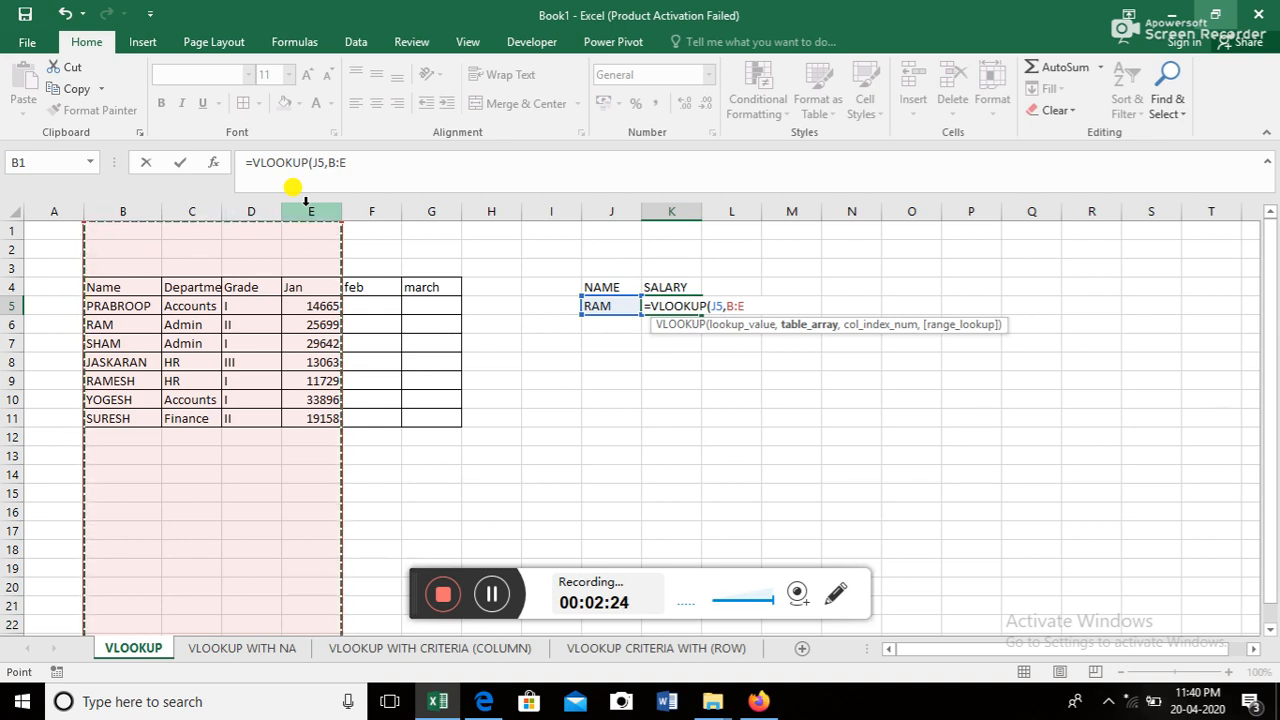
left_click(125, 211)
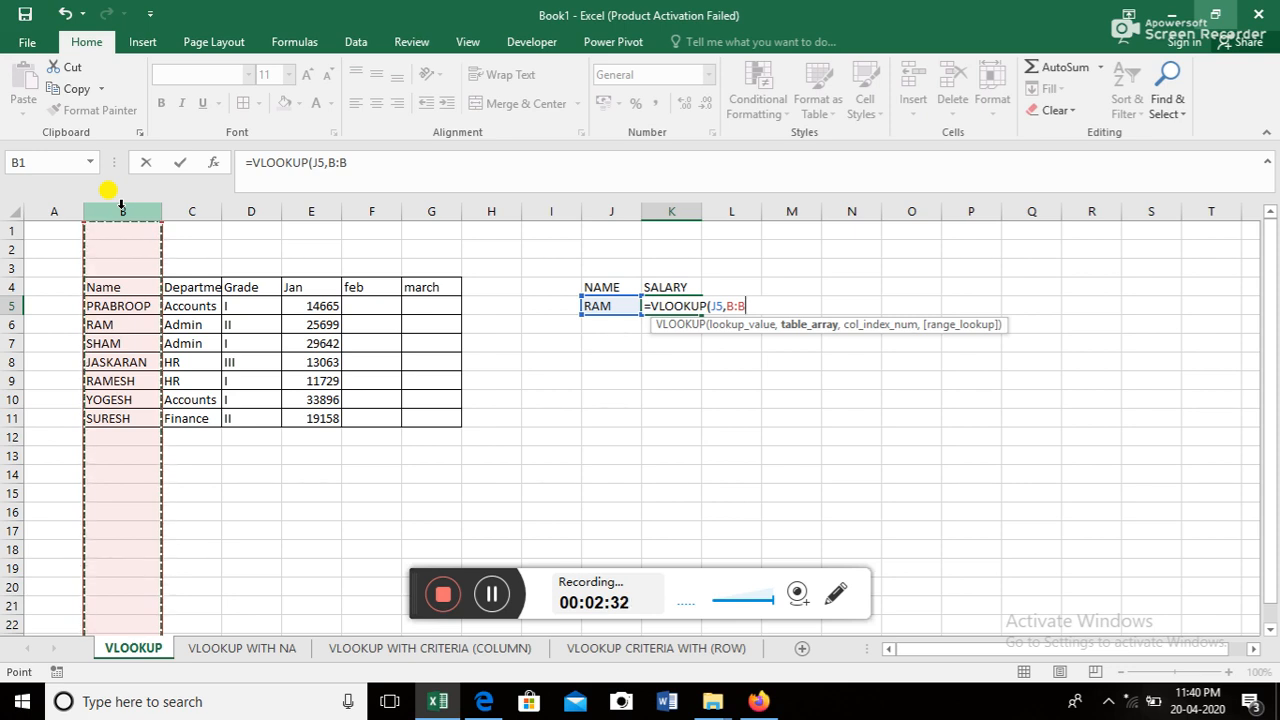
left_click_drag(122, 205, 300, 210)
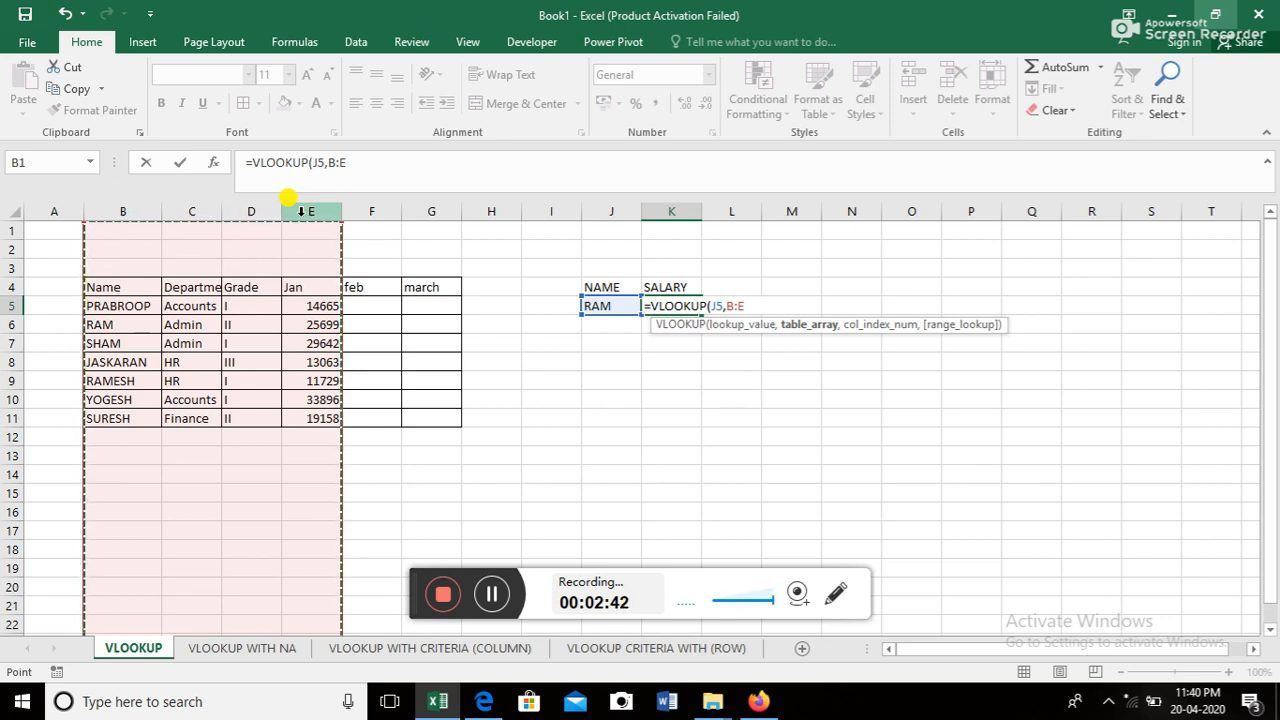
type(",")
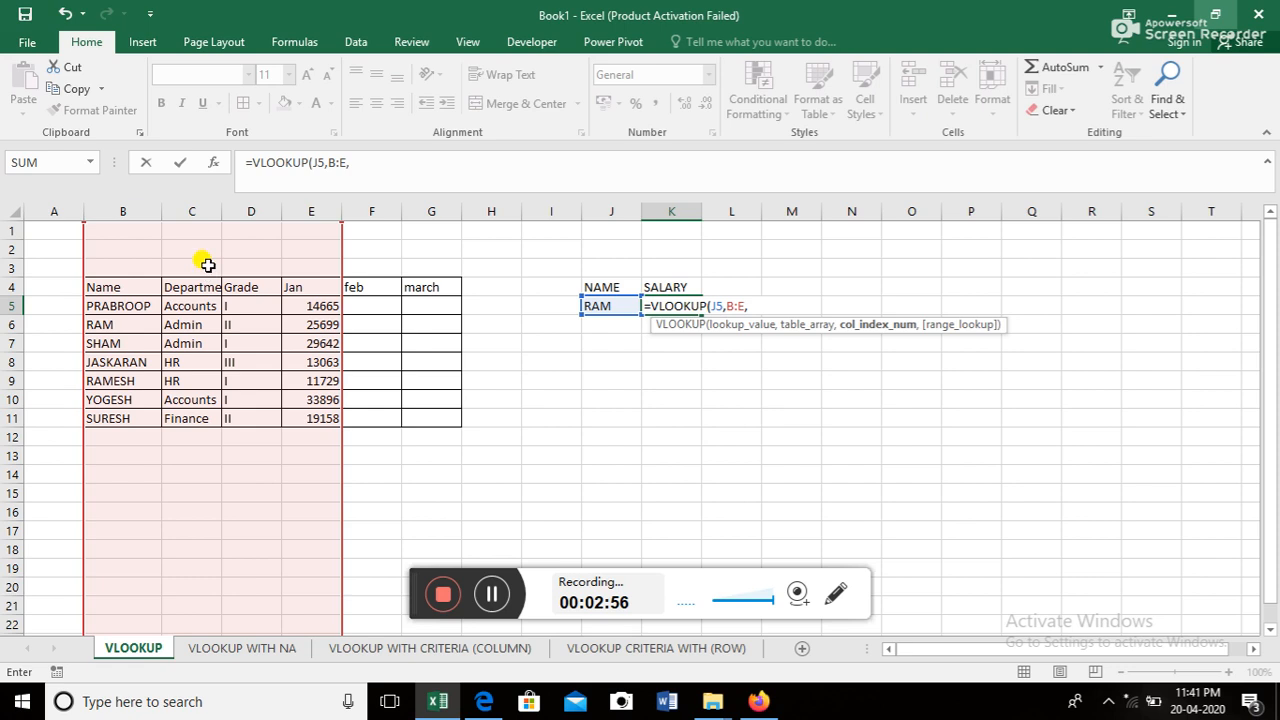
left_click(200, 211)
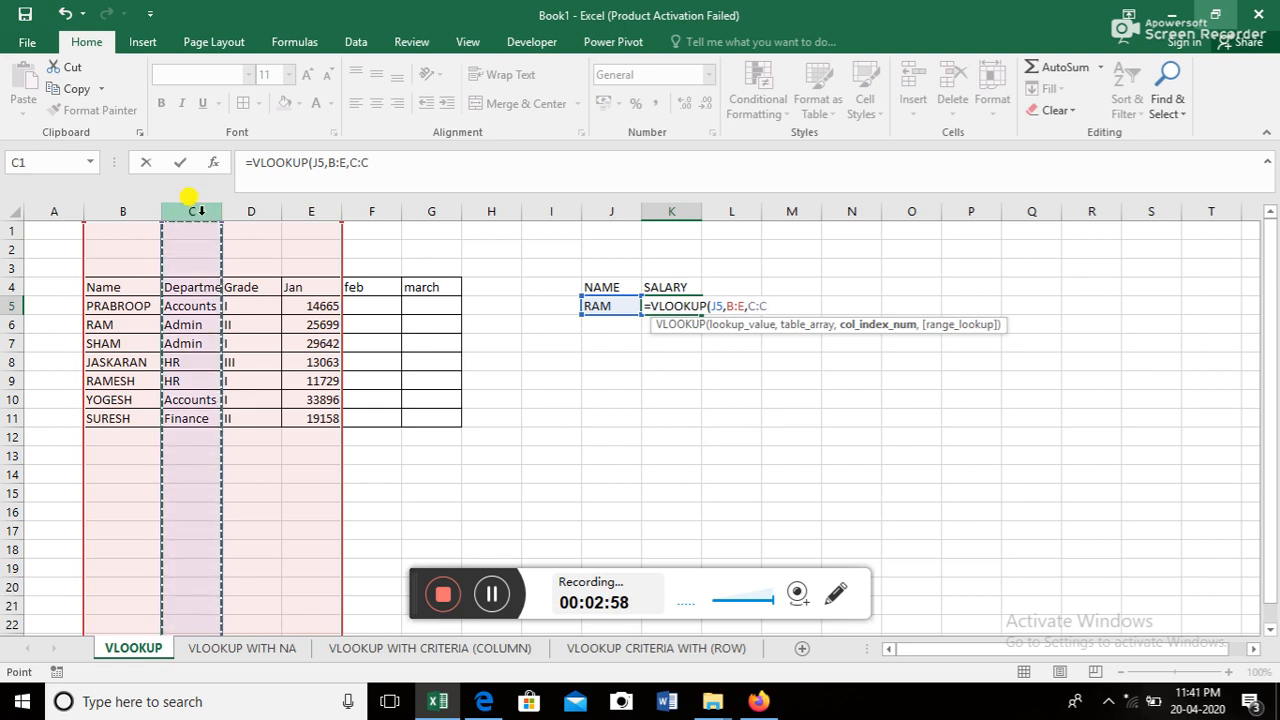
left_click(376, 162)
key("BackSpace")
key("BackSpace")
key("BackSpace")
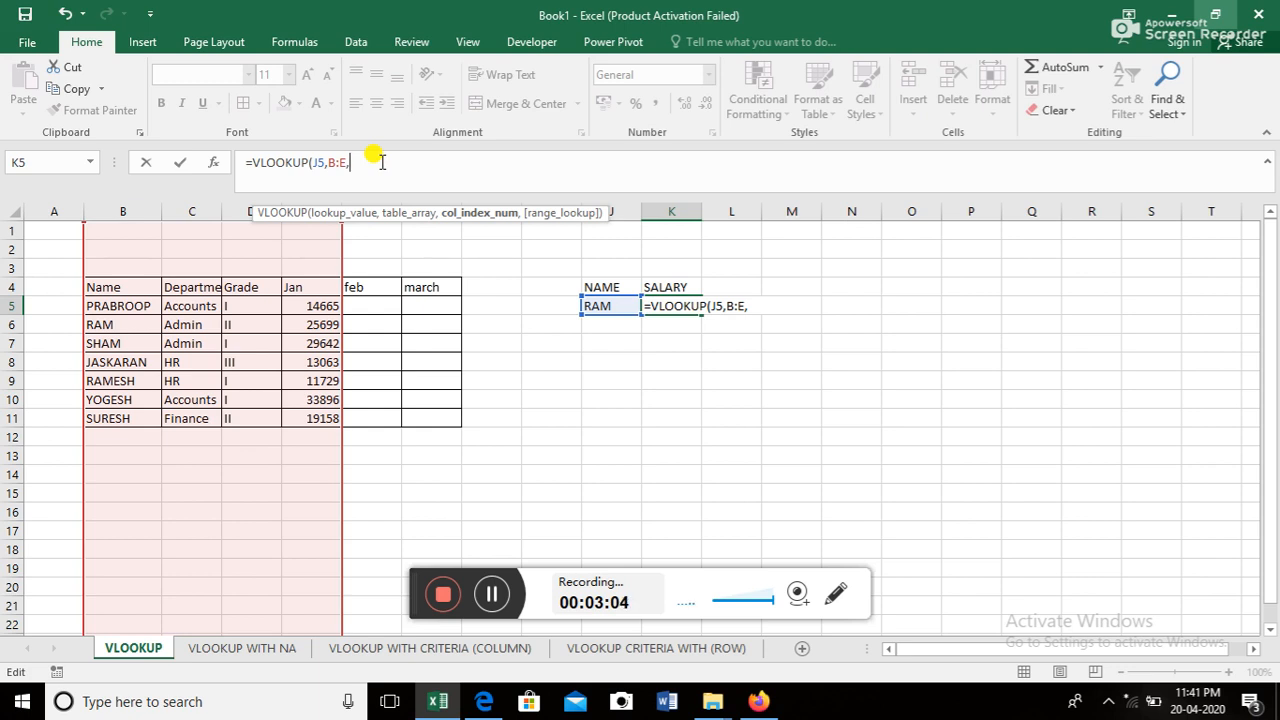
- Complete the formula with column index 4 and exact match 0, giving =VLOOKUP(J5,B:E,4,0) in K5
left_click(752, 306)
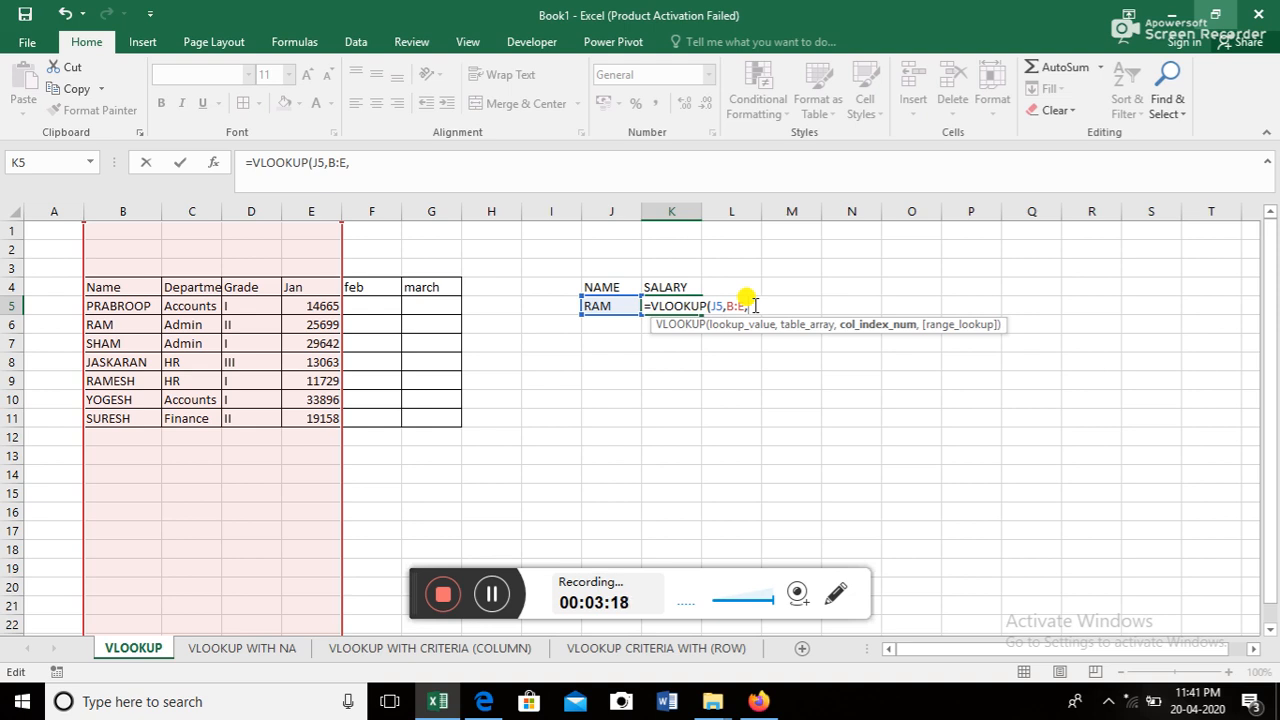
type("4,")
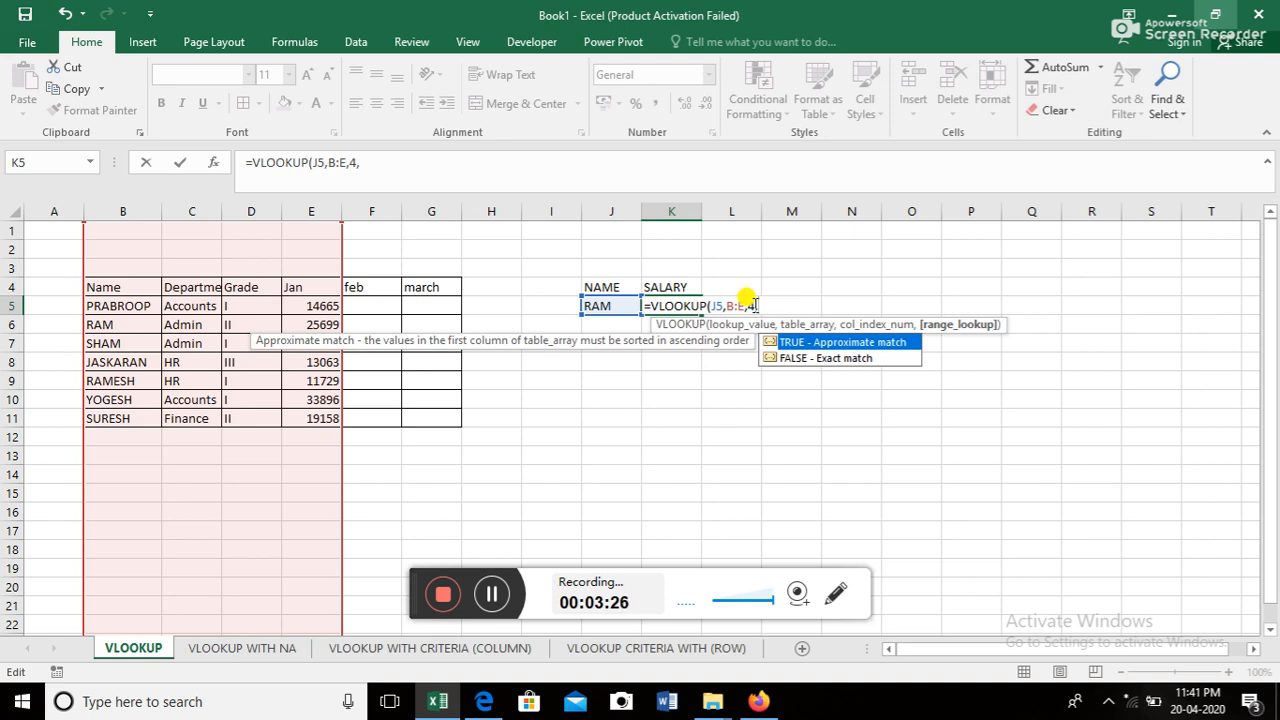
type("0")
type(")")
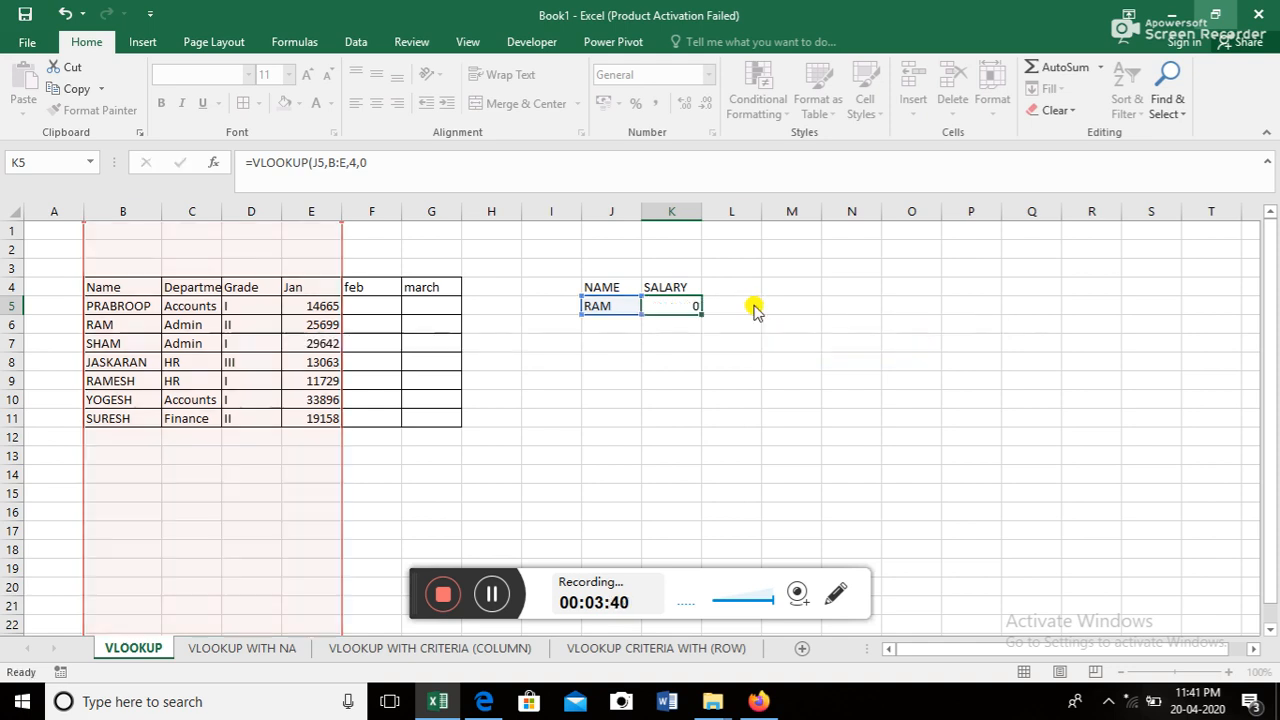
key("Return")
key("Up")
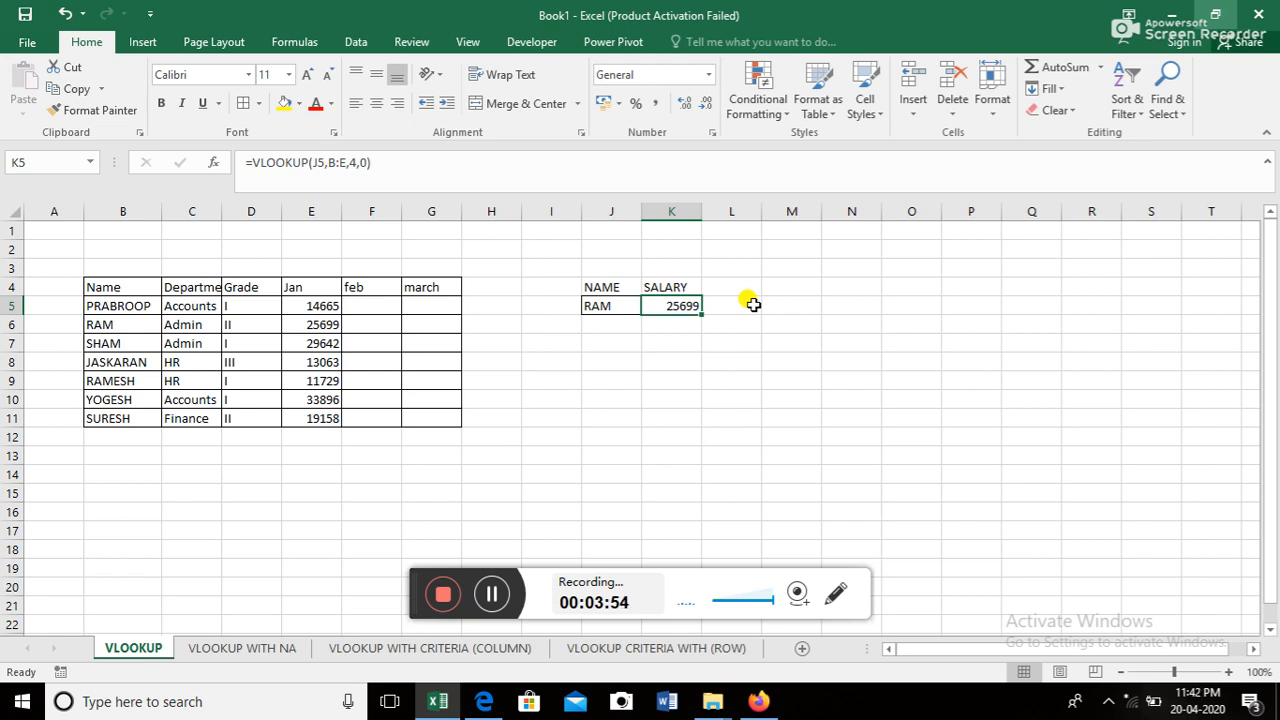
key("Left")
key("Up")
key("Down")
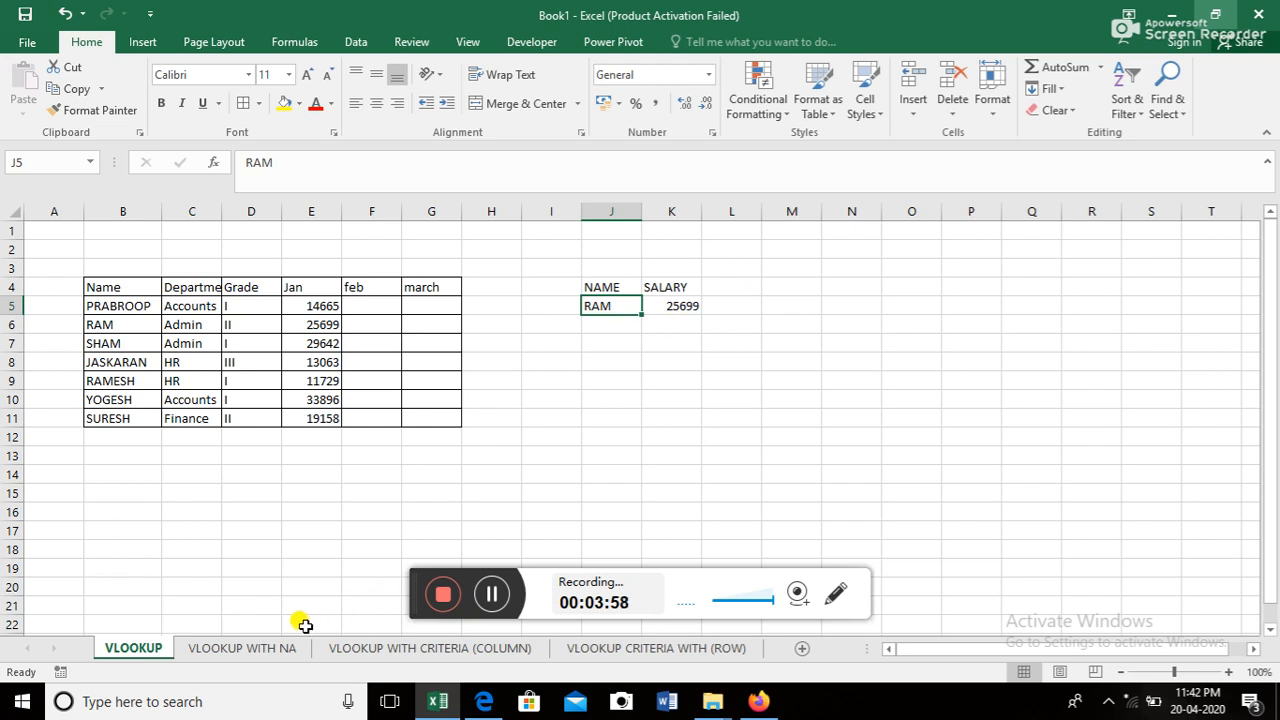
- On the VLOOKUP WITH NA sheet, replace the lookup name in J5 with a name missing from the data table
left_click(255, 655)
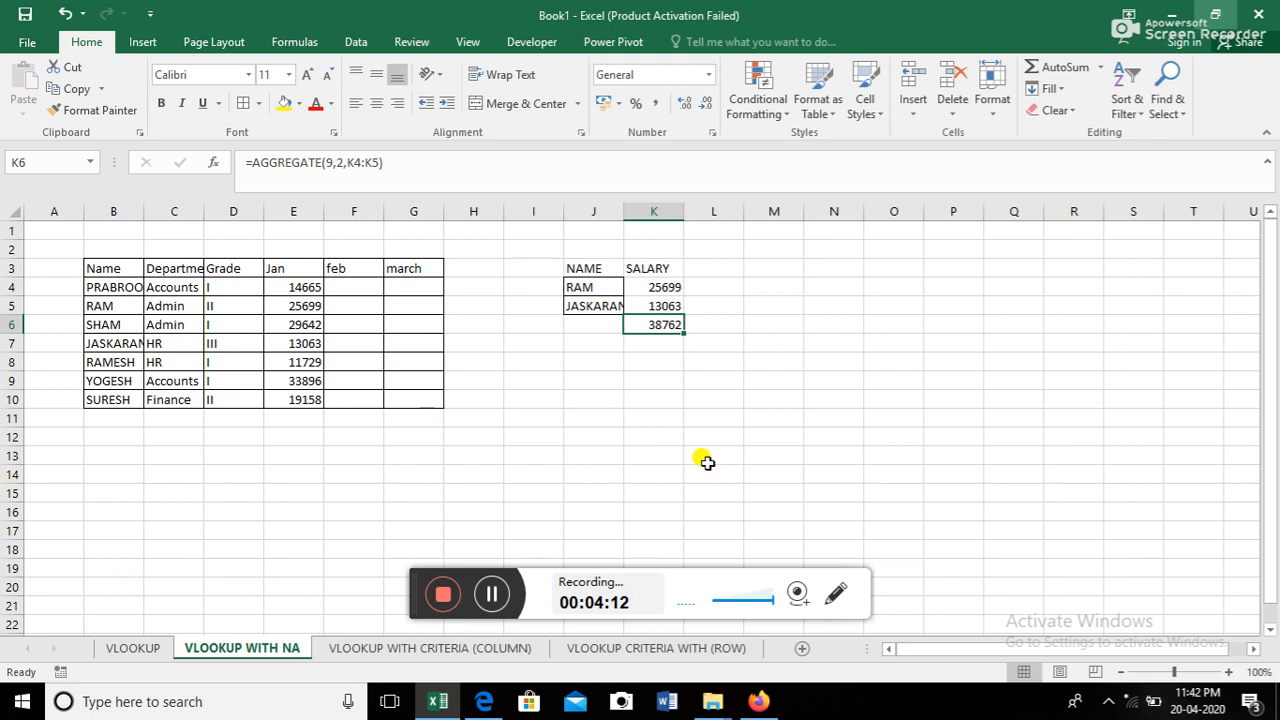
left_click(580, 306)
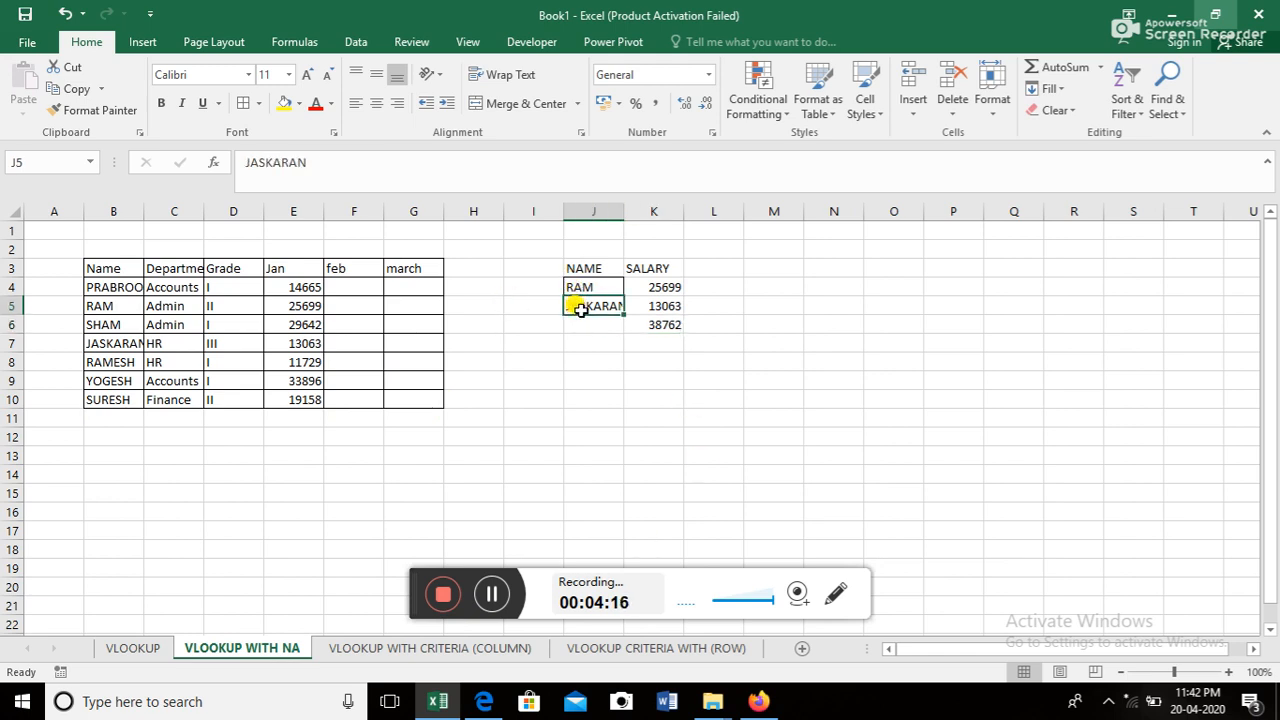
key("Delete")
type("sunita")
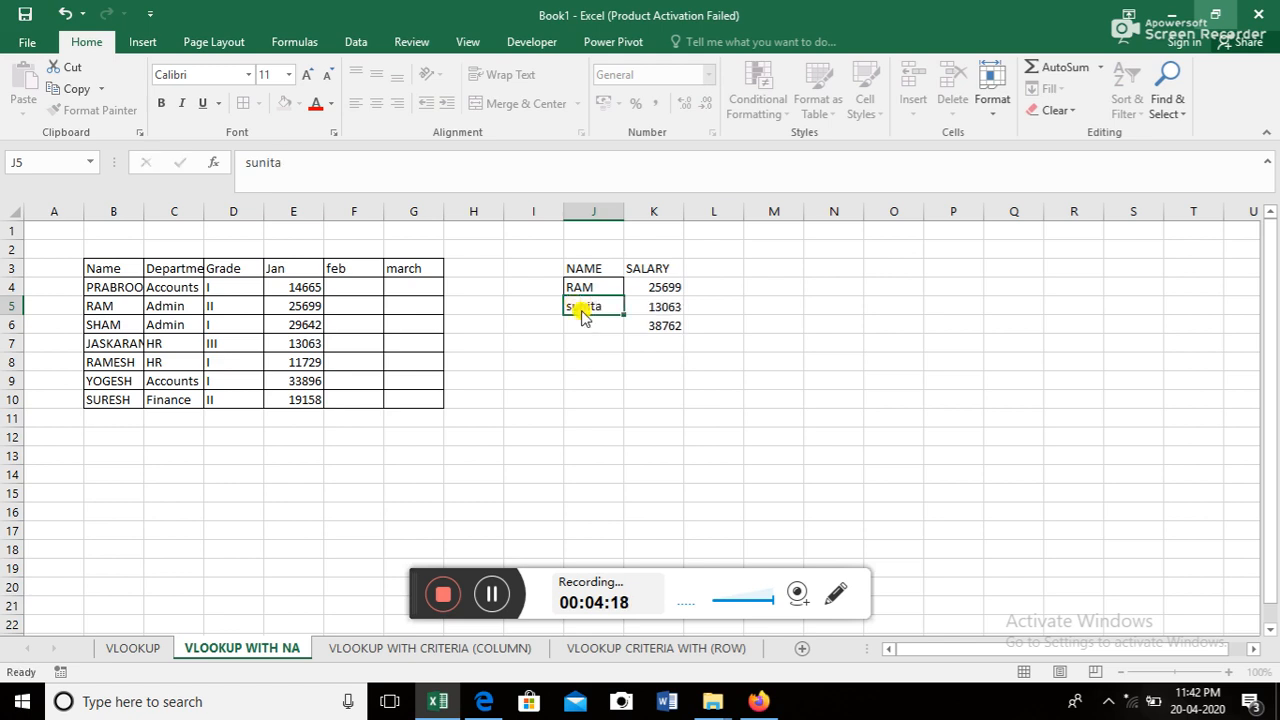
key("Return")
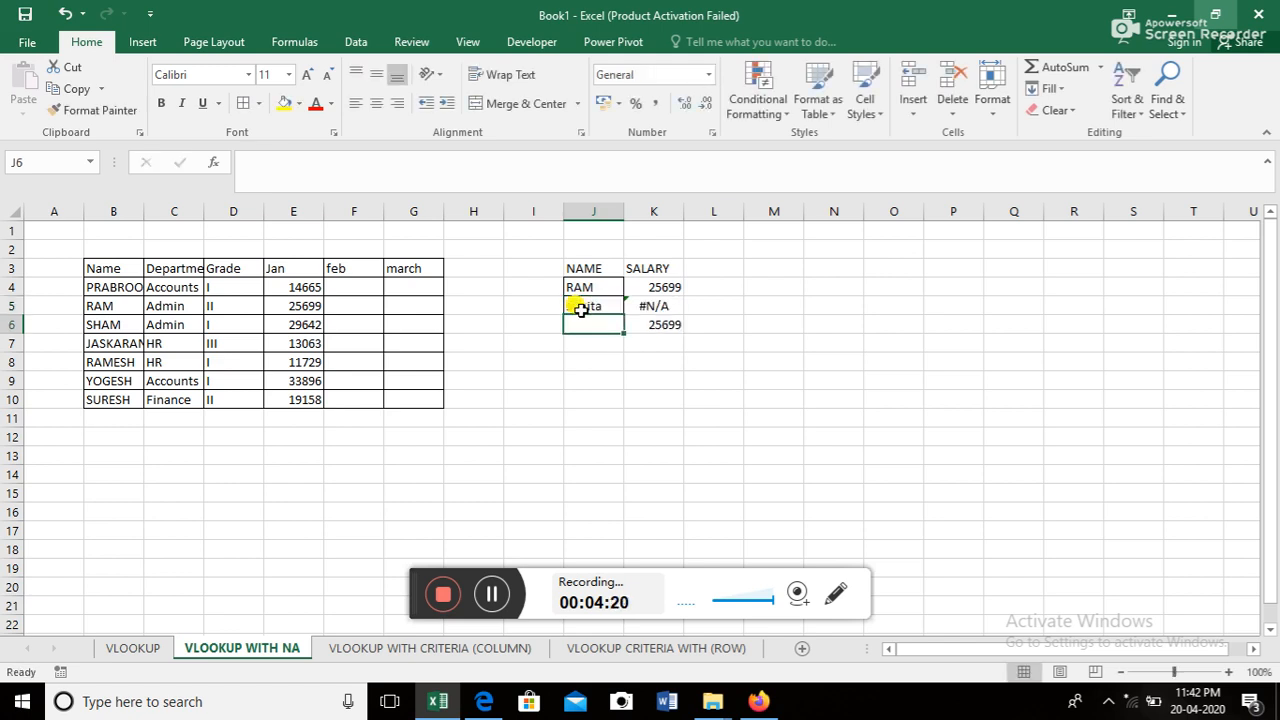
left_click(662, 286)
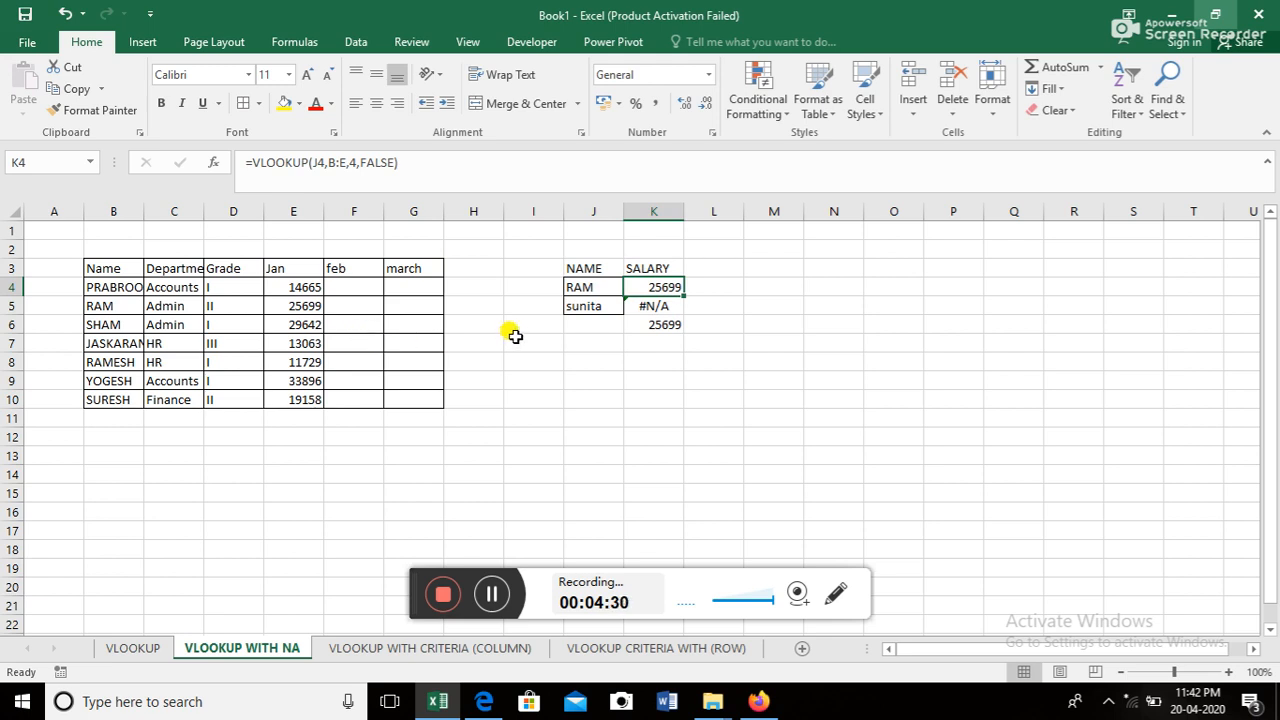
mouse_move(110, 203)
left_mouse_down()
mouse_move(337, 188)
mouse_move(437, 206)
mouse_move(280, 220)
mouse_move(114, 200)
left_mouse_up()
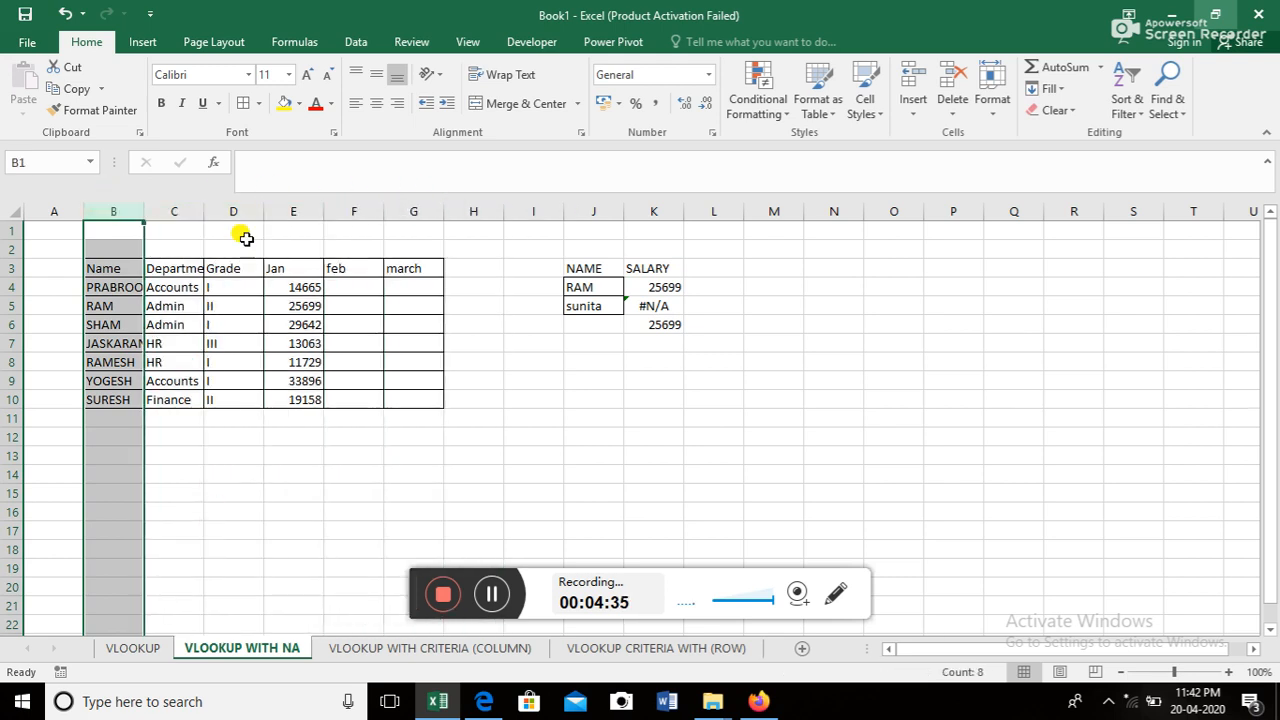
left_click(665, 288)
left_click(661, 300)
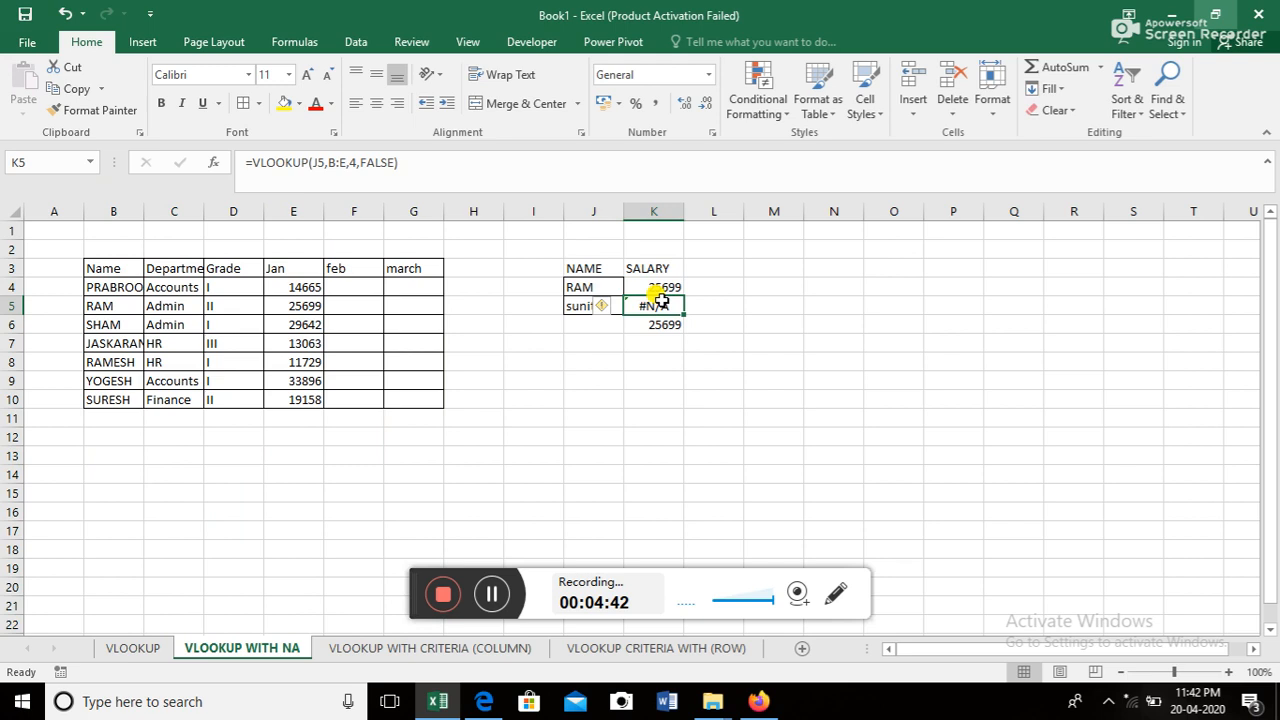
- Replace the total formula in K6 with a plain SUM of K4:K5
left_click(656, 324)
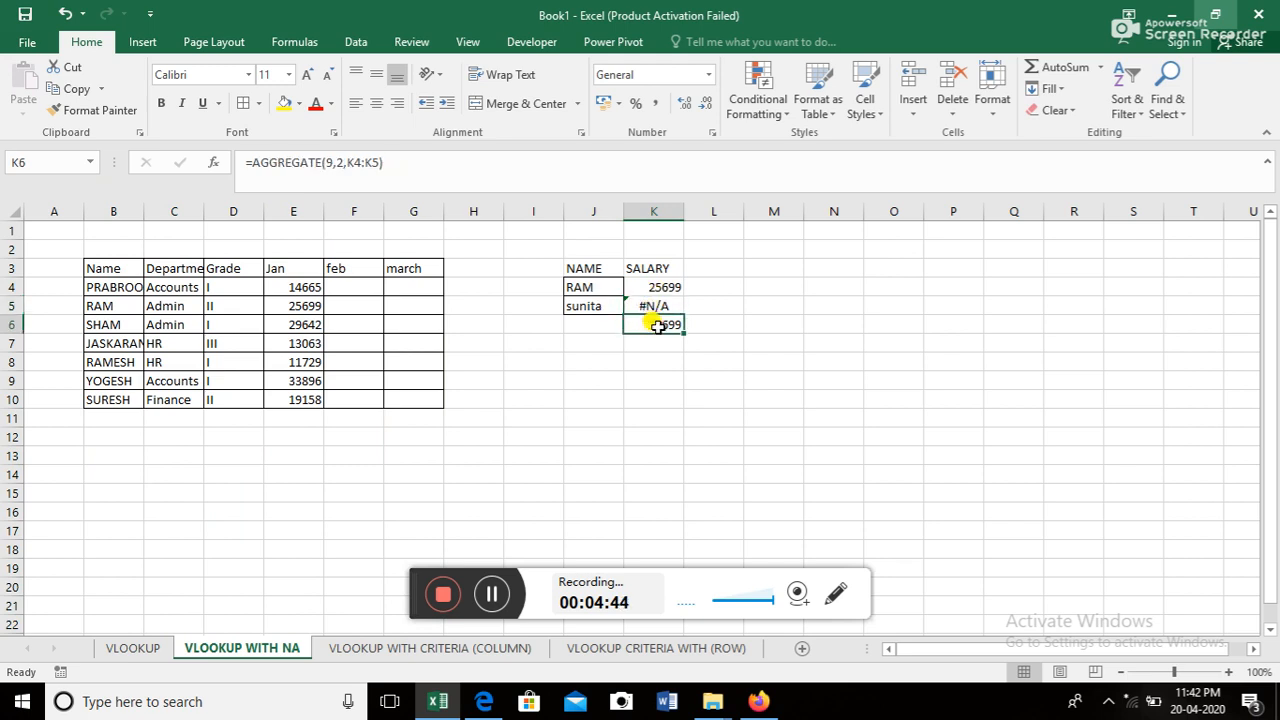
key("Delete")
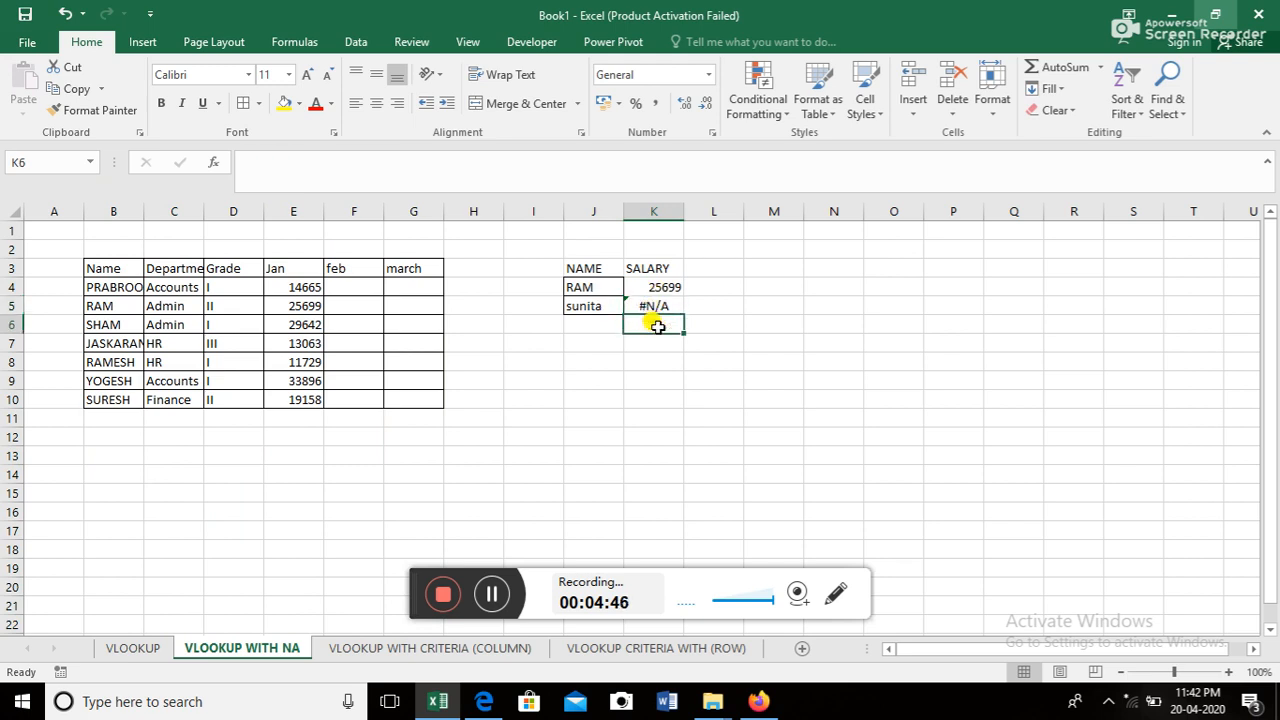
type("=sum")
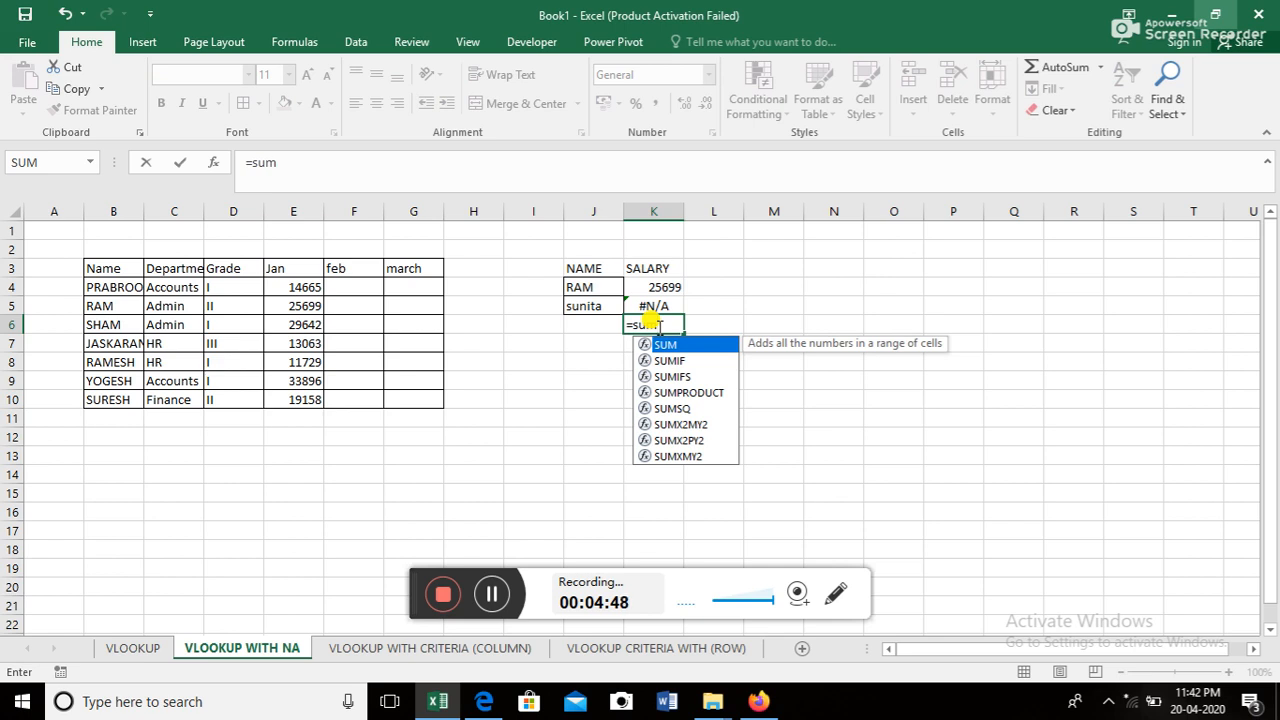
type("(")
key("Up")
key("shift+Up")
key("Return")
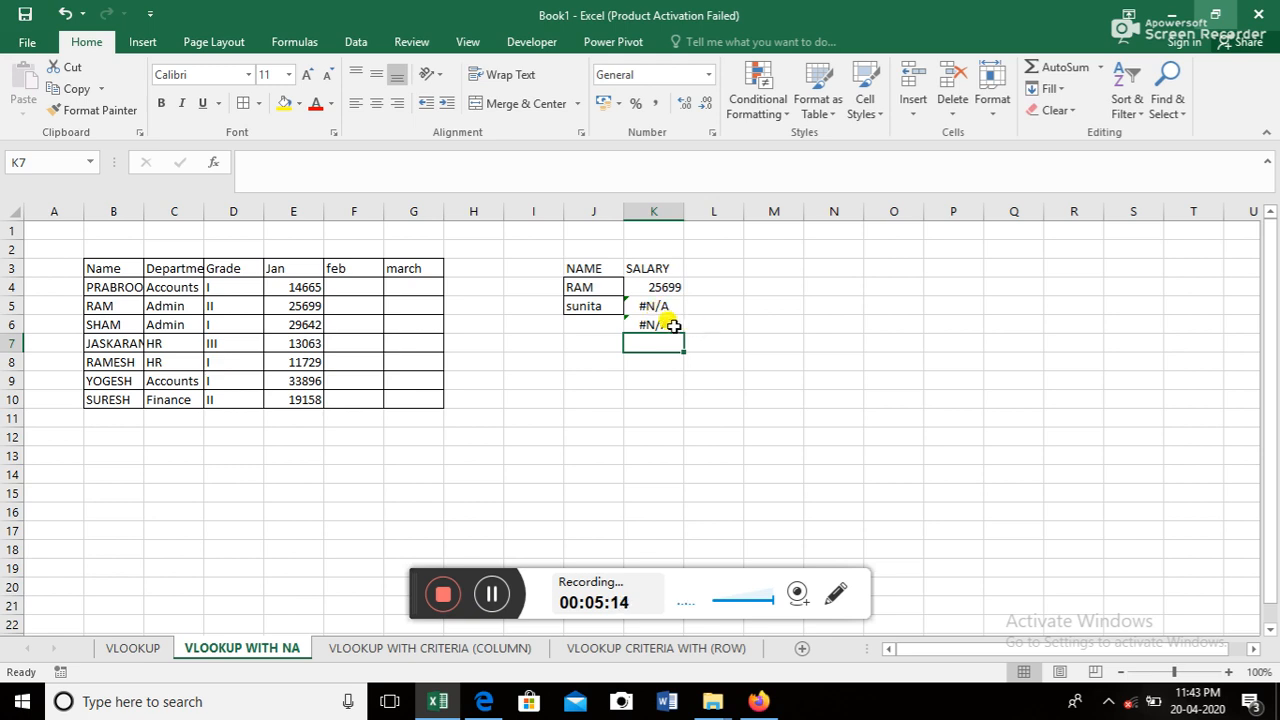
- Overwrite K6 with =AGGREGATE(9,2,K4:K5) to sum the salaries while ignoring error values
left_click(674, 306)
left_click(655, 324)
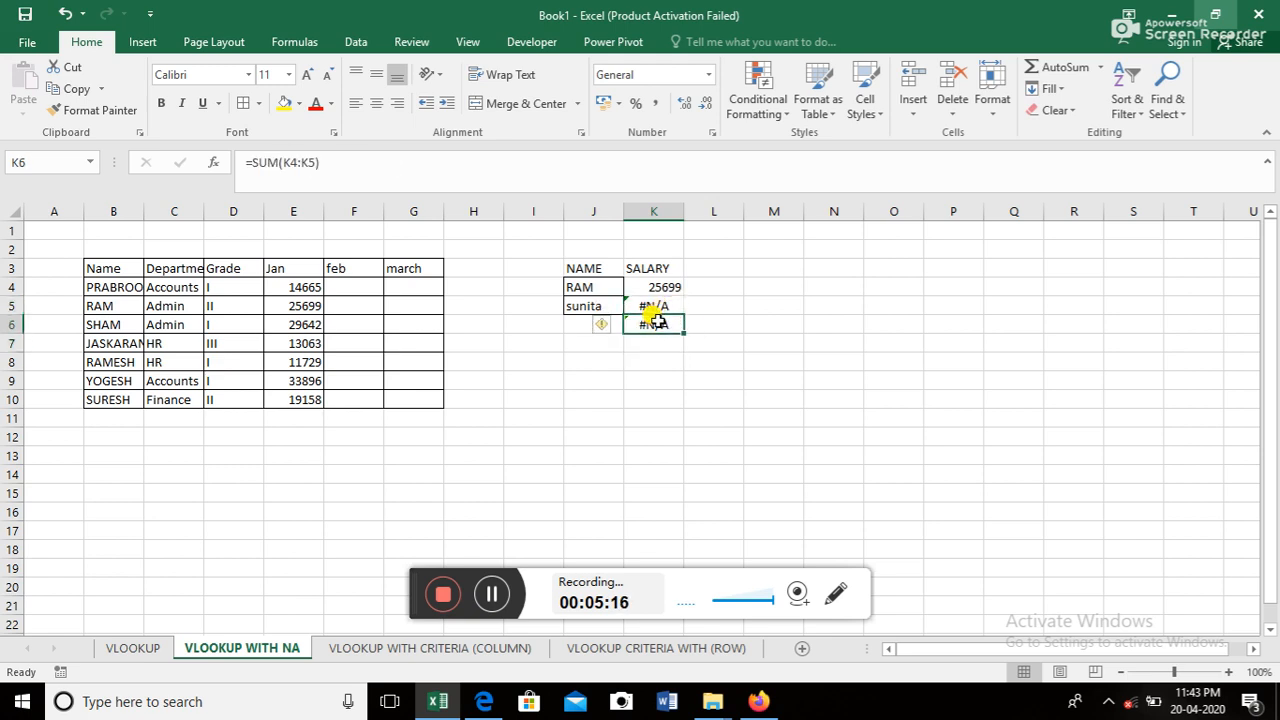
type("=agg")
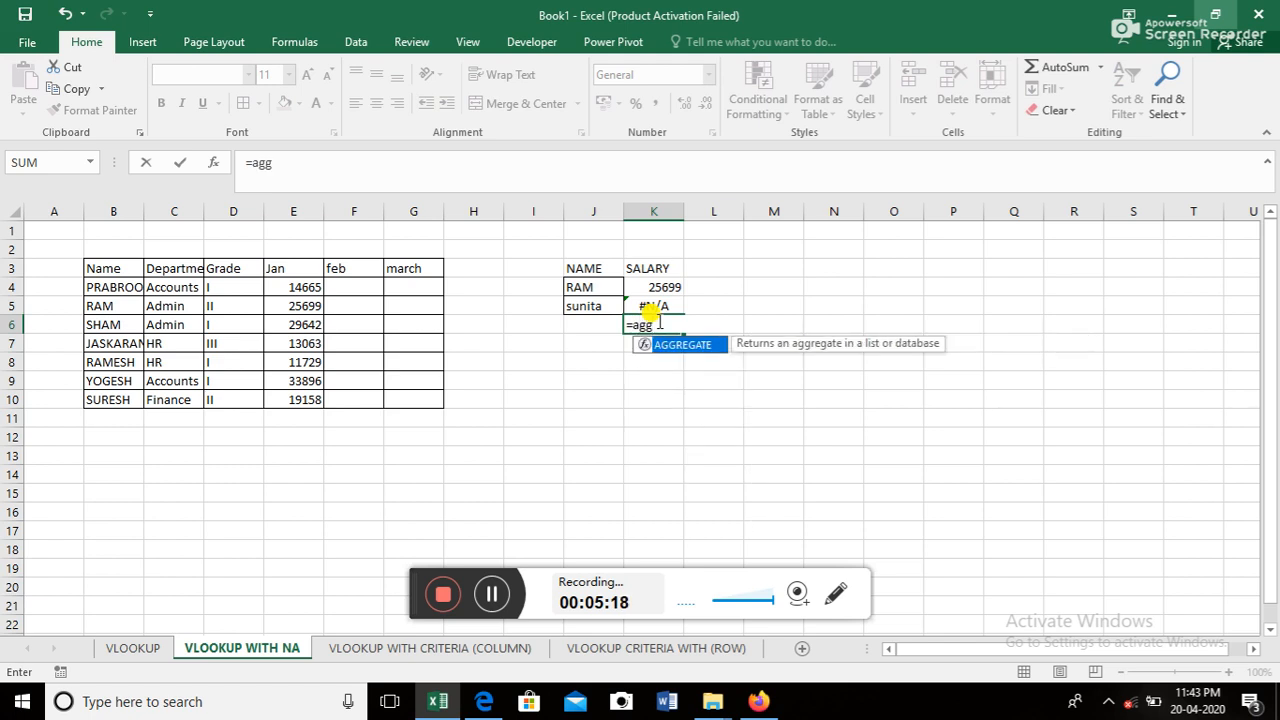
key("Tab")
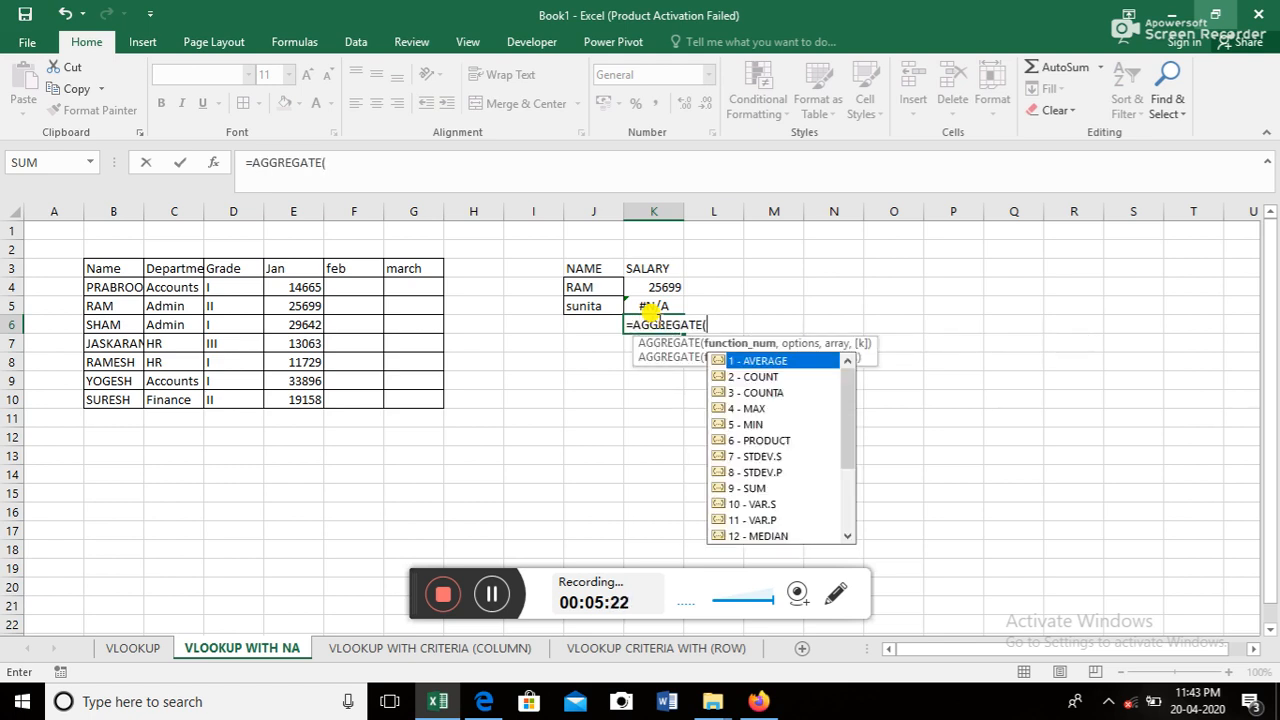
type("9,")
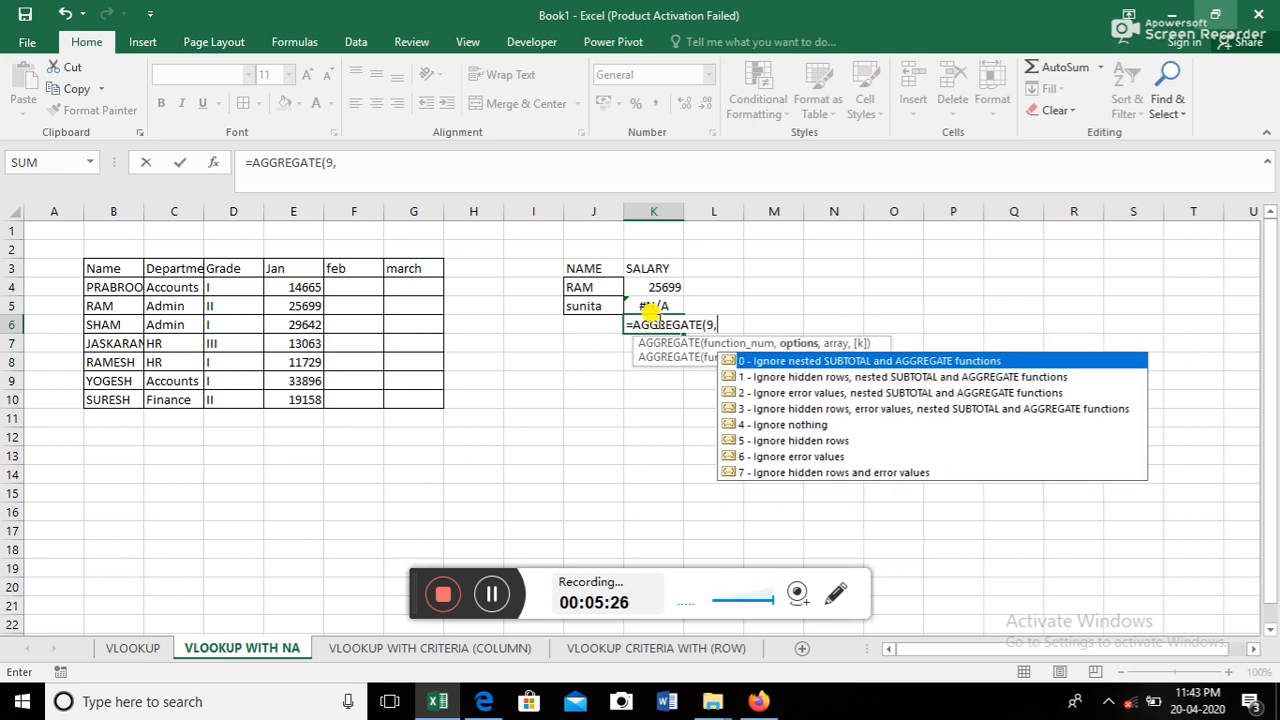
type("2,")
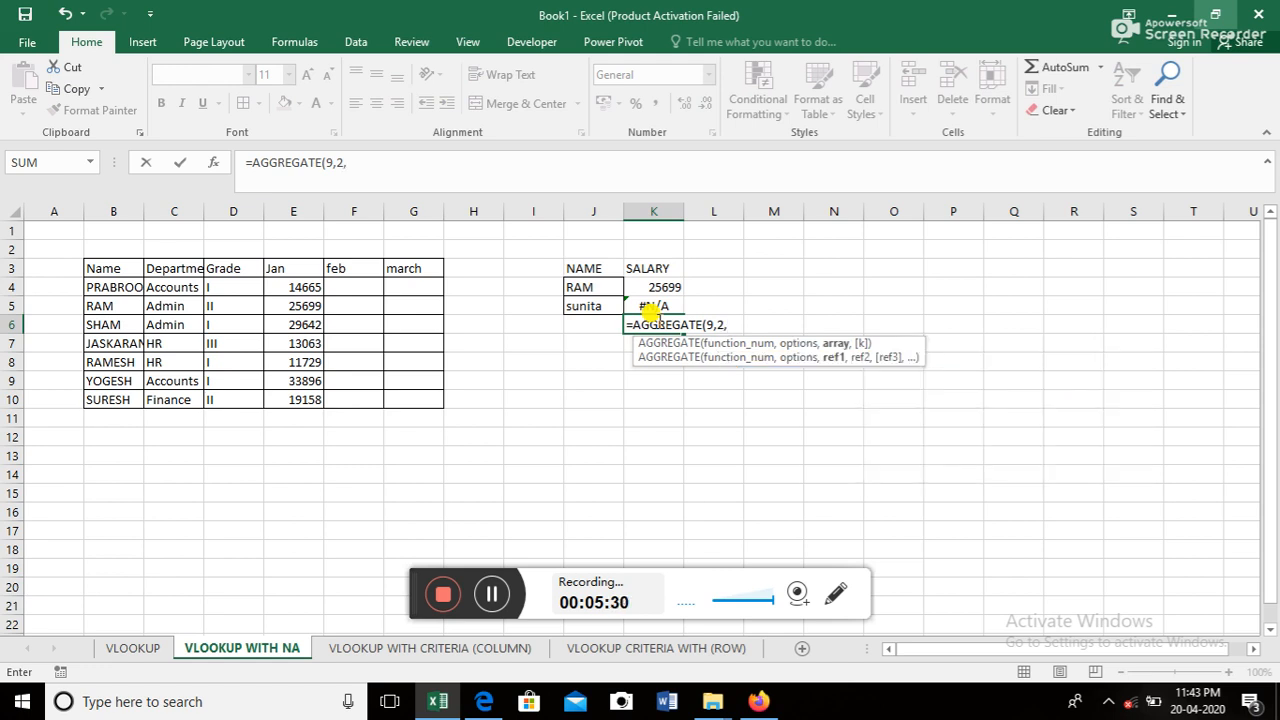
left_click_drag(653, 283, 655, 298)
key("Return")
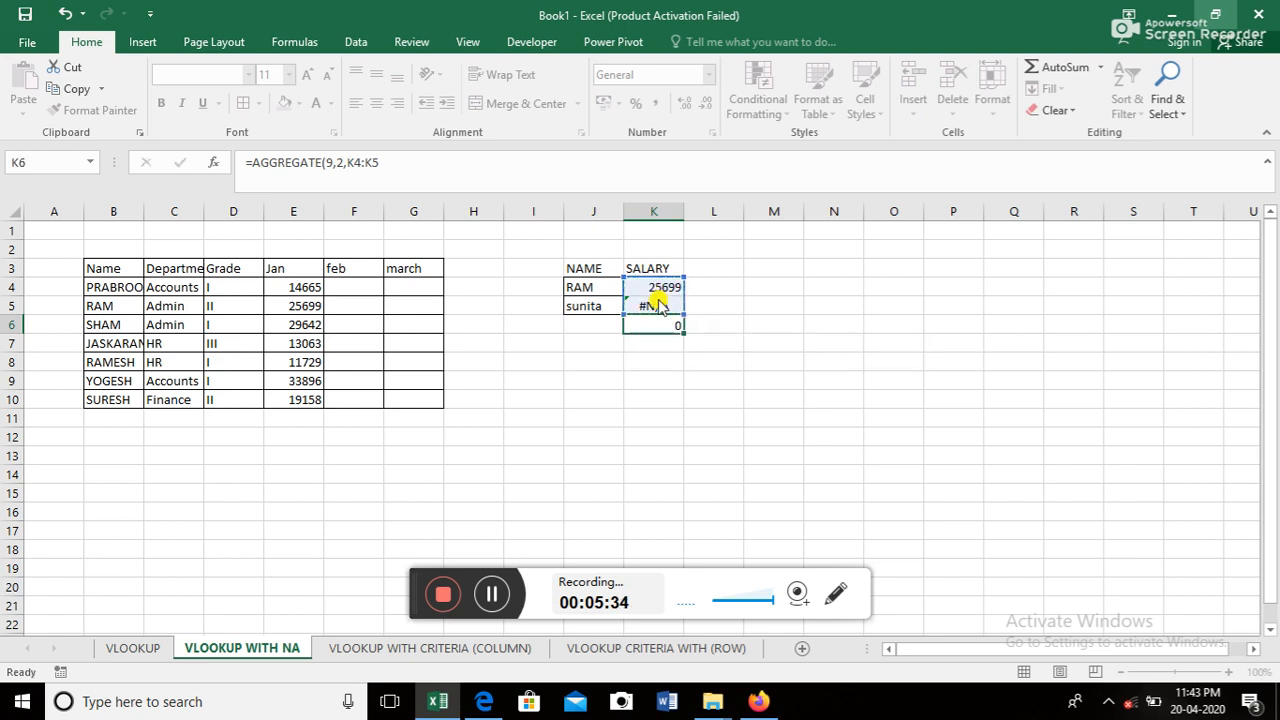
- Commit the AGGREGATE formula in K6 so it totals K4:K5
key("Return")
key("Up")
key("Up")
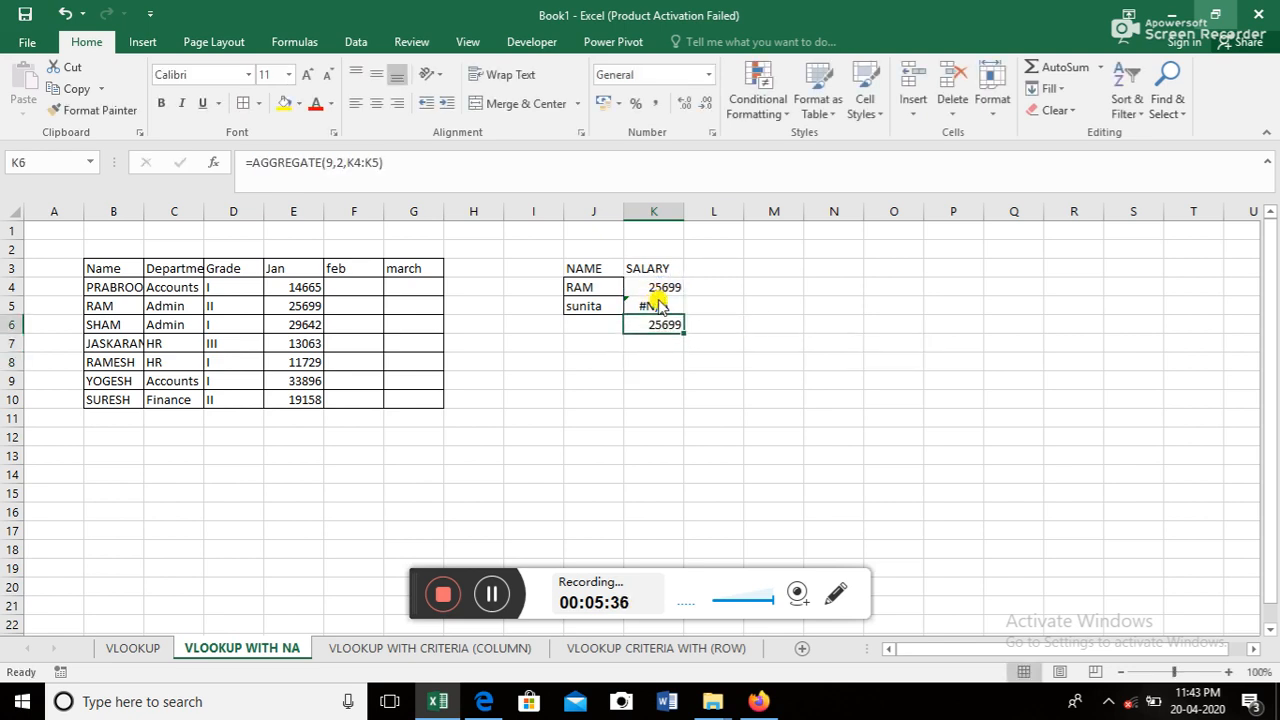
- Replace the lookup name in J5 with a copy of the data table's last name from B10
key("Left")
key("Up")
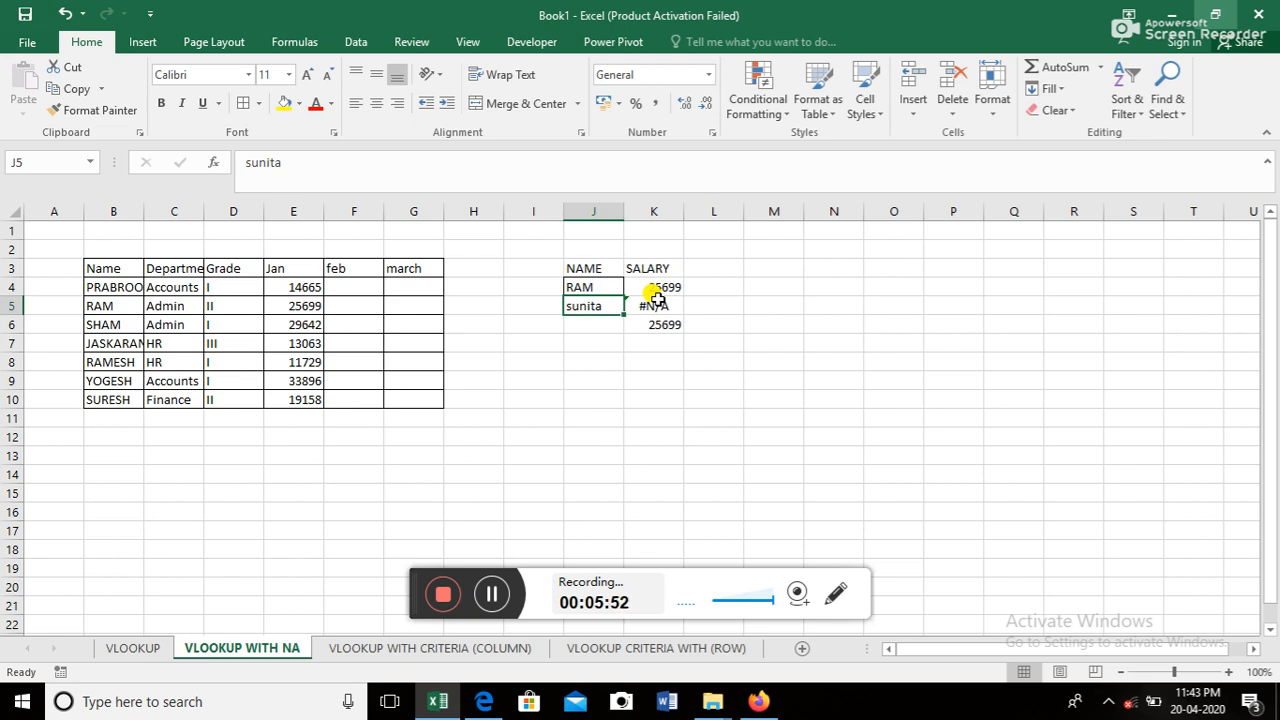
type("pr")
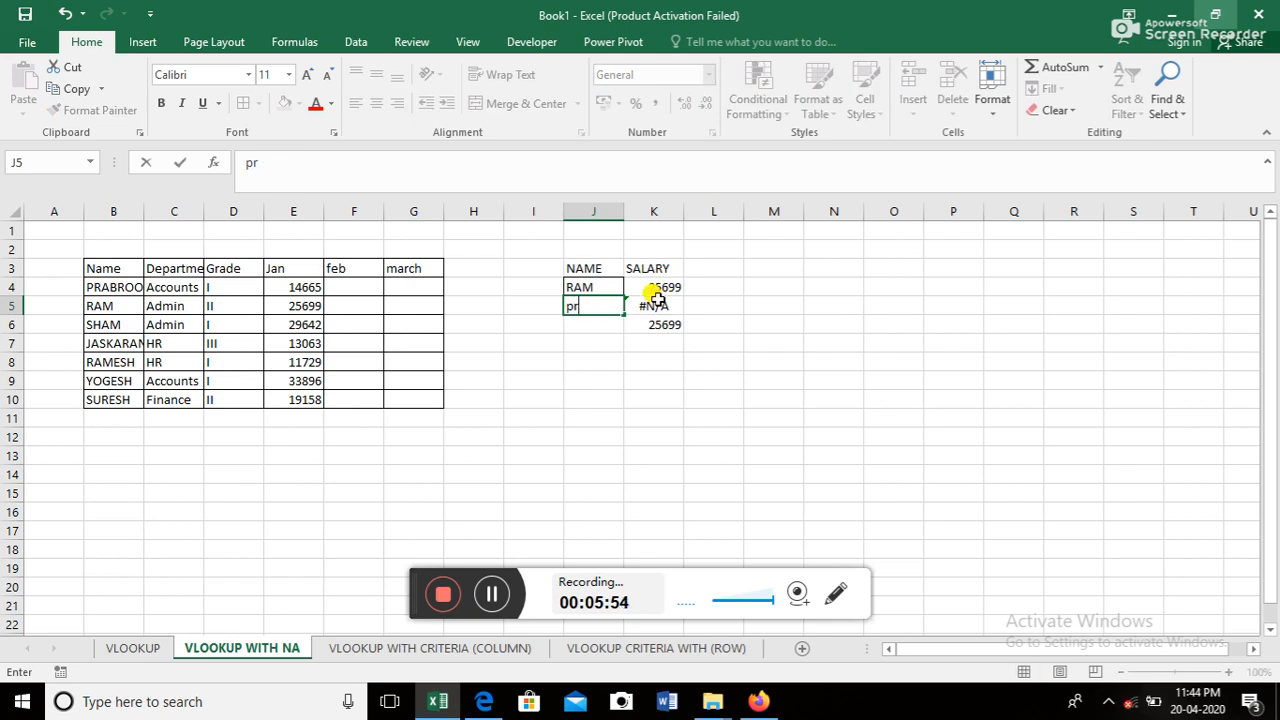
key("BackSpace")
key("BackSpace")
left_click(105, 405)
key("ctrl+c")
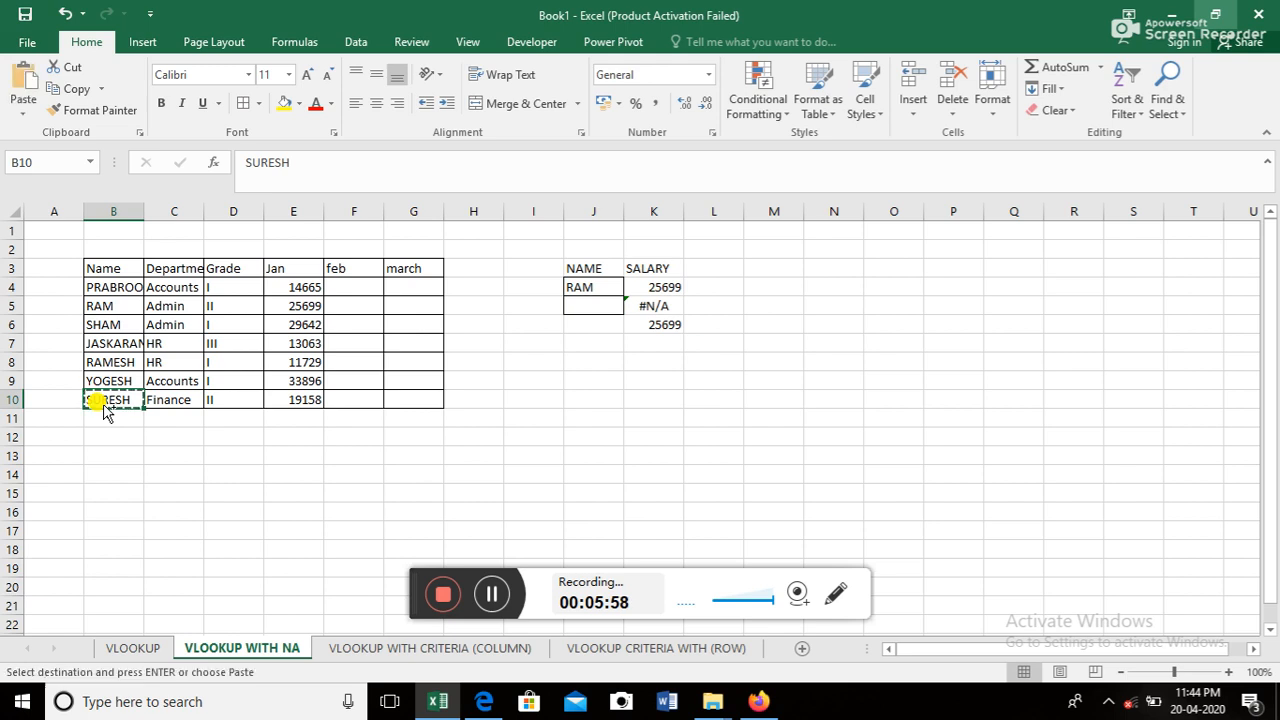
left_click(585, 305)
key("ctrl+v")
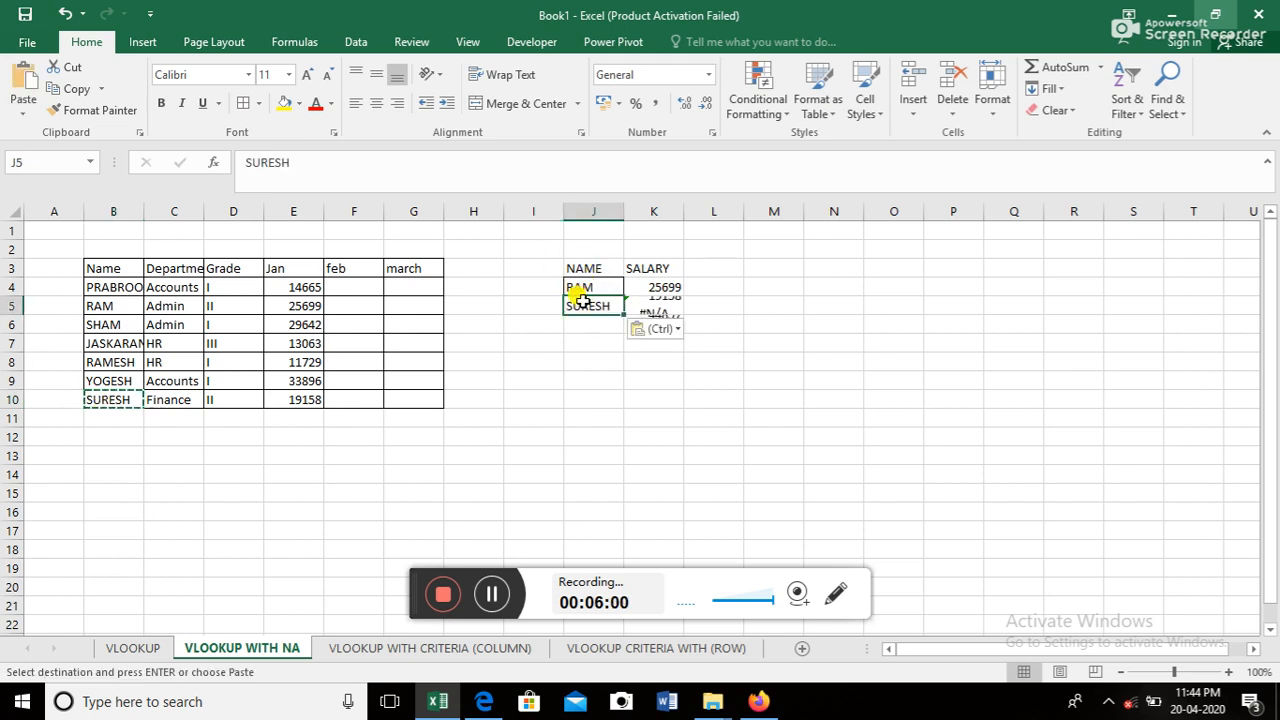
- Cancel the copy mode and undo the name pasted into J5
left_click(703, 381)
key("Escape")
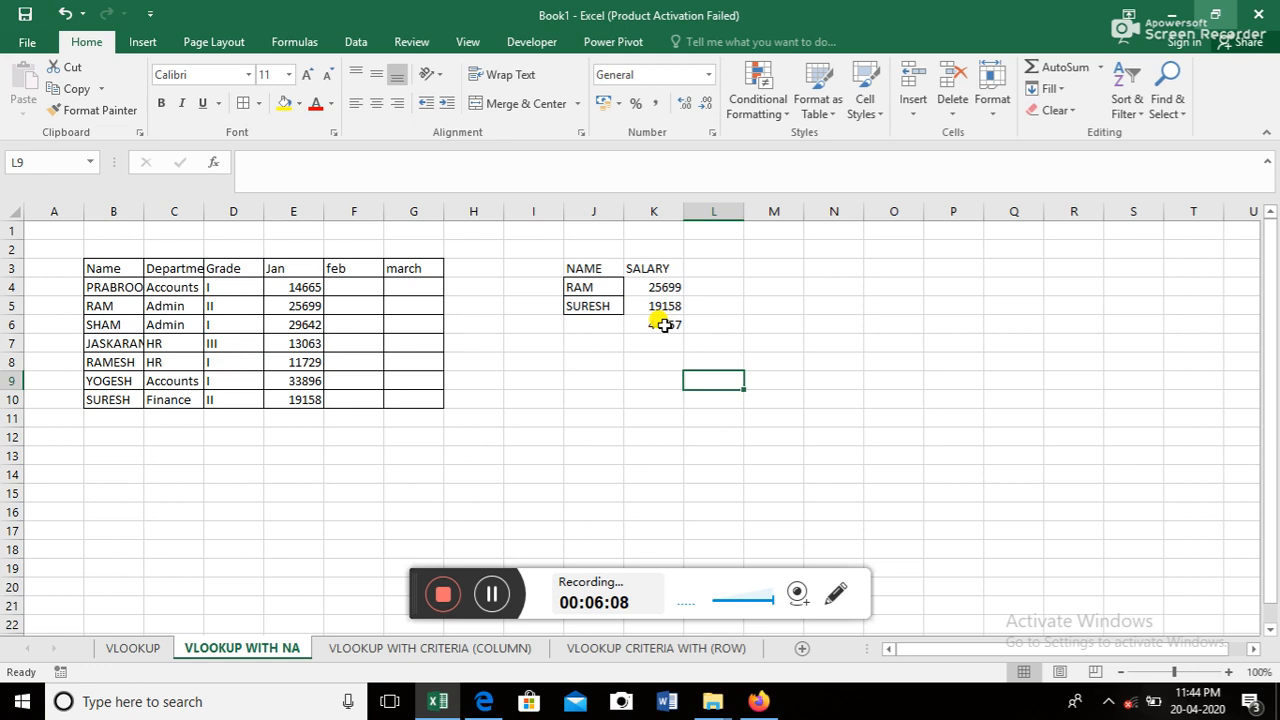
key("ctrl+z")
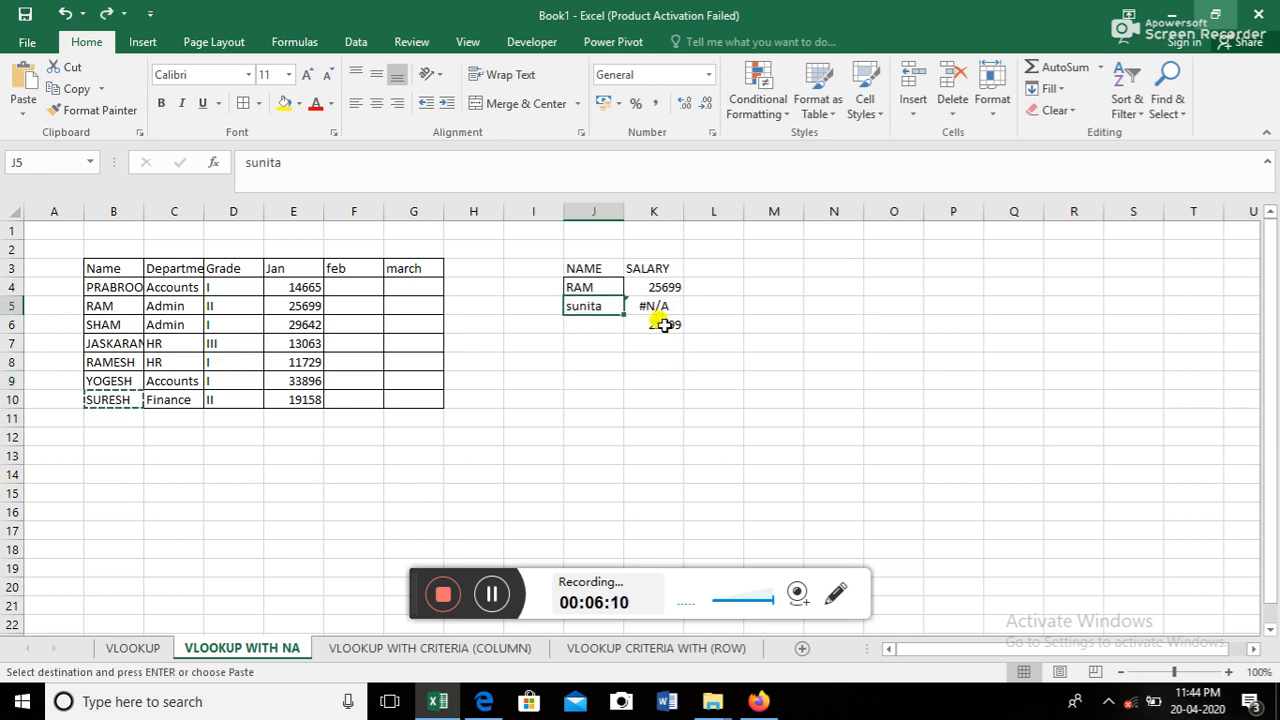
- Wrap the K5 lookup in IFERROR with a single space as fallback: =IFERROR(VLOOKUP(J5,B:E,4,FALSE)," ")
left_click(645, 306)
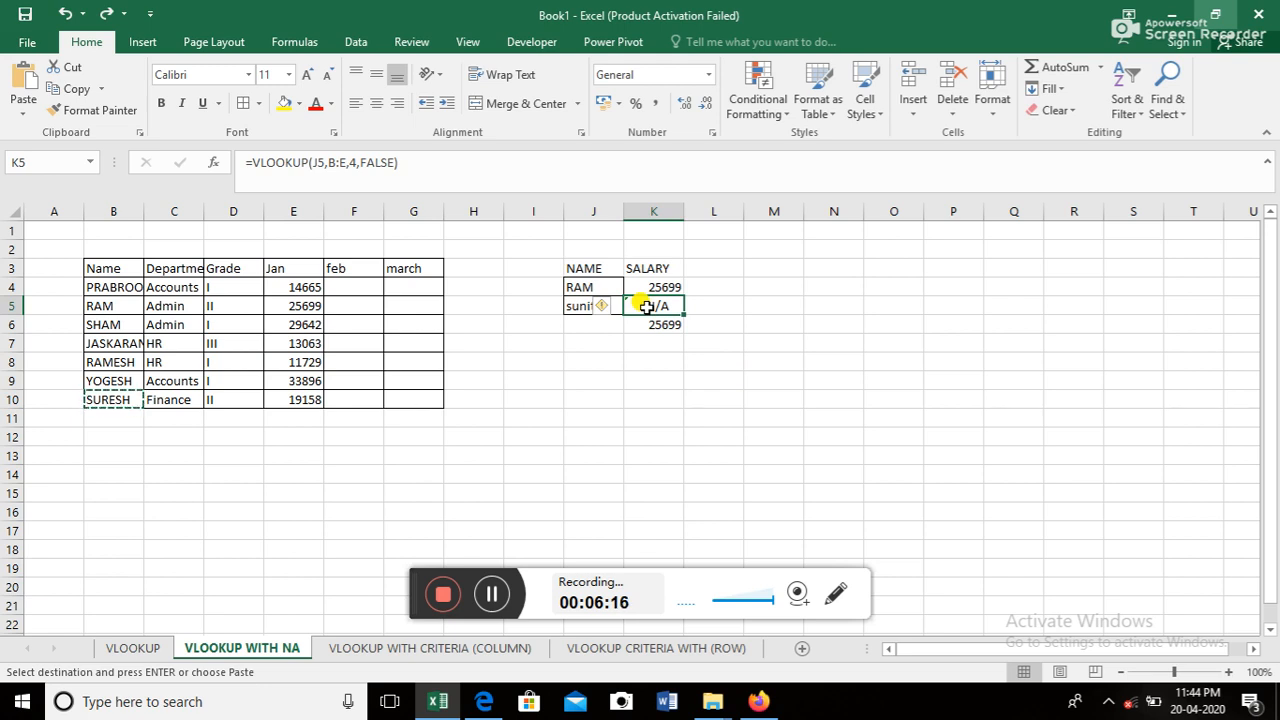
left_click(251, 163)
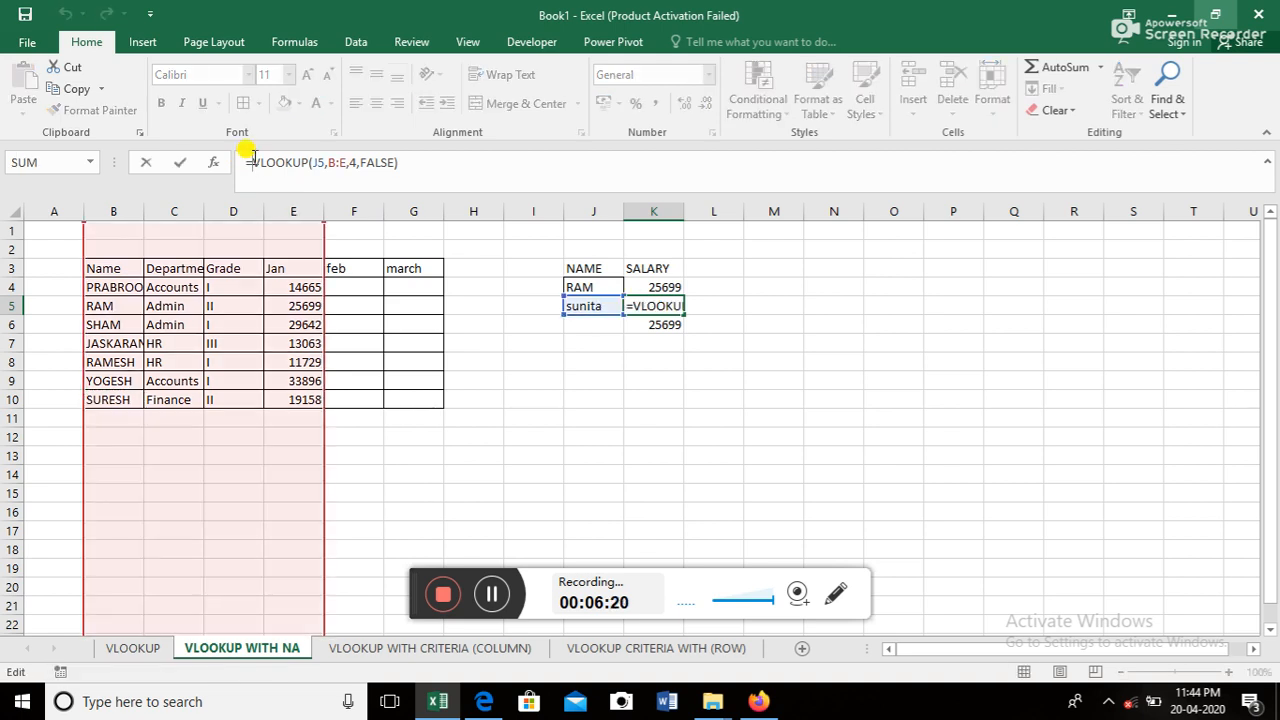
type("if")
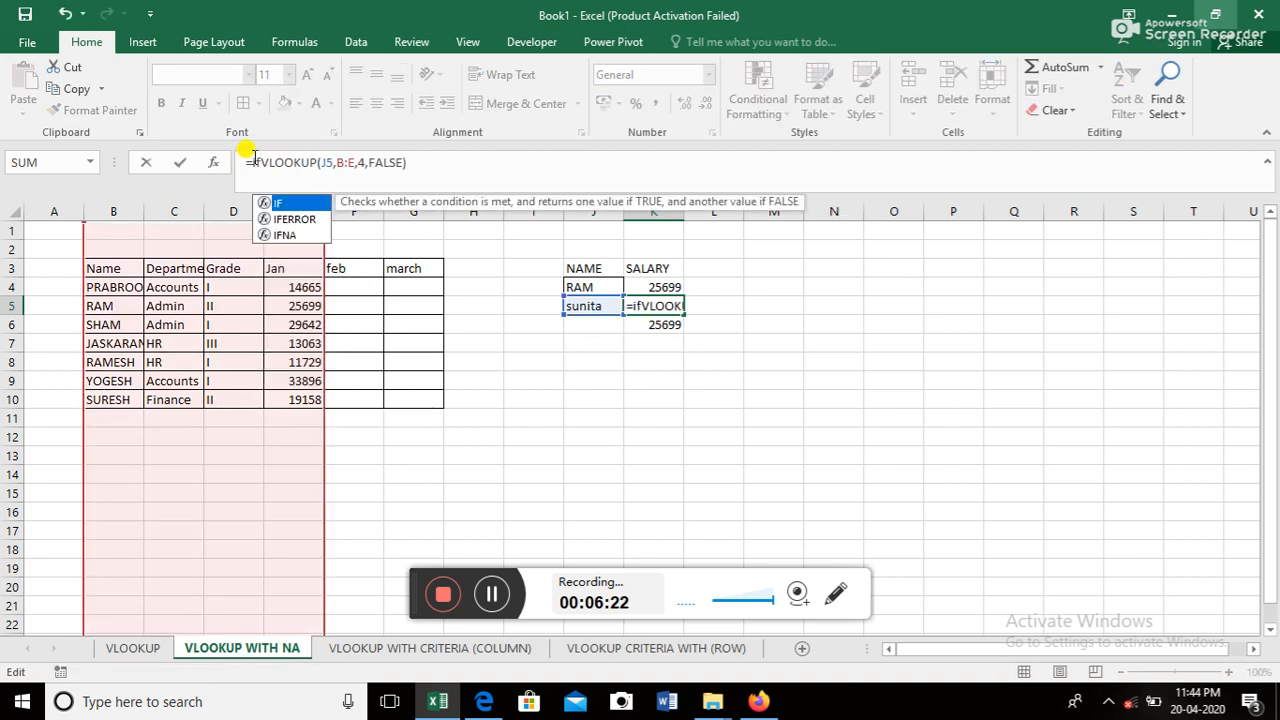
key("Escape")
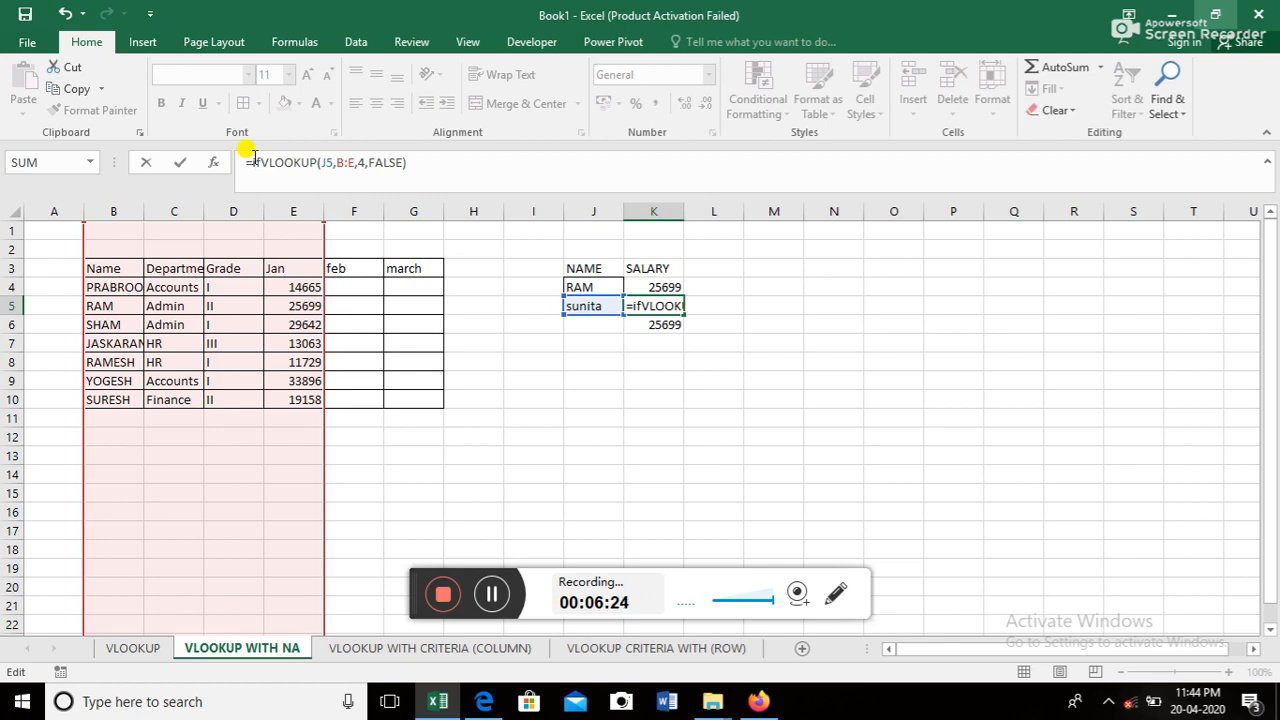
key("BackSpace")
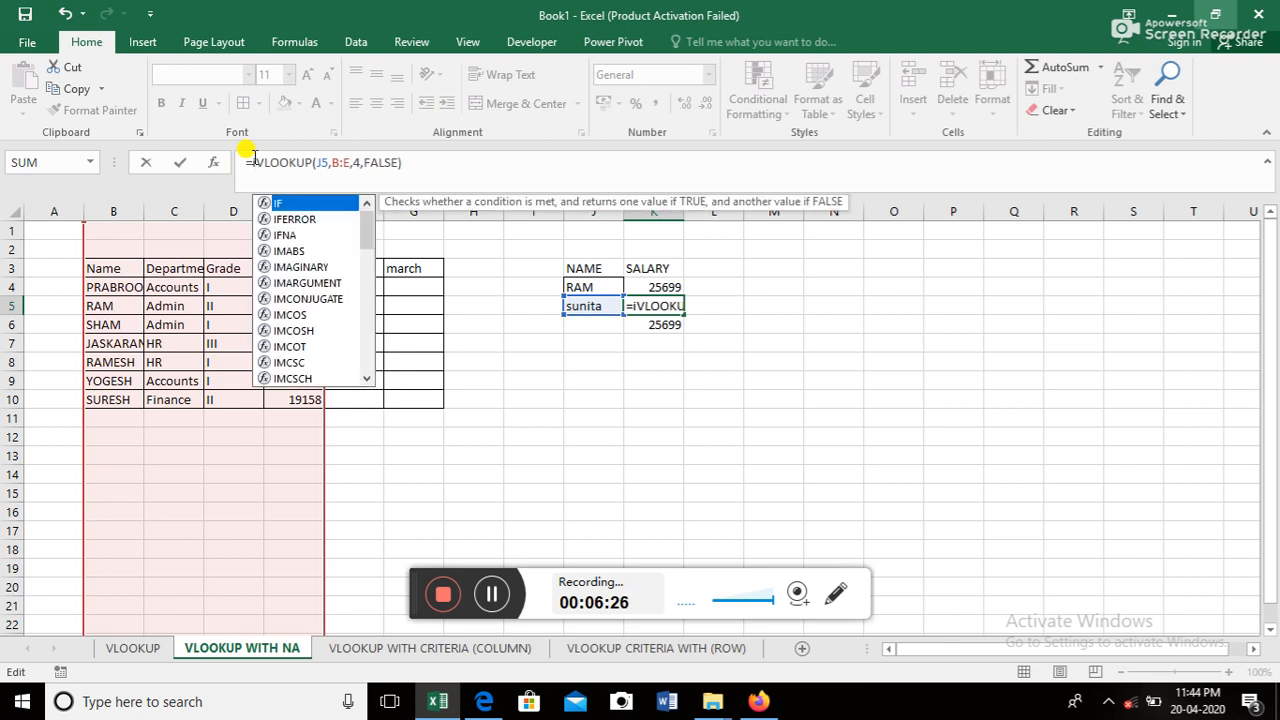
type("fe")
key("Tab")
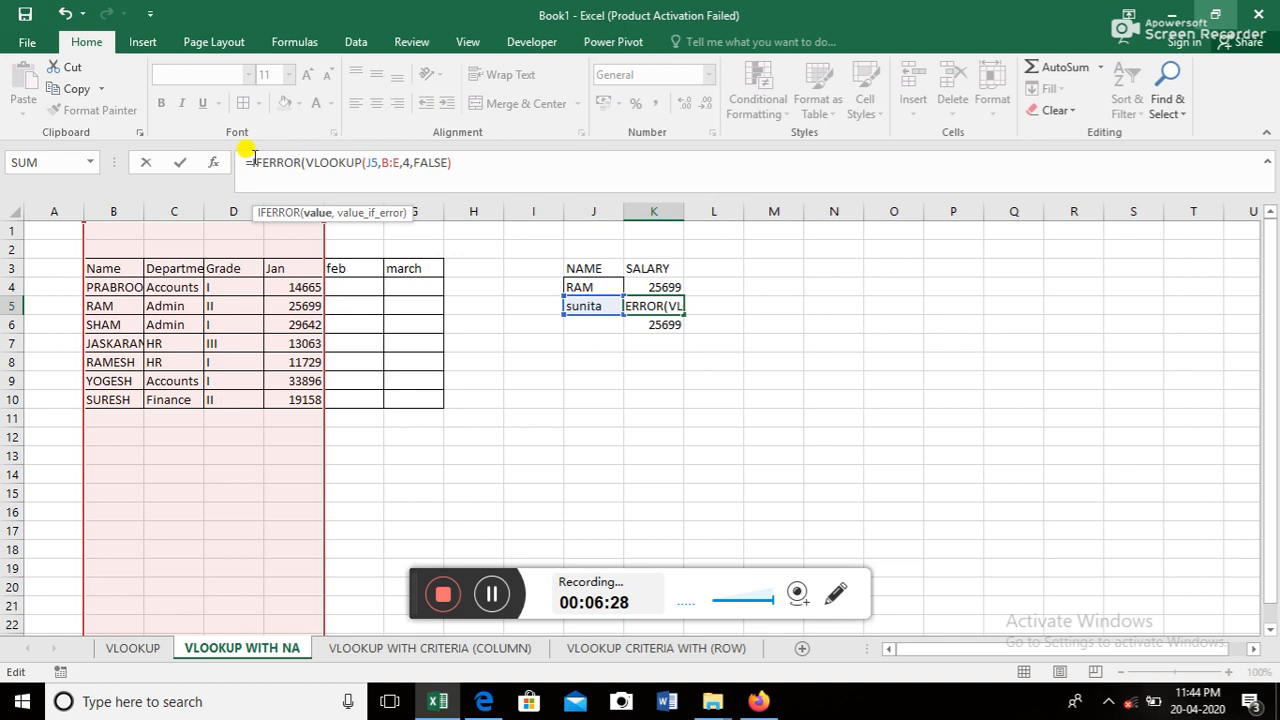
left_click(468, 165)
type(",")
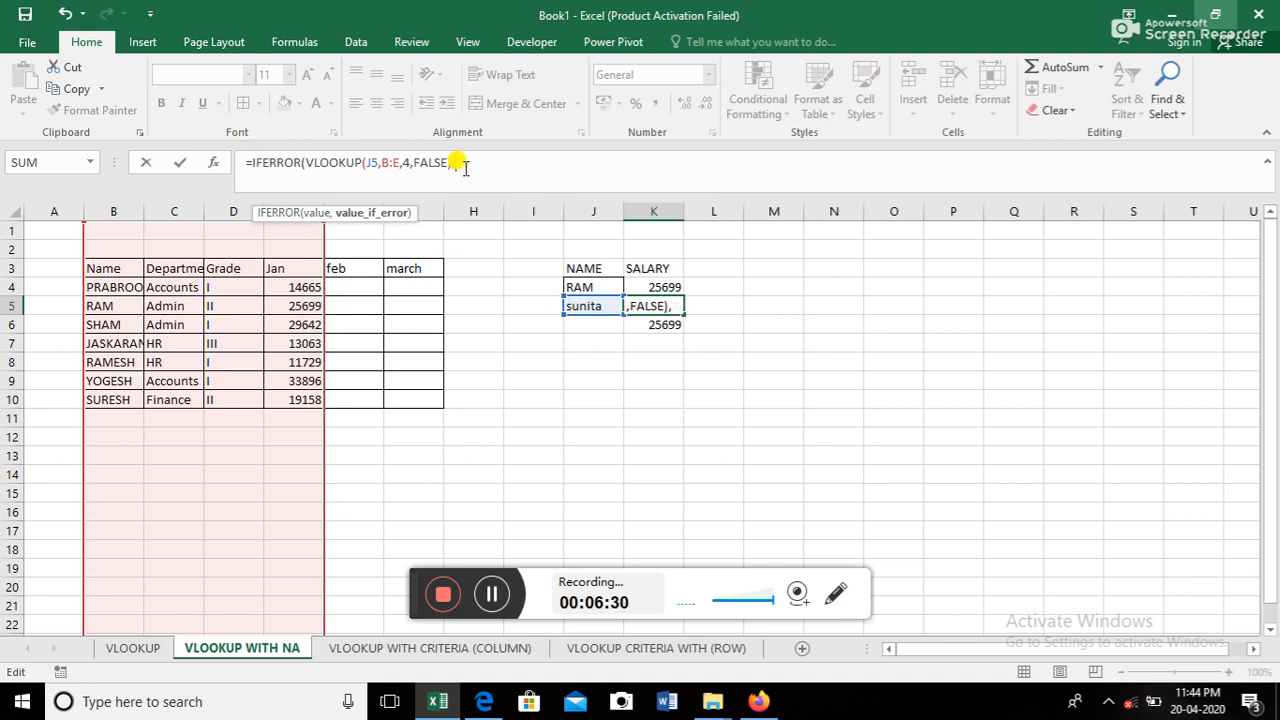
type("\" \")")
key("Return")
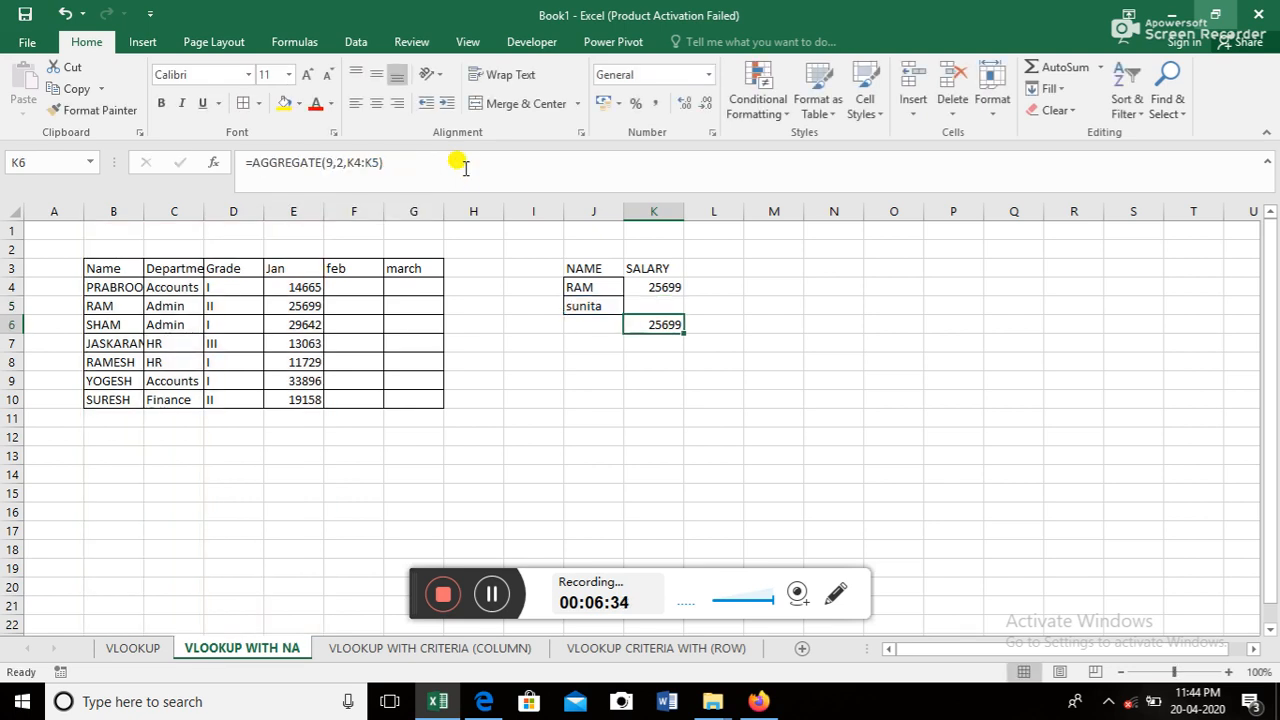
- Change the IFERROR fallback in K5 from a space to an empty string ""
key("Up")
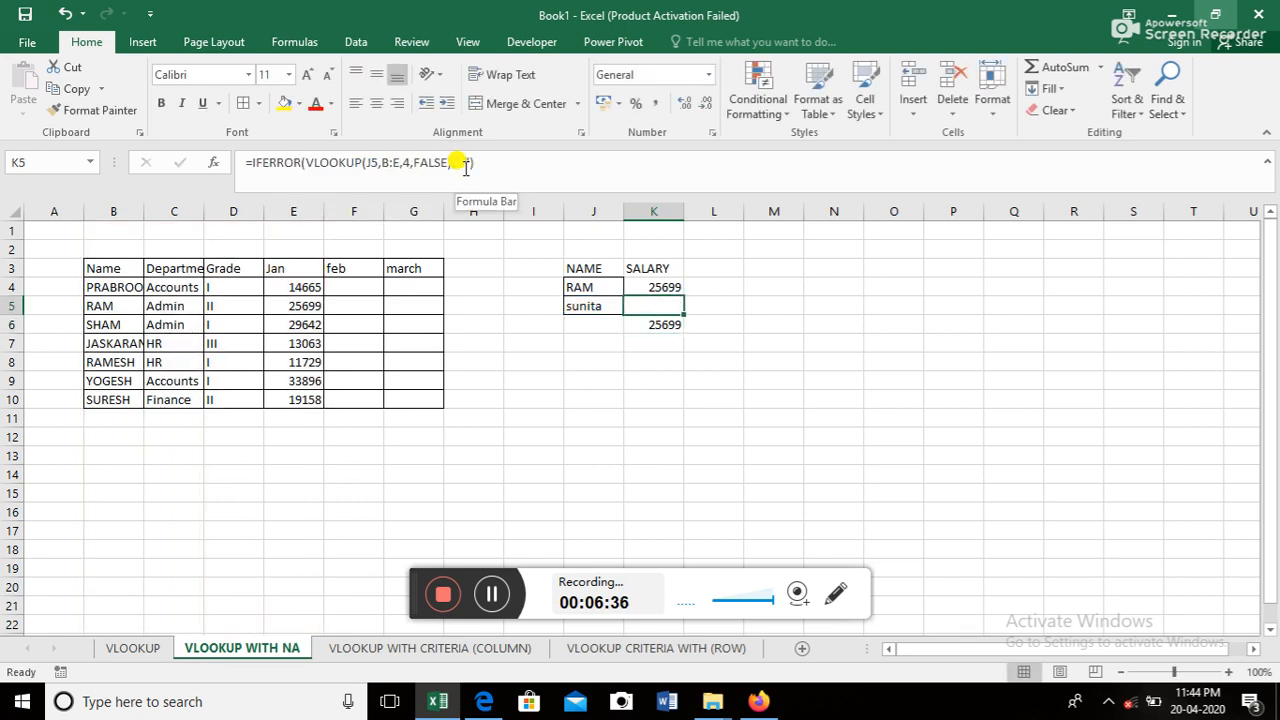
left_click(463, 165)
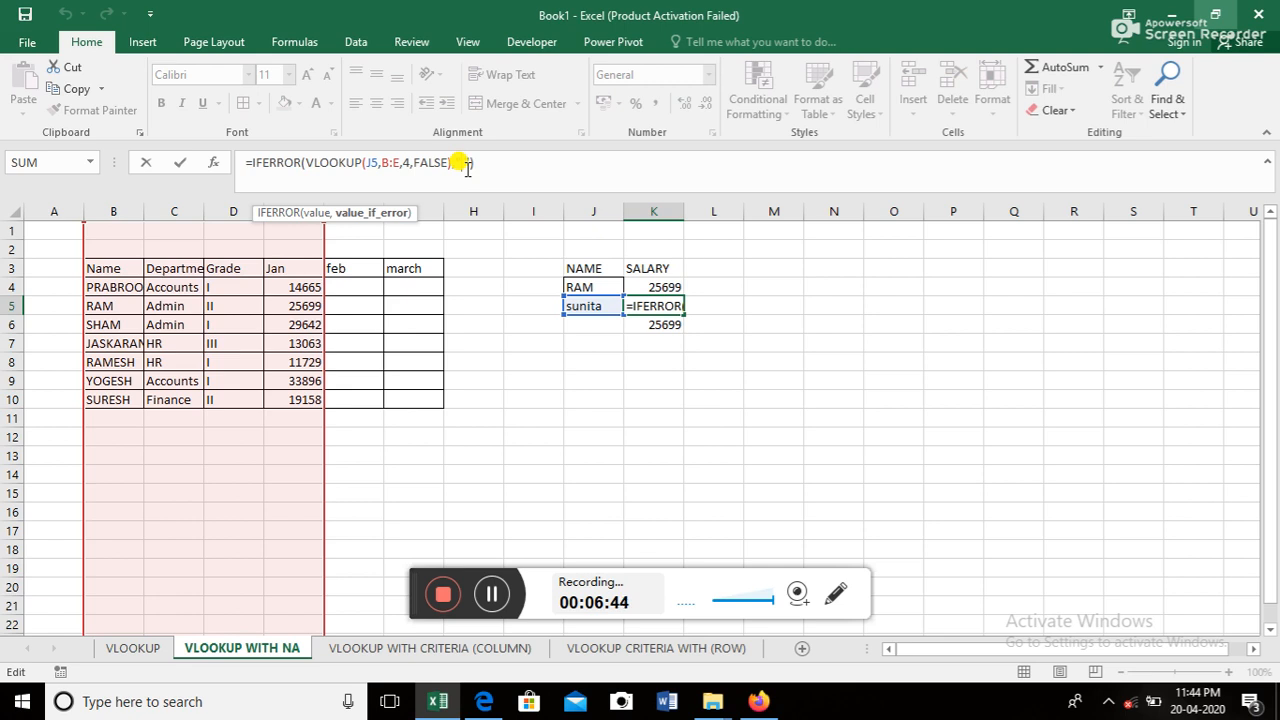
left_click(467, 169)
key("BackSpace")
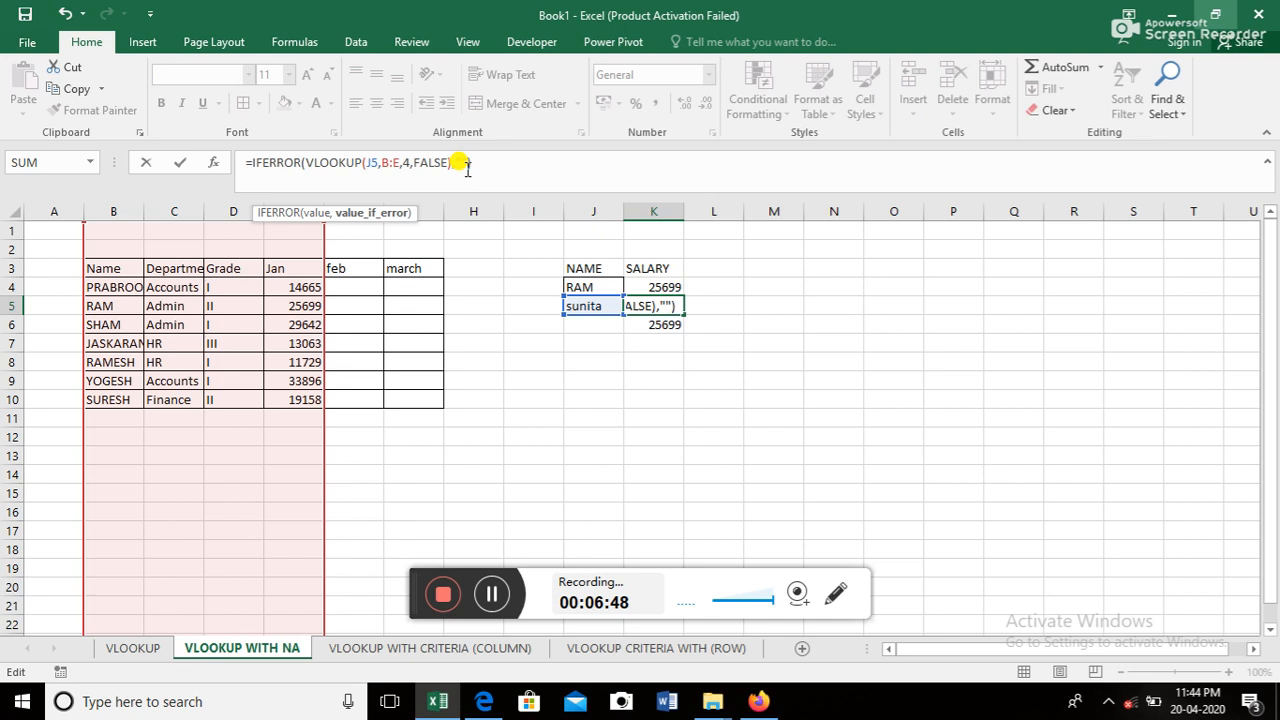
key("Return")
- Replace the IFERROR fallback in K5 with the unquoted word test
left_click(657, 305)
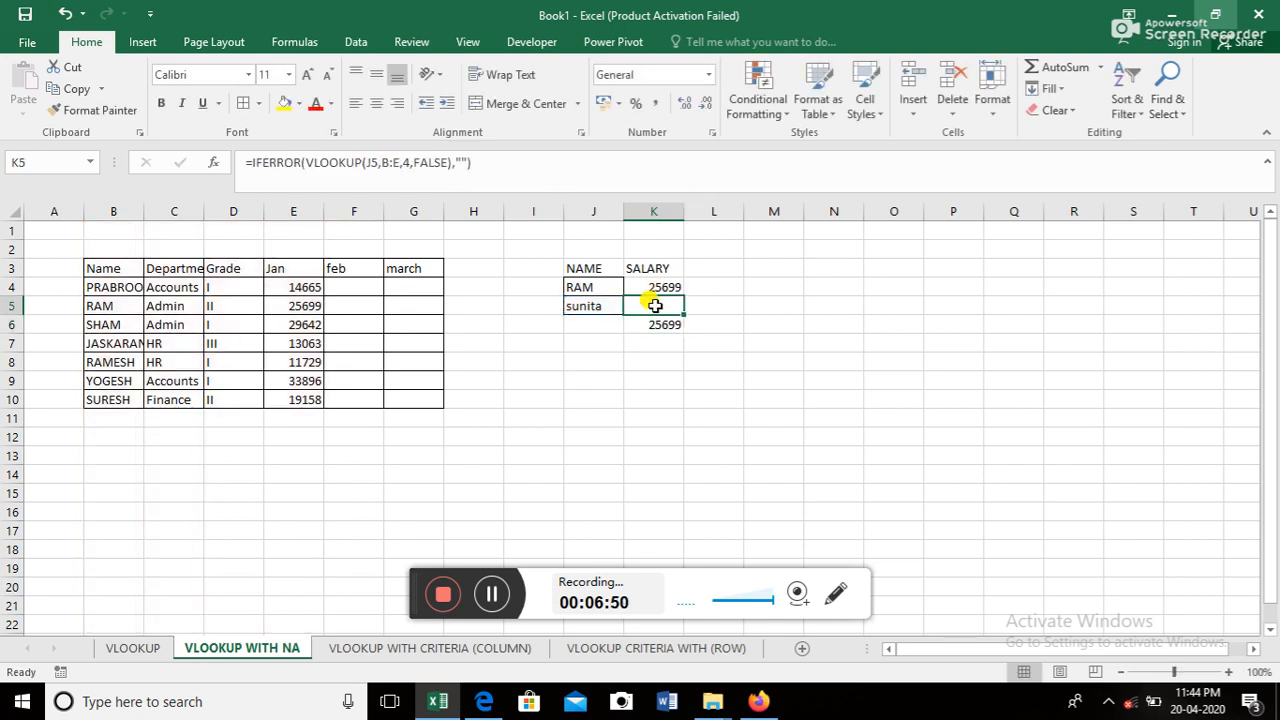
left_click(462, 160)
type("),")
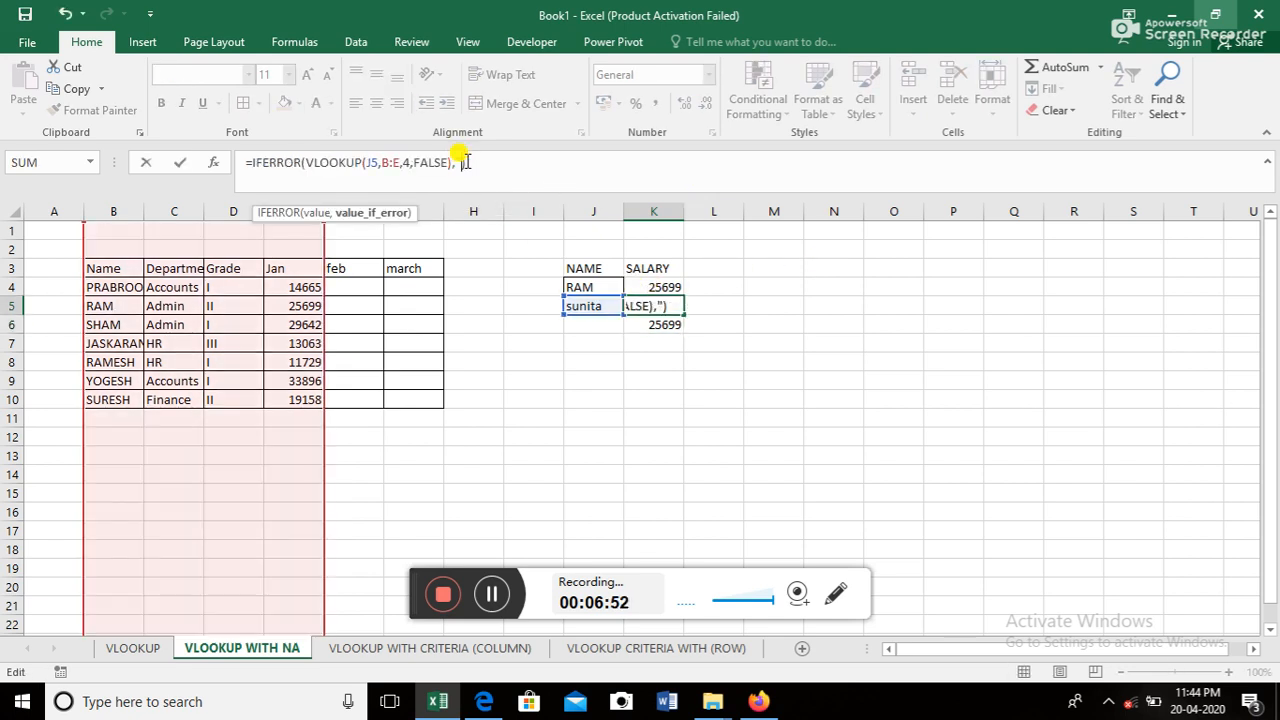
type("test")
key("Return")
key("Up")
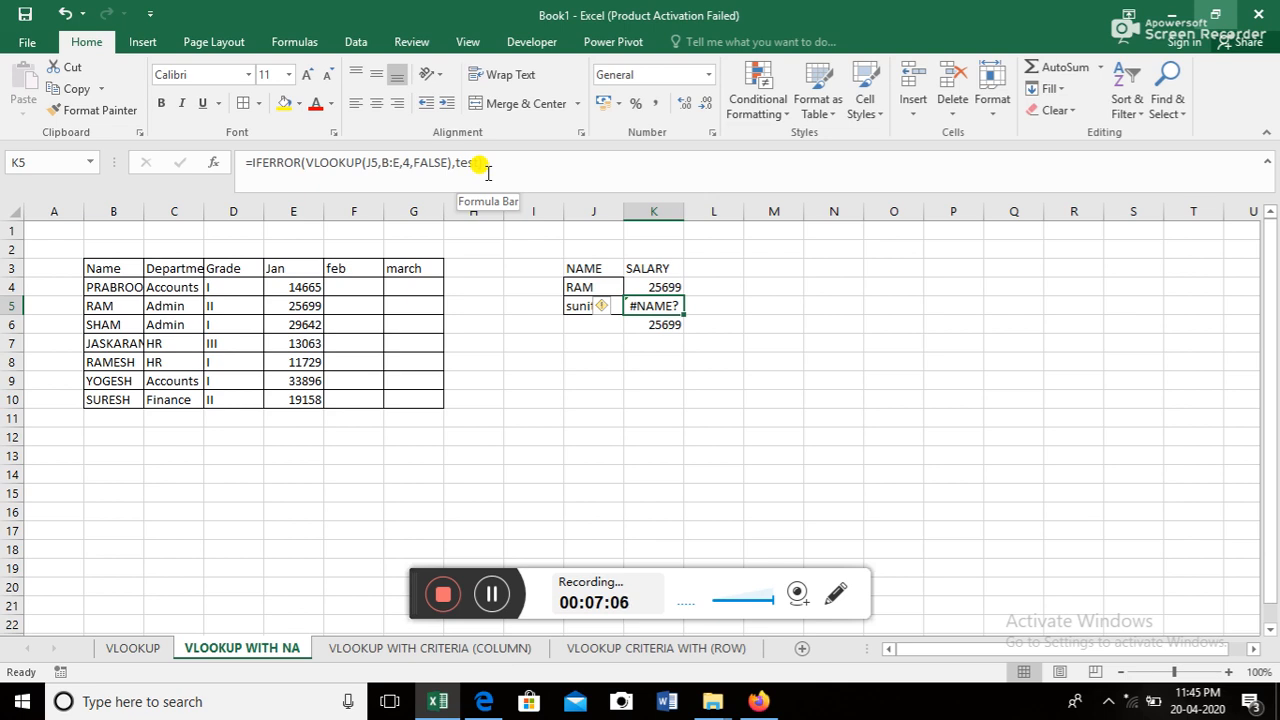
- Enclose the fallback word in quotation marks, making K5 =IFERROR(VLOOKUP(J5,B:E,4,FALSE),"test")
left_click(483, 162)
type("\"")
key("Left")
key("Left")
key("Left")
key("Left")
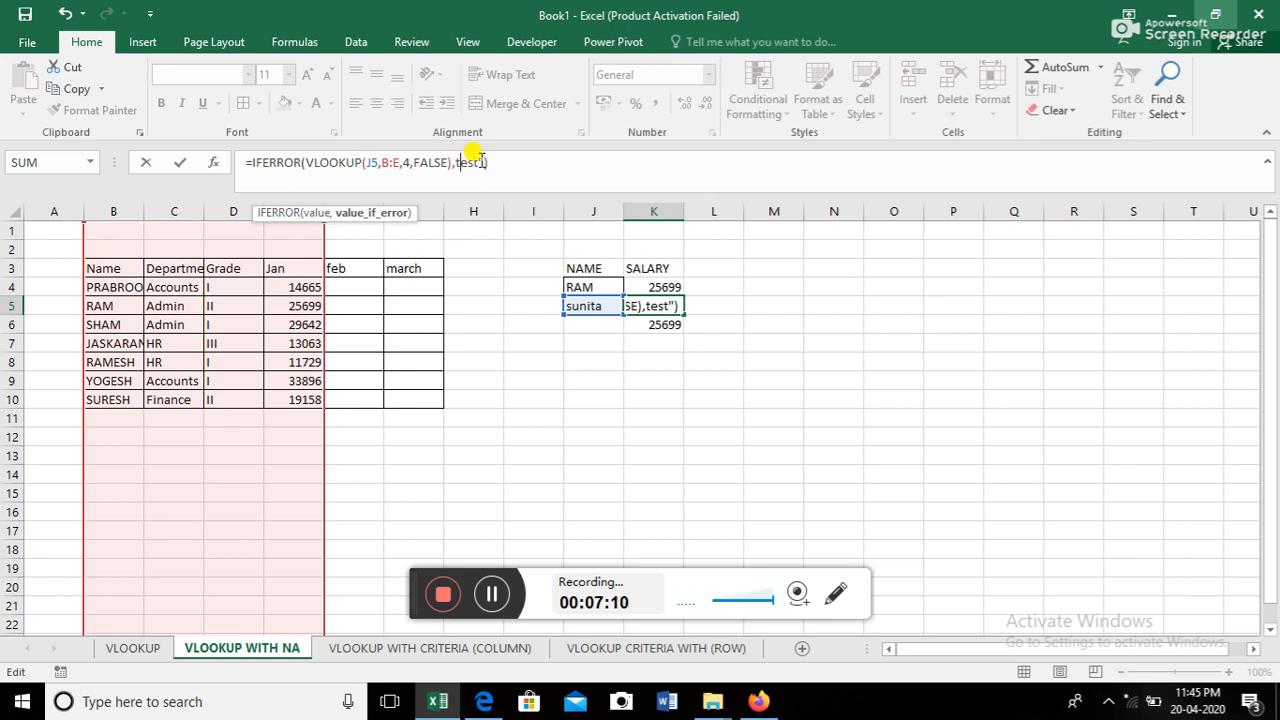
type("\"")
key("Return")
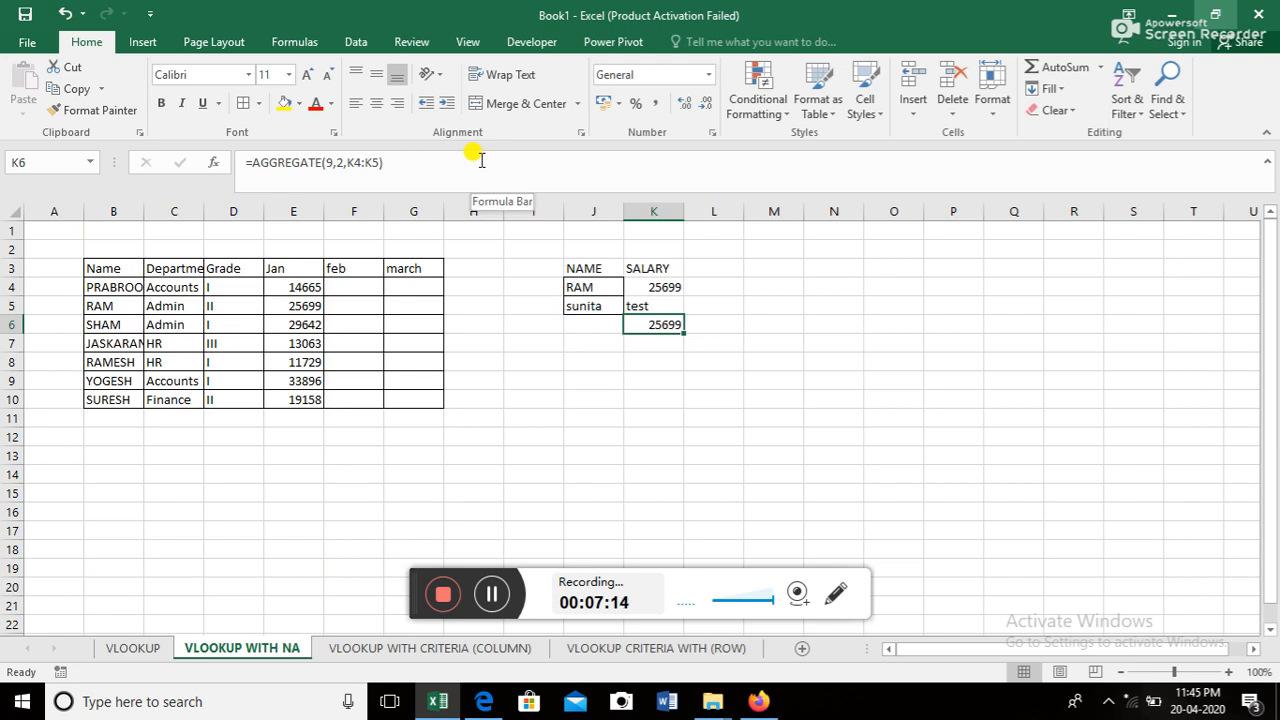
- Replace the IFERROR fallback text in K5 with "ntfound"
left_click(640, 306)
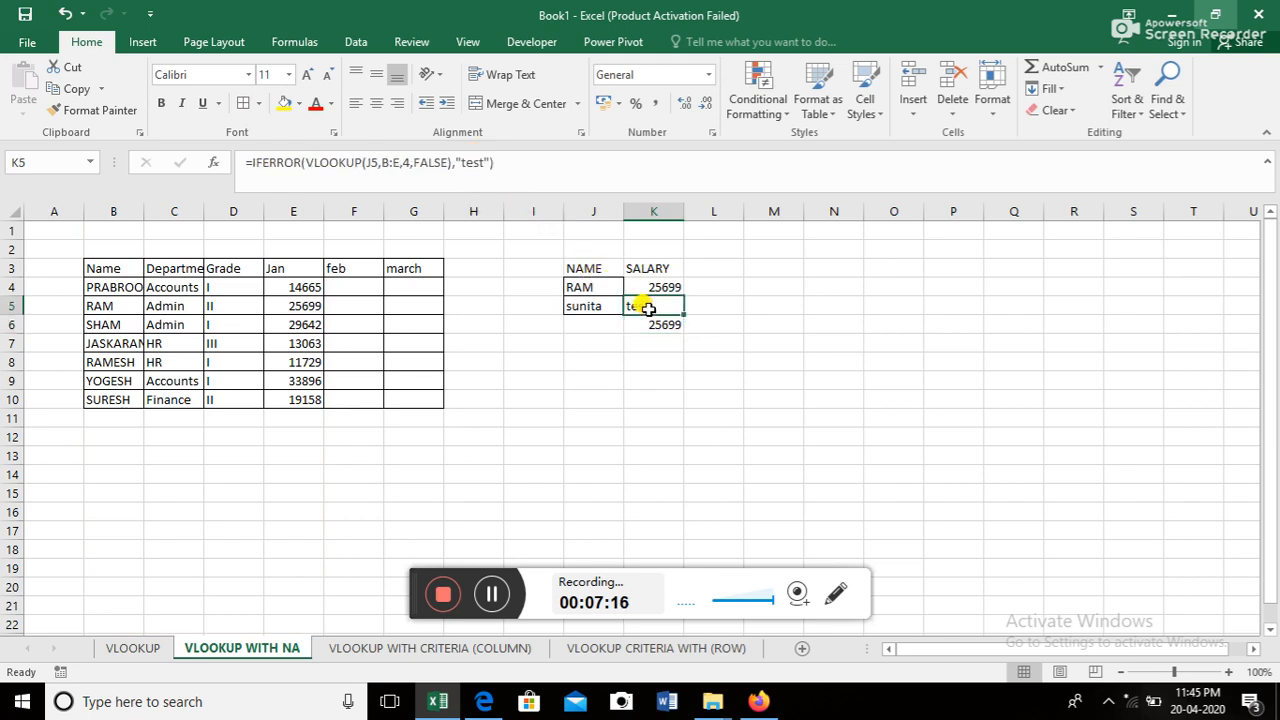
left_click(484, 162)
key("BackSpace")
key("BackSpace")
key("BackSpace")
key("BackSpace")
type("nt found")
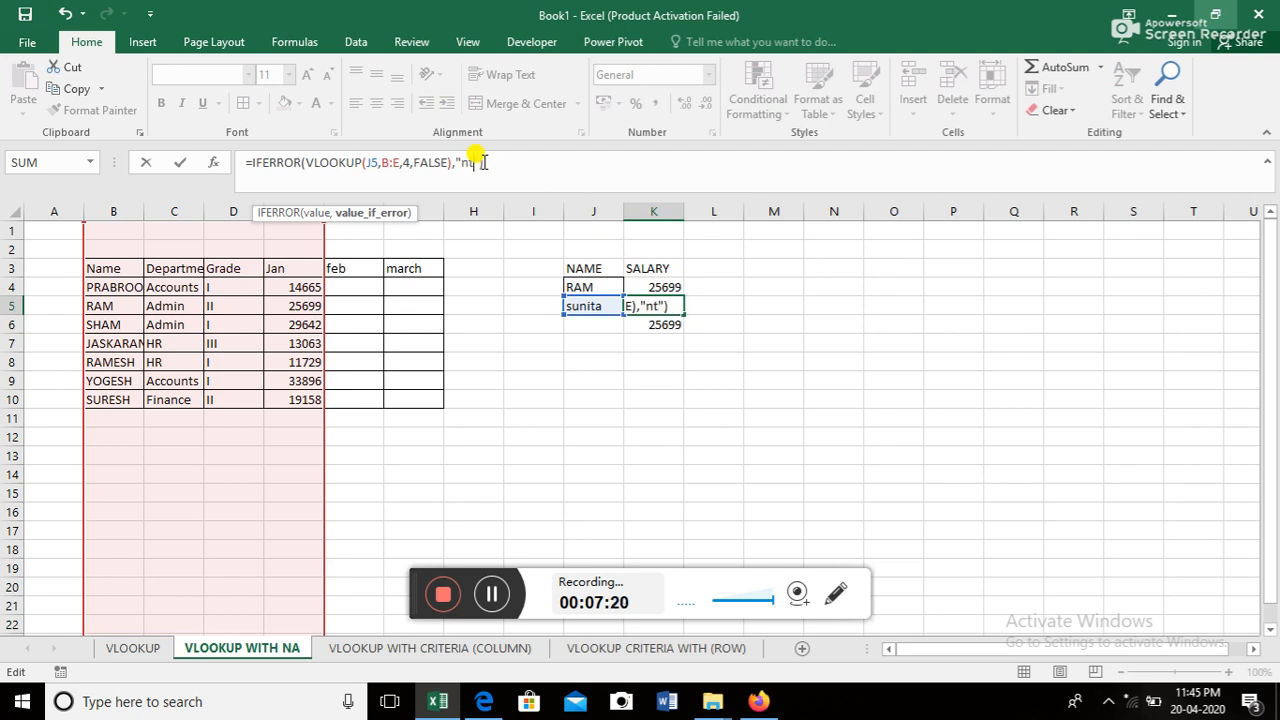
key("ctrl+Return")
key("Return")
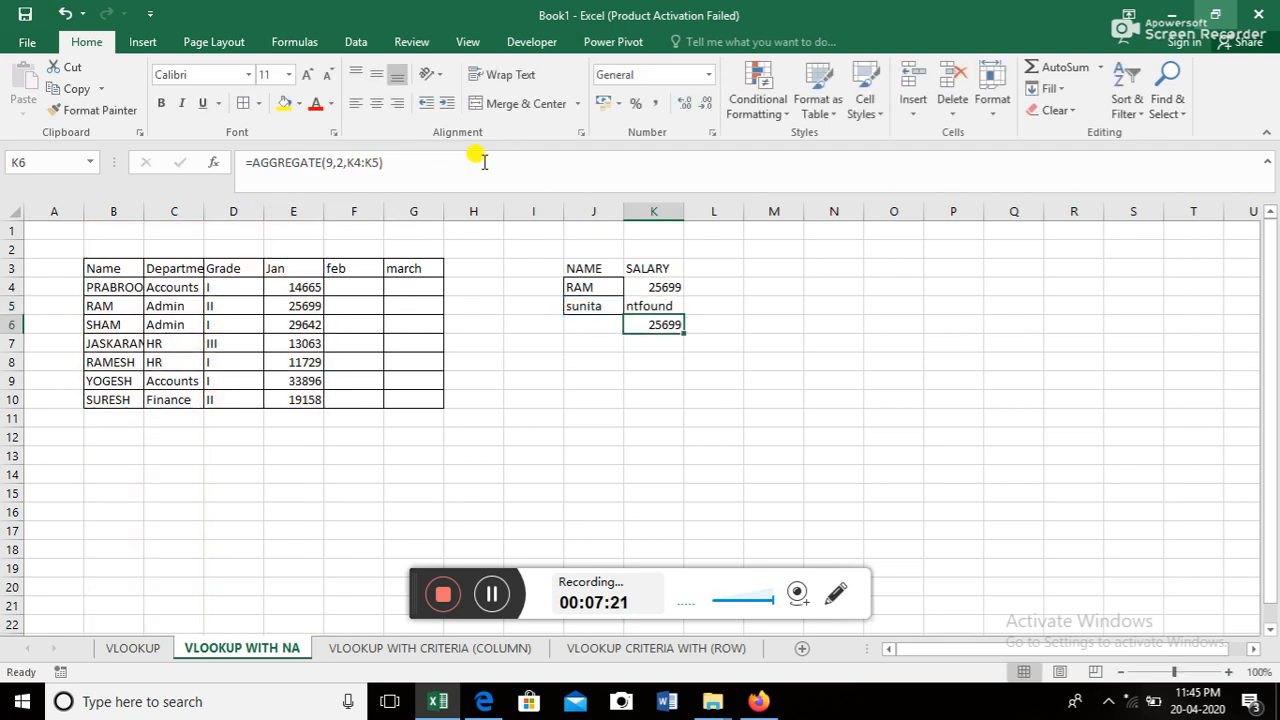
- Correct the spelling of the IFERROR fallback text in K5 to "notfound"
left_click(645, 303)
left_click(464, 160)
type("o")
key("Return")
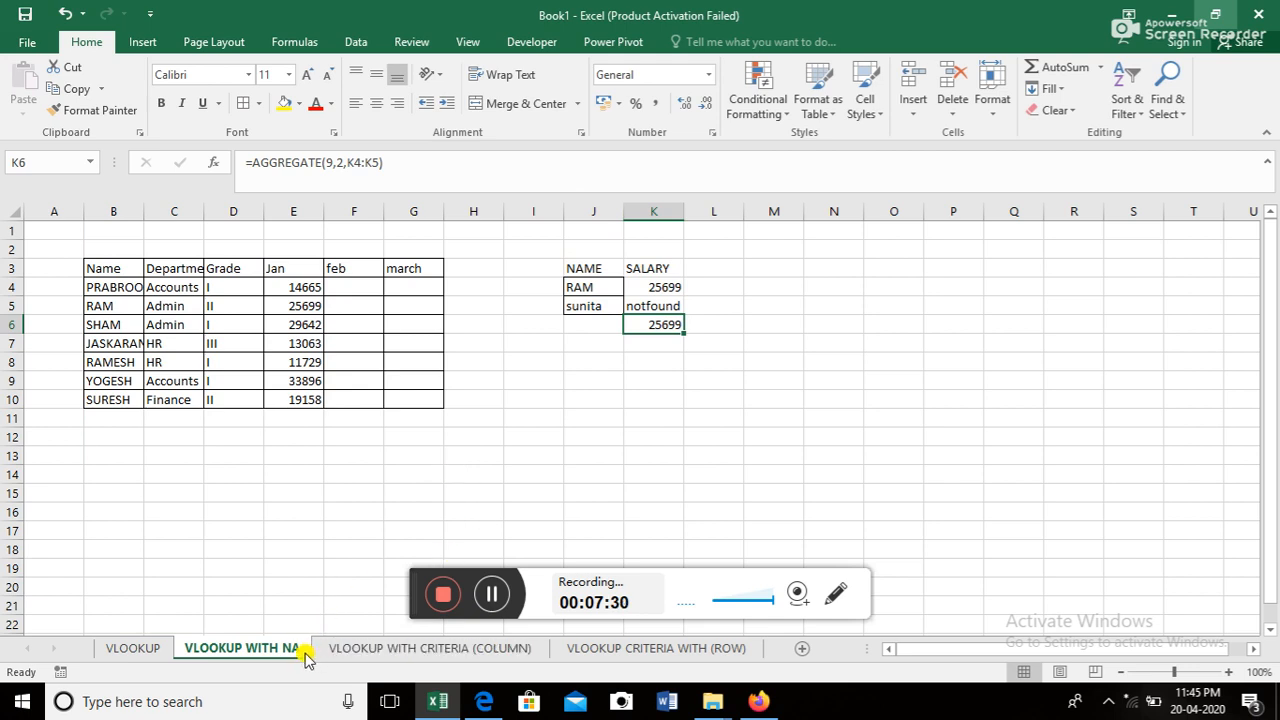
- On the VLOOKUP WITH CRITERIA (COLUMN) sheet, examine the combined key formula in E9 and the name and department entries, including rows 8 and 14
left_click(395, 650)
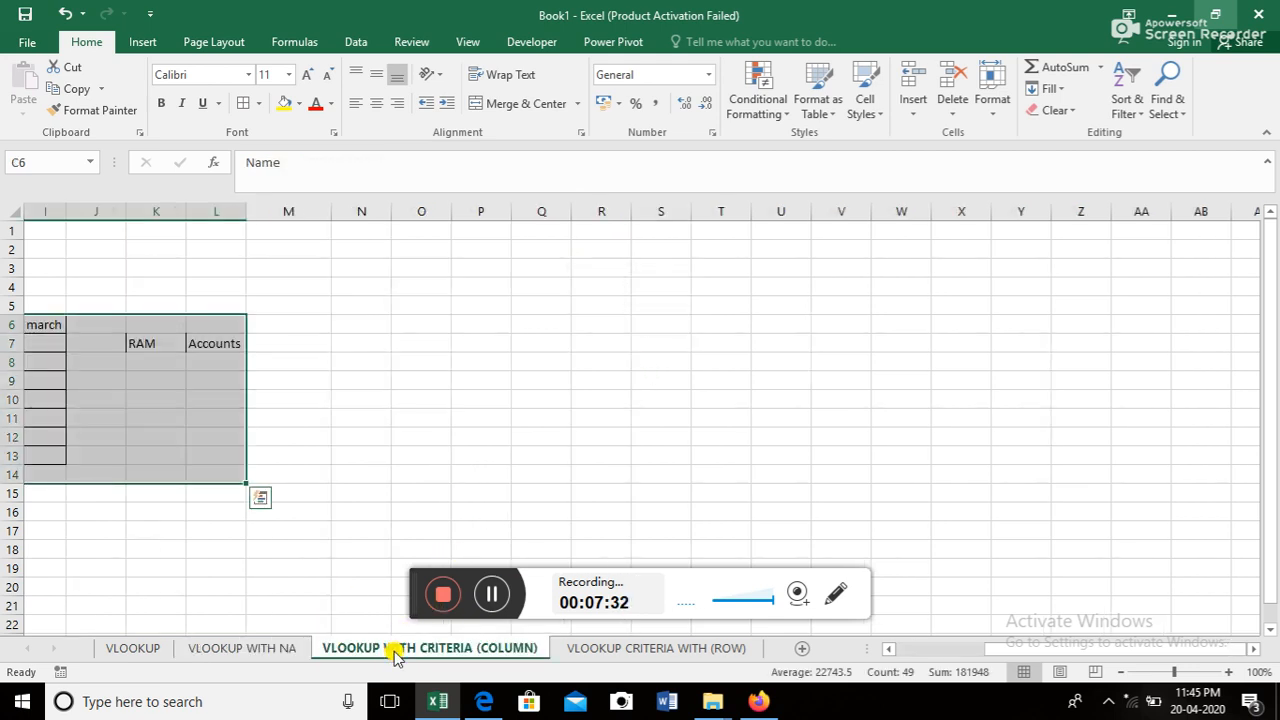
left_click(930, 655)
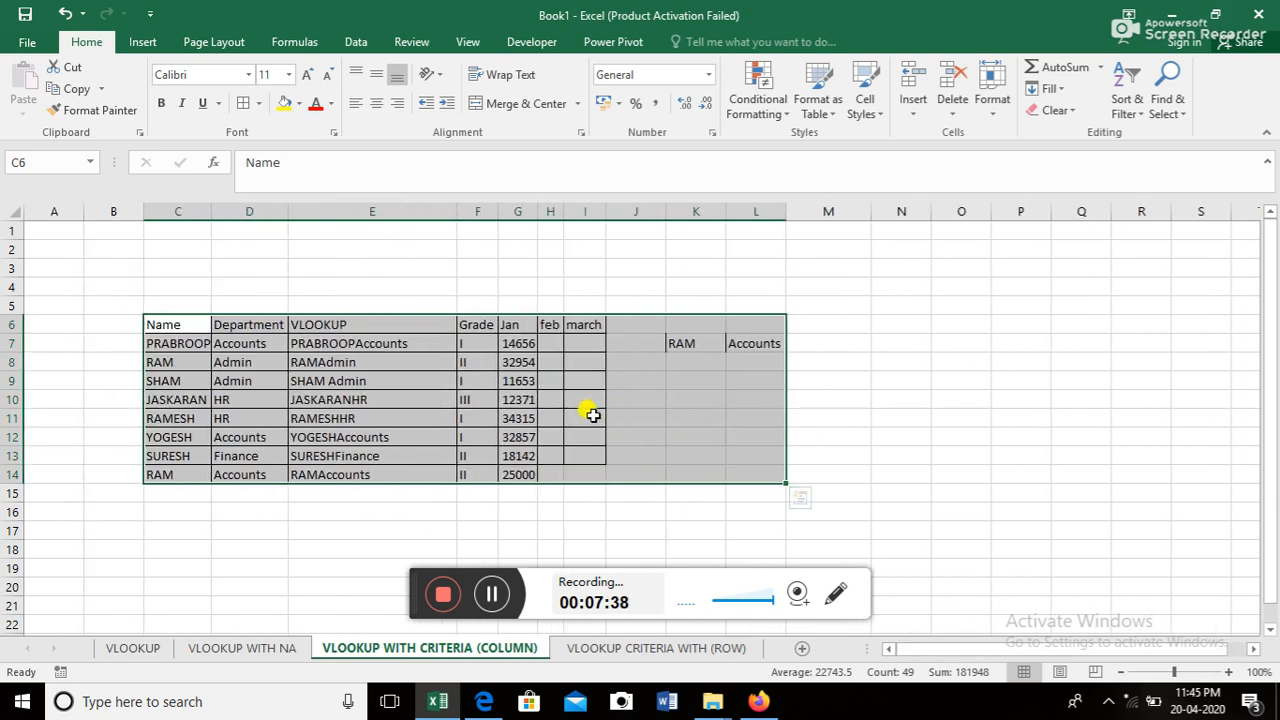
left_click(365, 378)
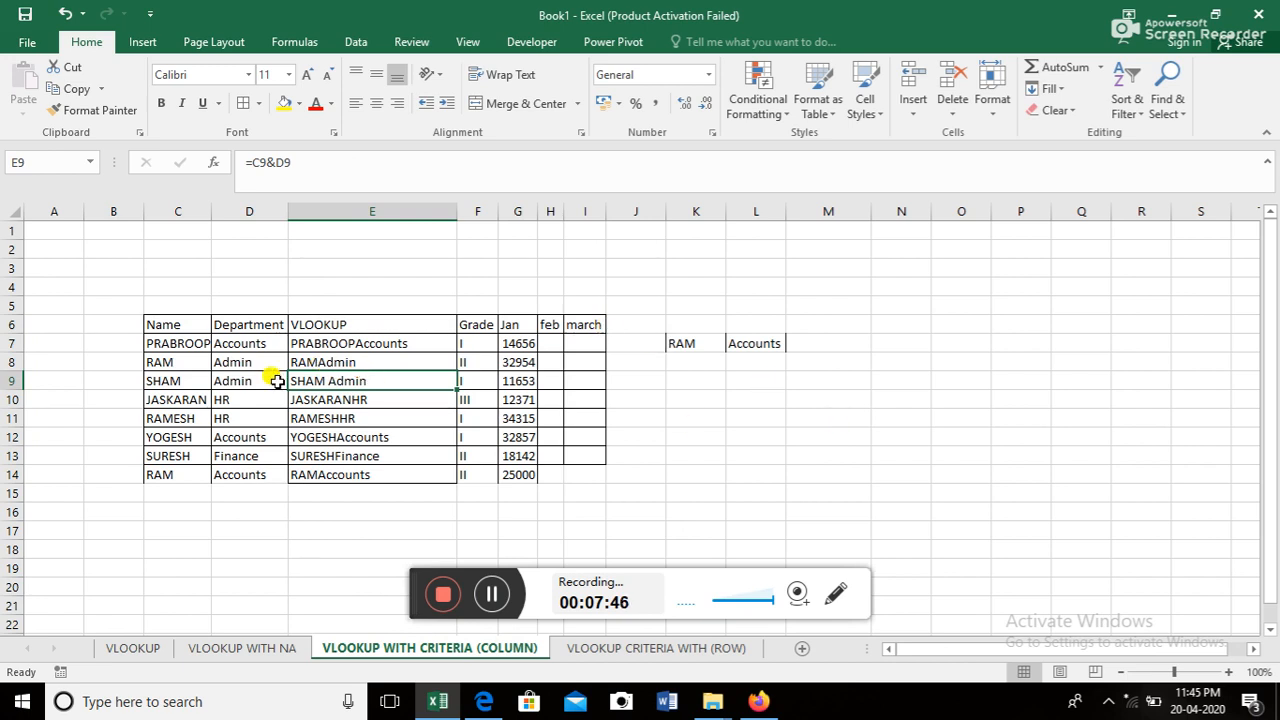
left_click(182, 343)
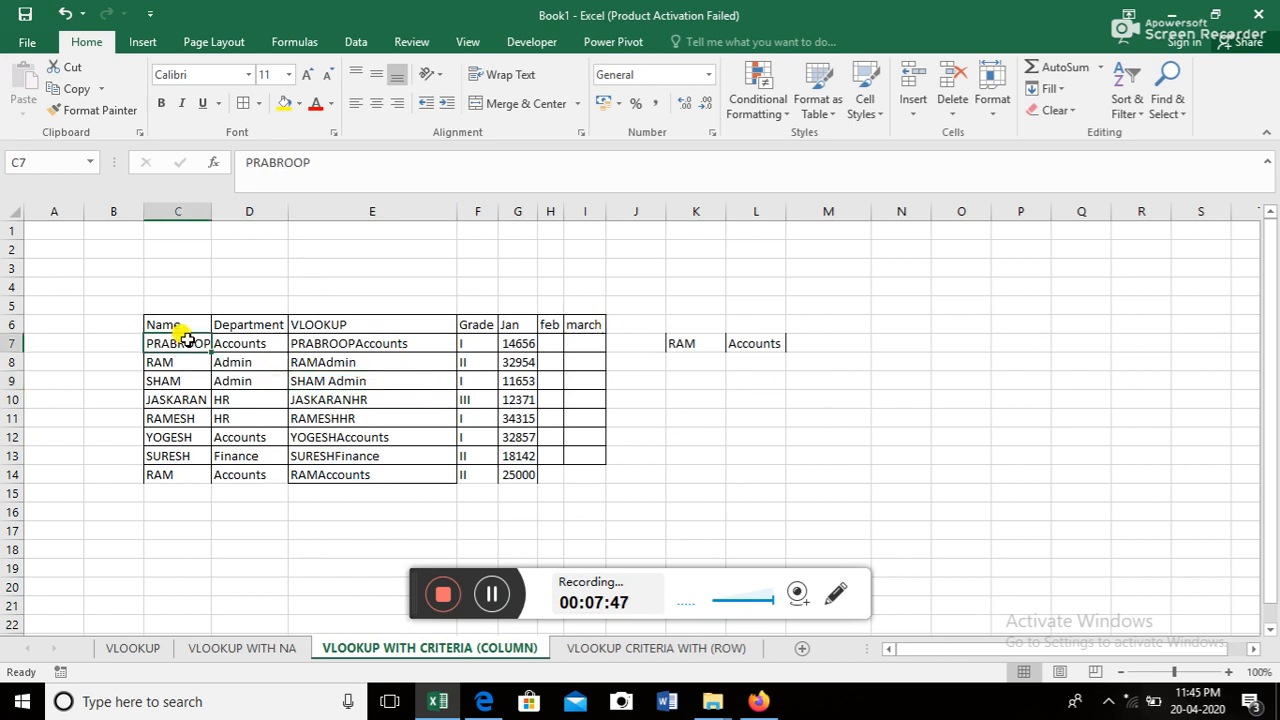
left_click(240, 366)
left_click(228, 345)
left_click(157, 366)
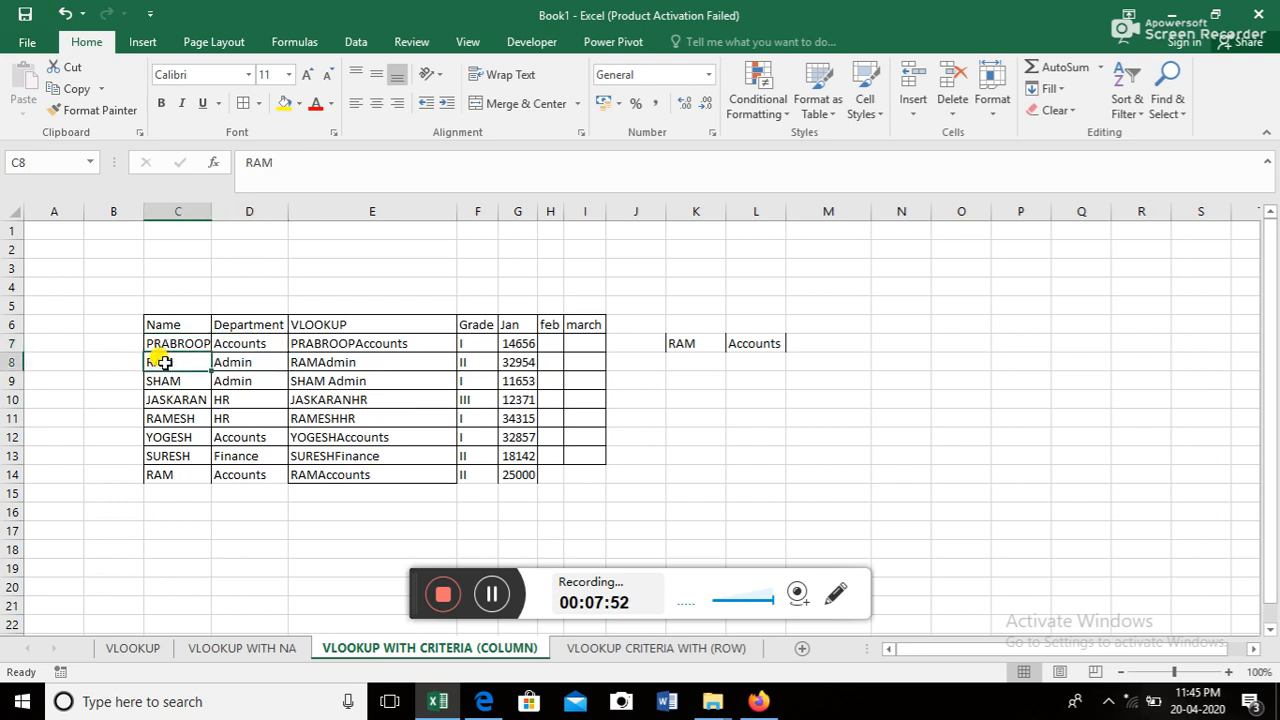
left_click(257, 366)
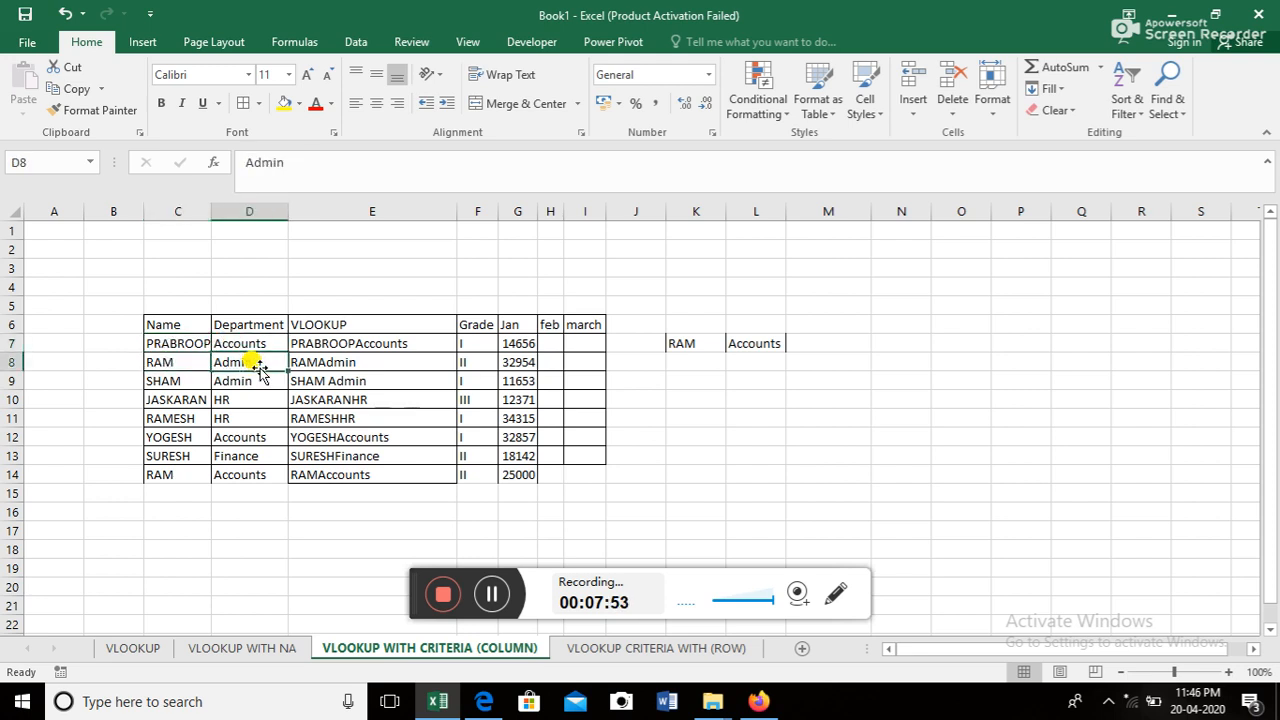
left_click(190, 363)
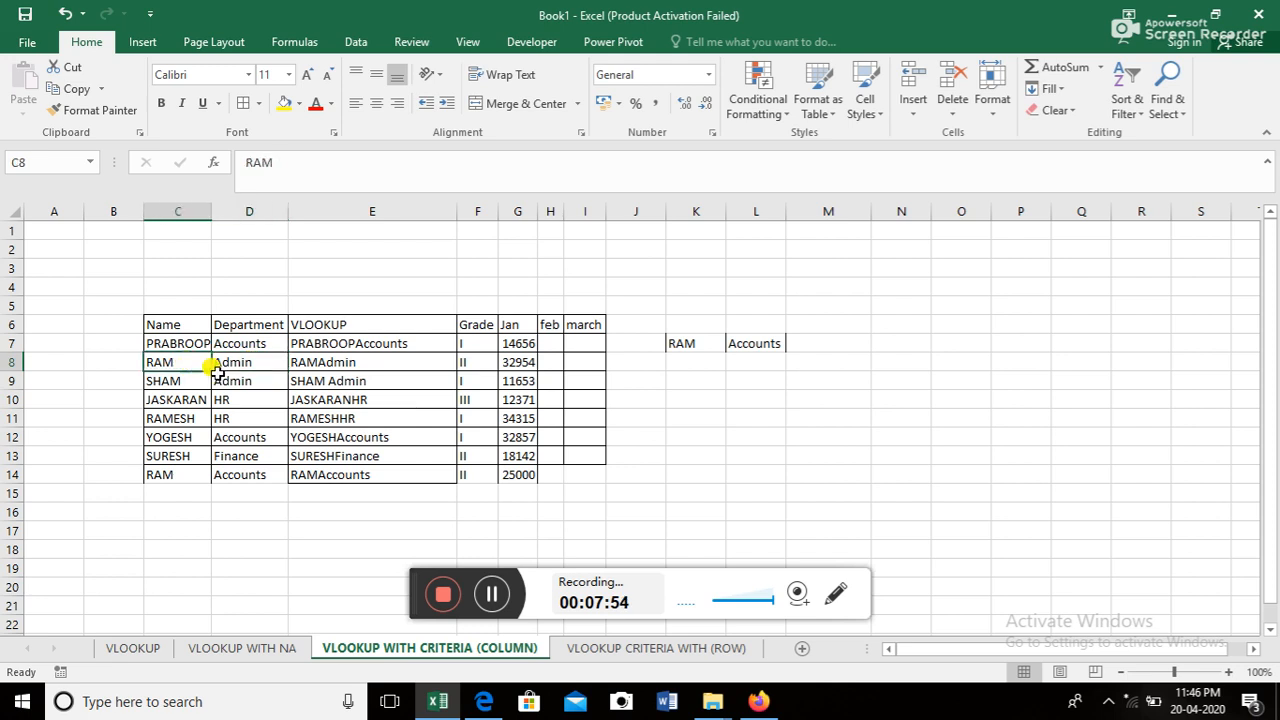
left_click(248, 472)
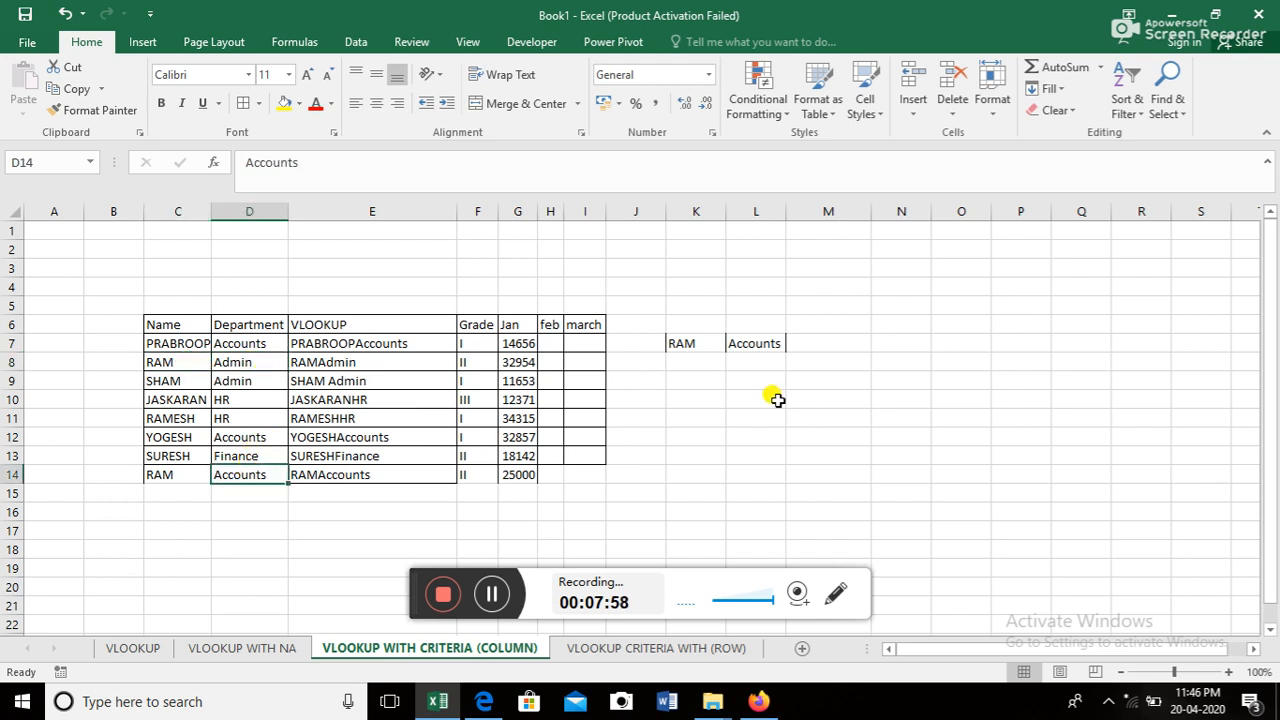
- Enter the headers "name" in K6 and "deparment" in L6 above the lookup criteria
left_click(828, 343)
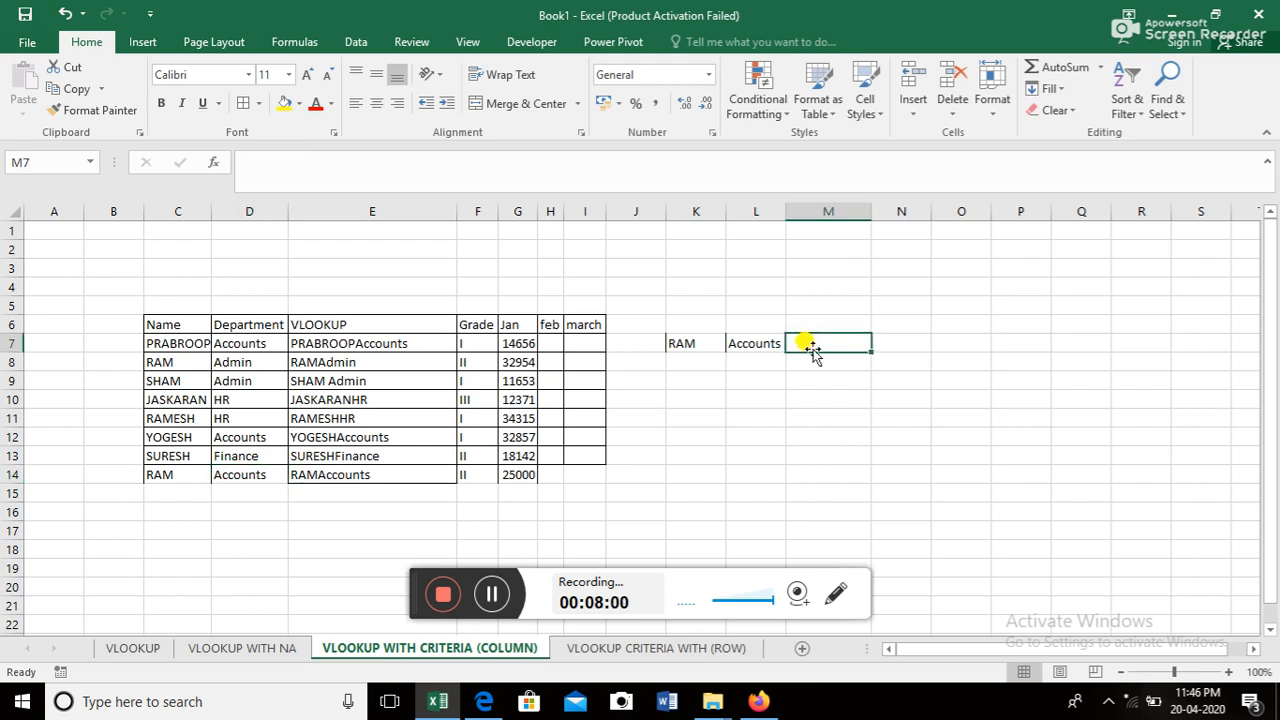
left_click(697, 321)
type("name")
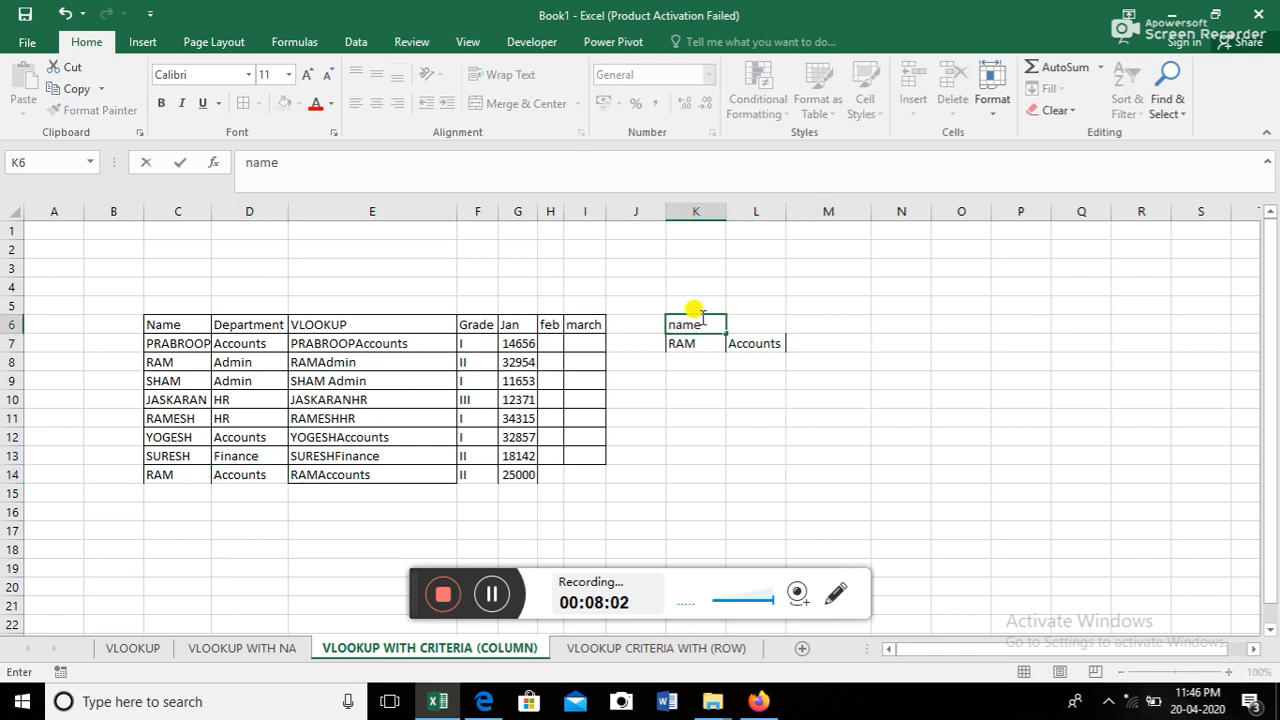
key("Tab")
type("de")
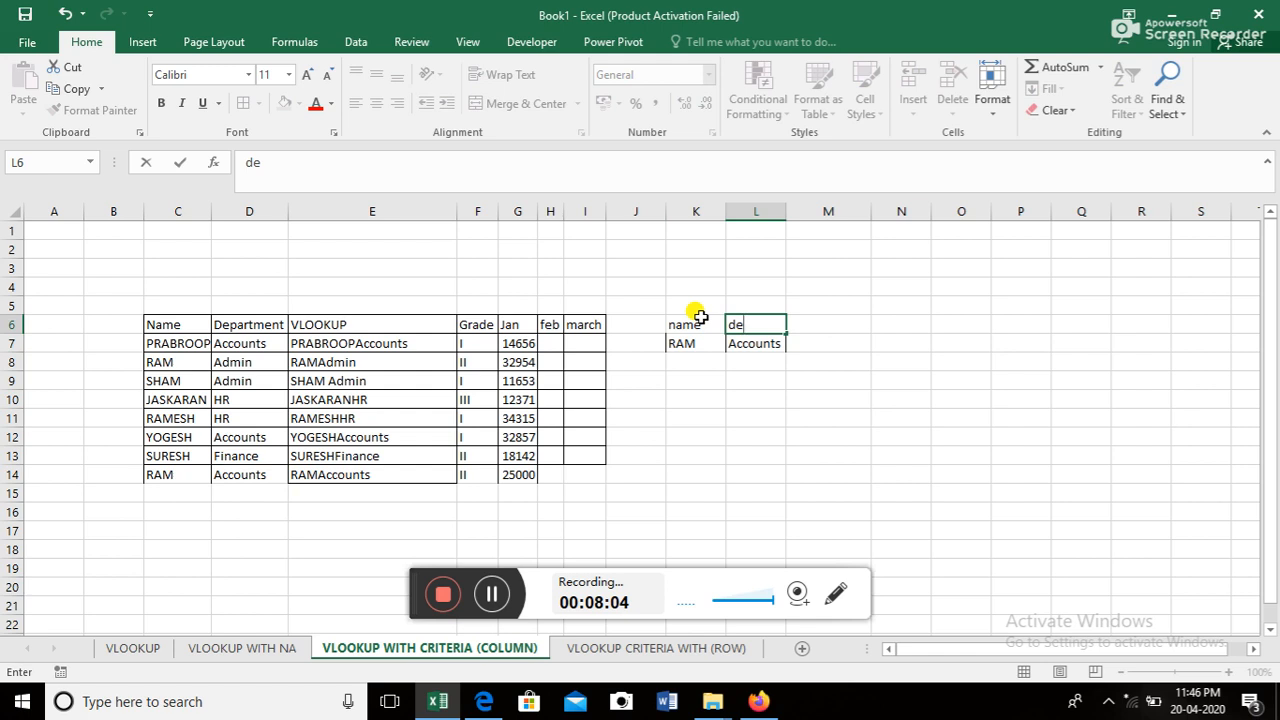
type("parment")
key("Tab")
key("Down")
type("=")
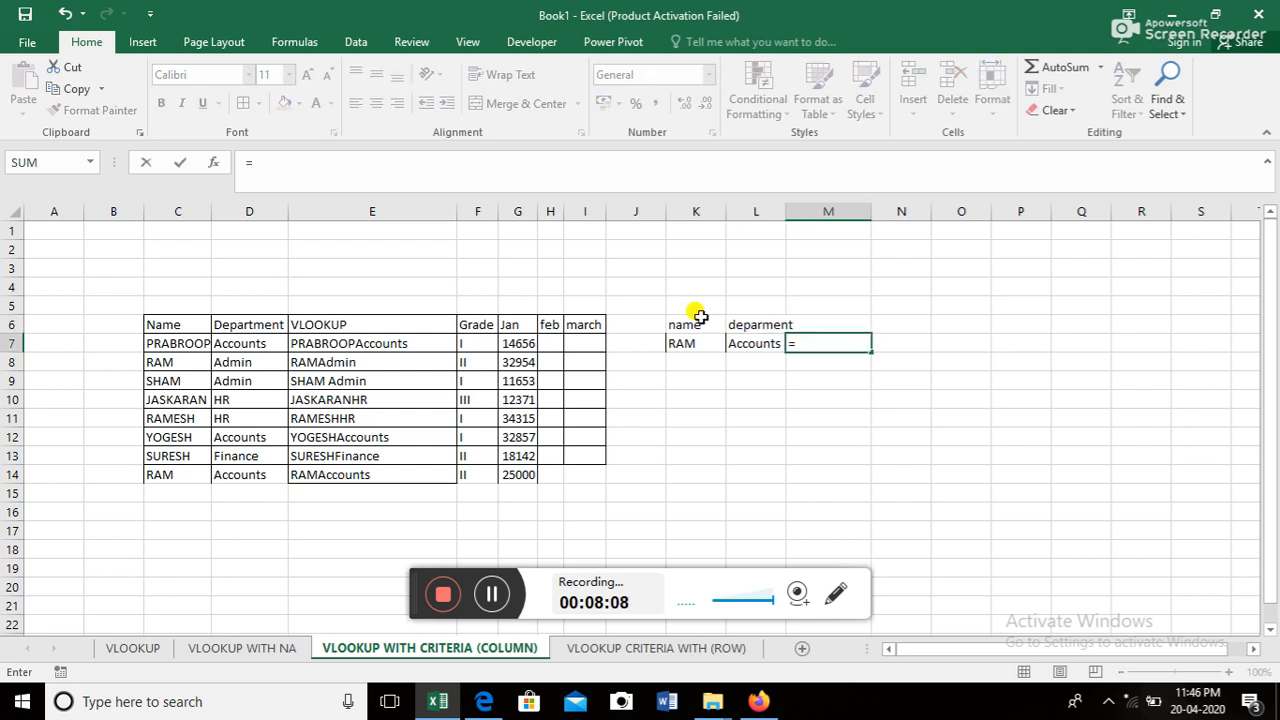
key("Escape")
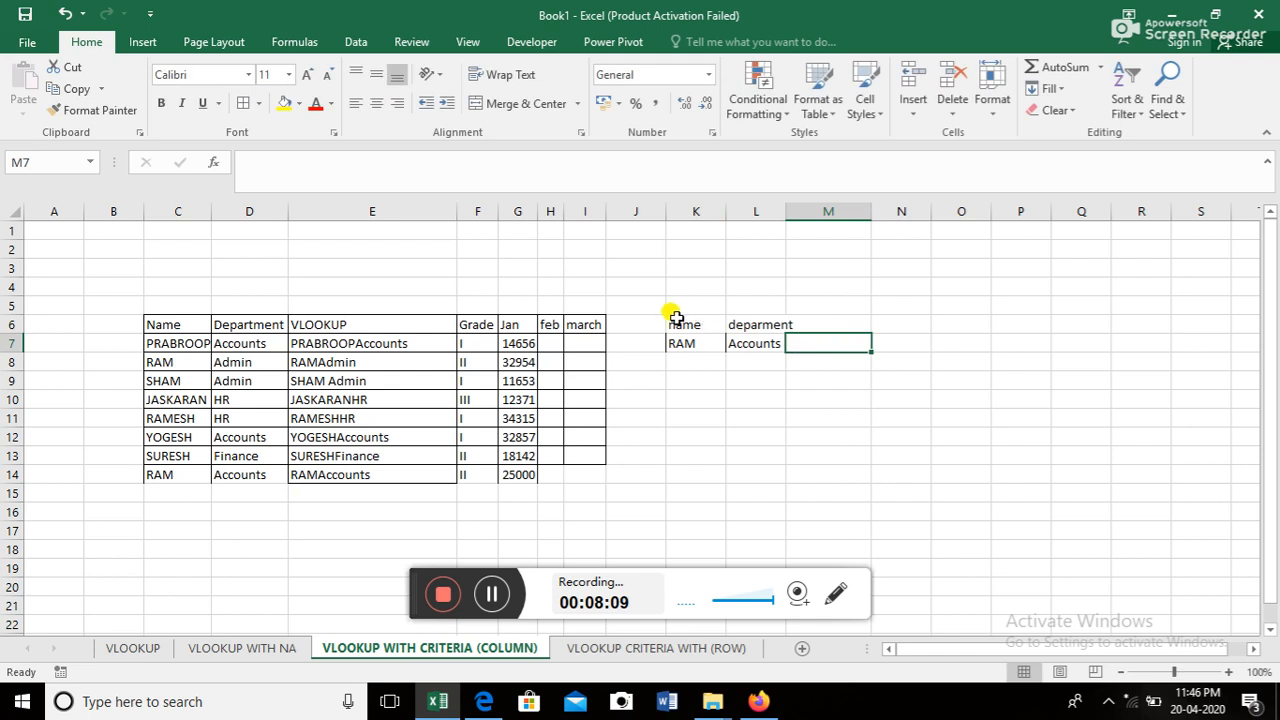
- Delete the VLOOKUP key column E and insert a blank column in its place
left_click(388, 357)
left_click(379, 326)
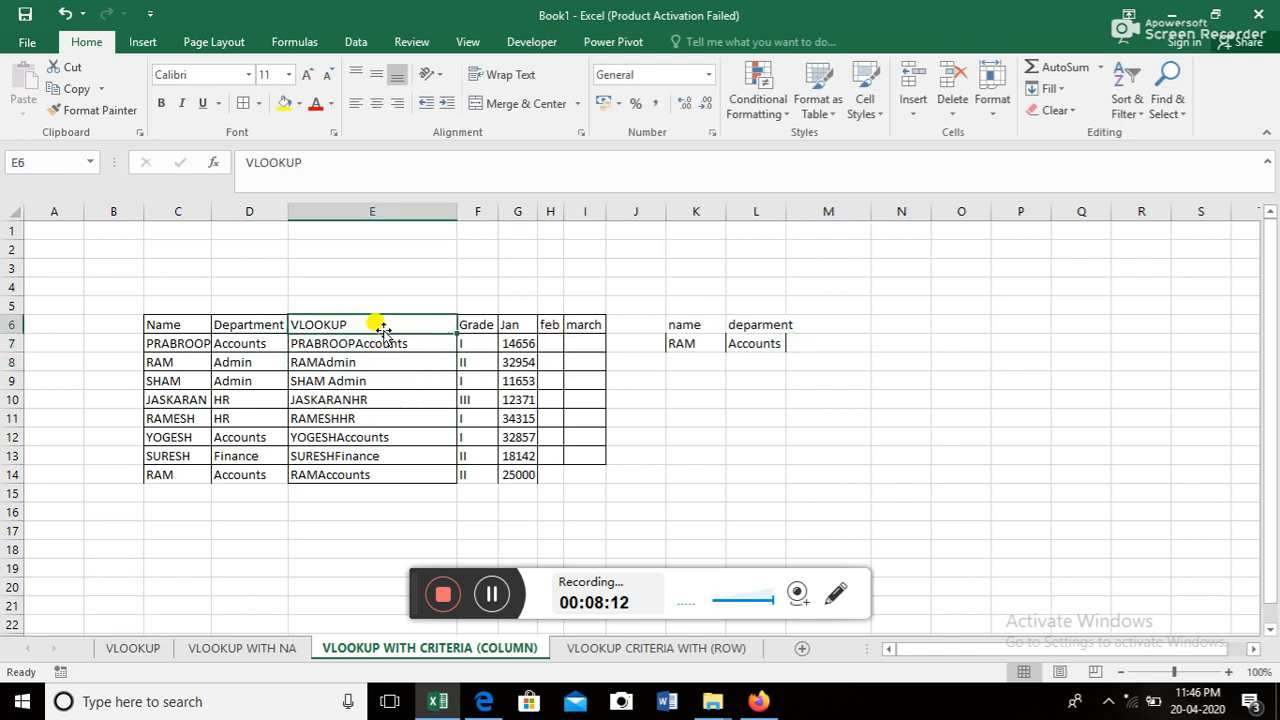
left_click(366, 340)
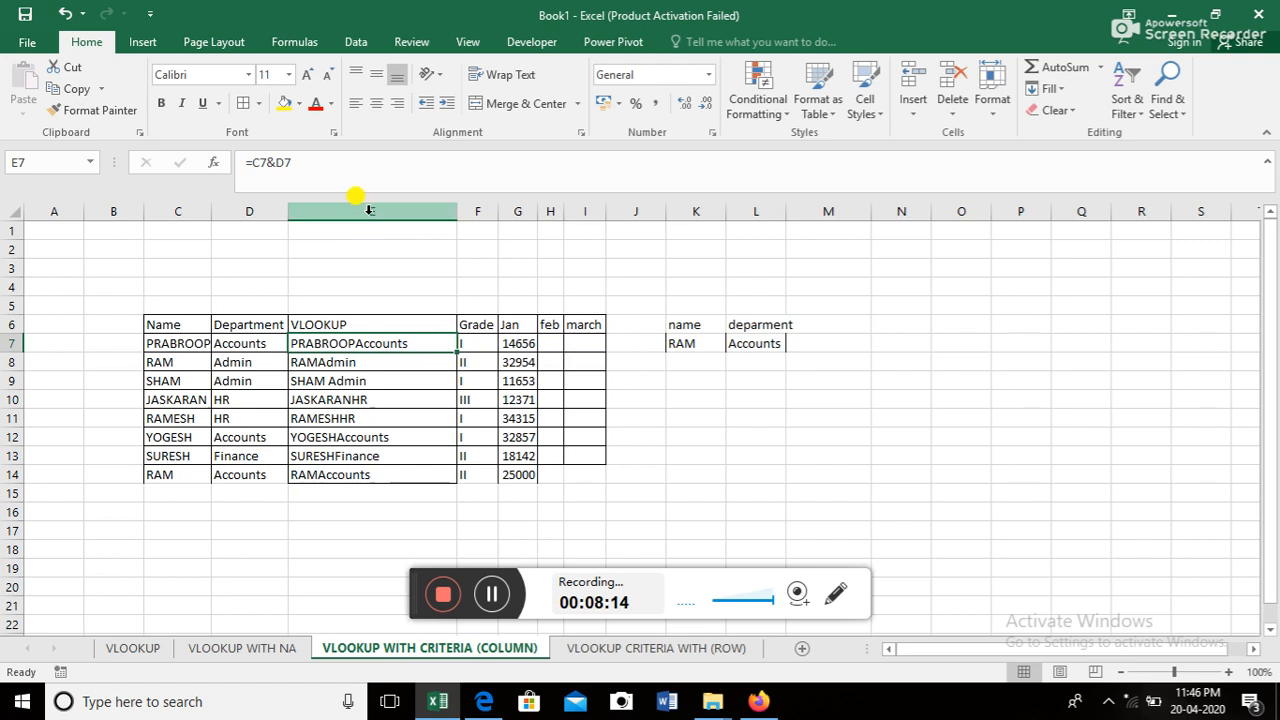
left_click(369, 211)
key("ctrl+minus")
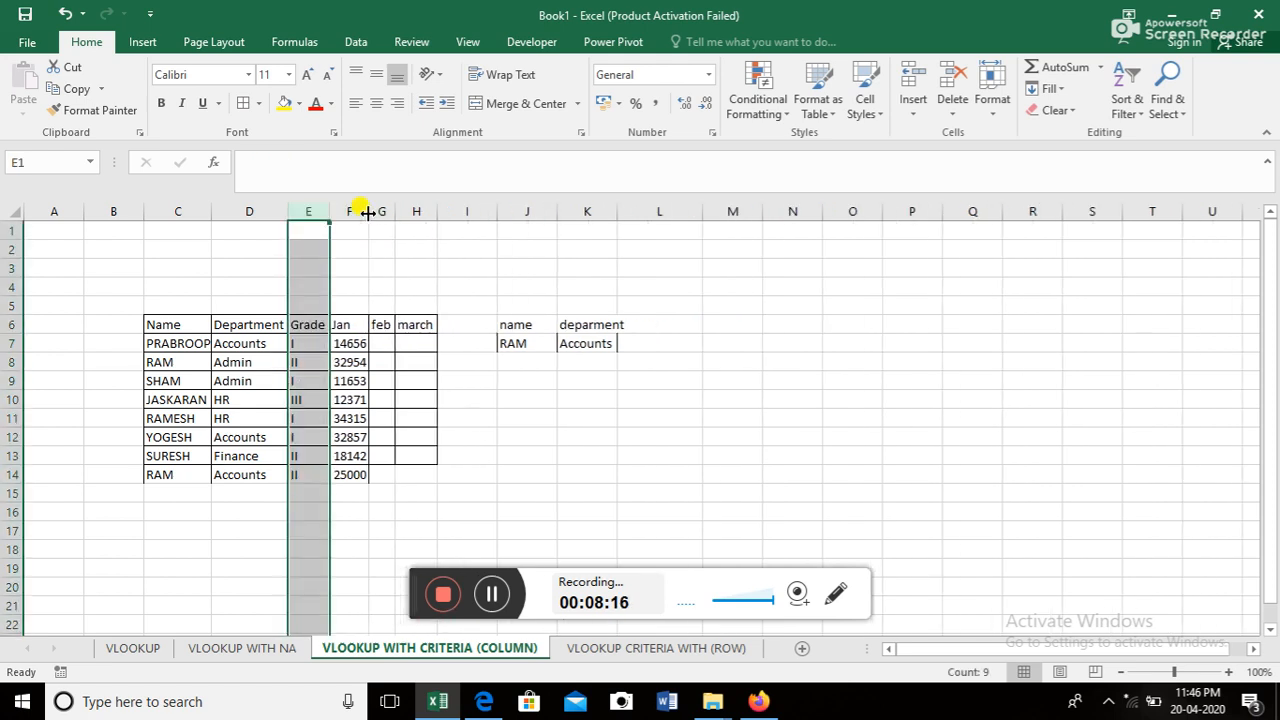
key("ctrl+shift+plus")
- Enter the header "criteria" in E6 for the new blank column
key("Down")
key("Down")
key("Down")
key("Down")
key("Down")
key("Down")
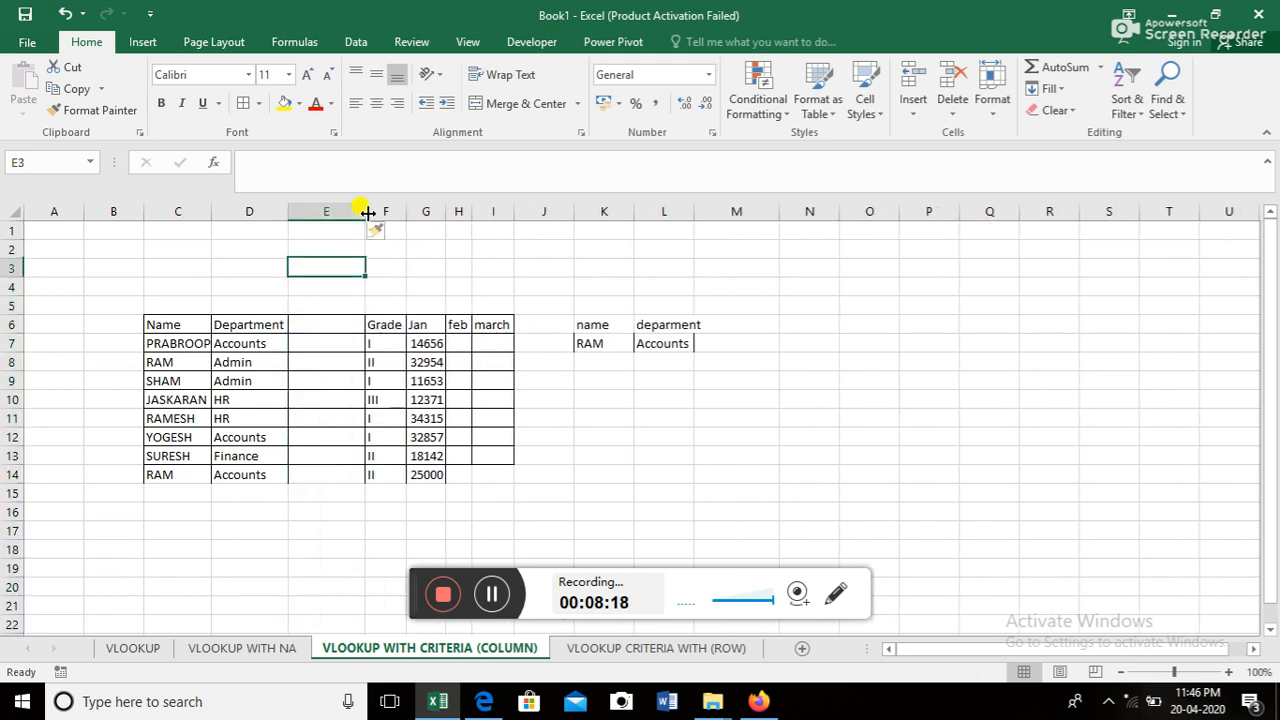
key("Up")
type("c")
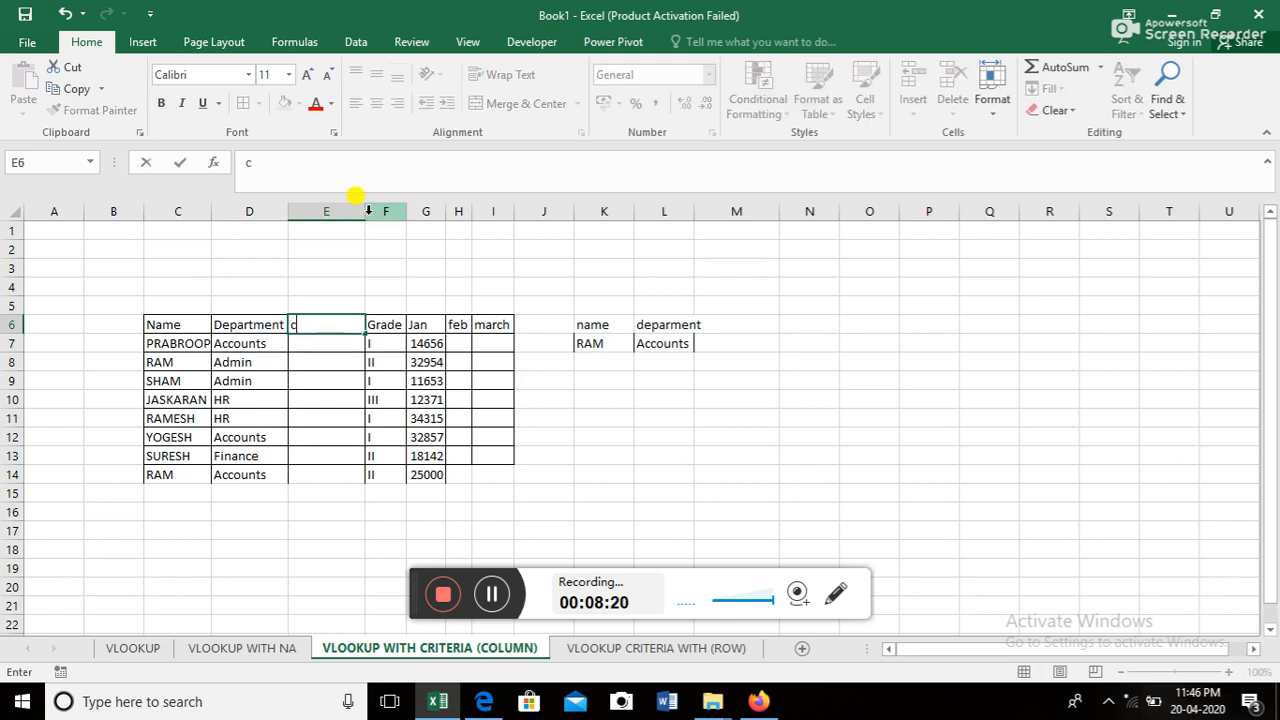
type("criteria")
key("Return")
key("Up")
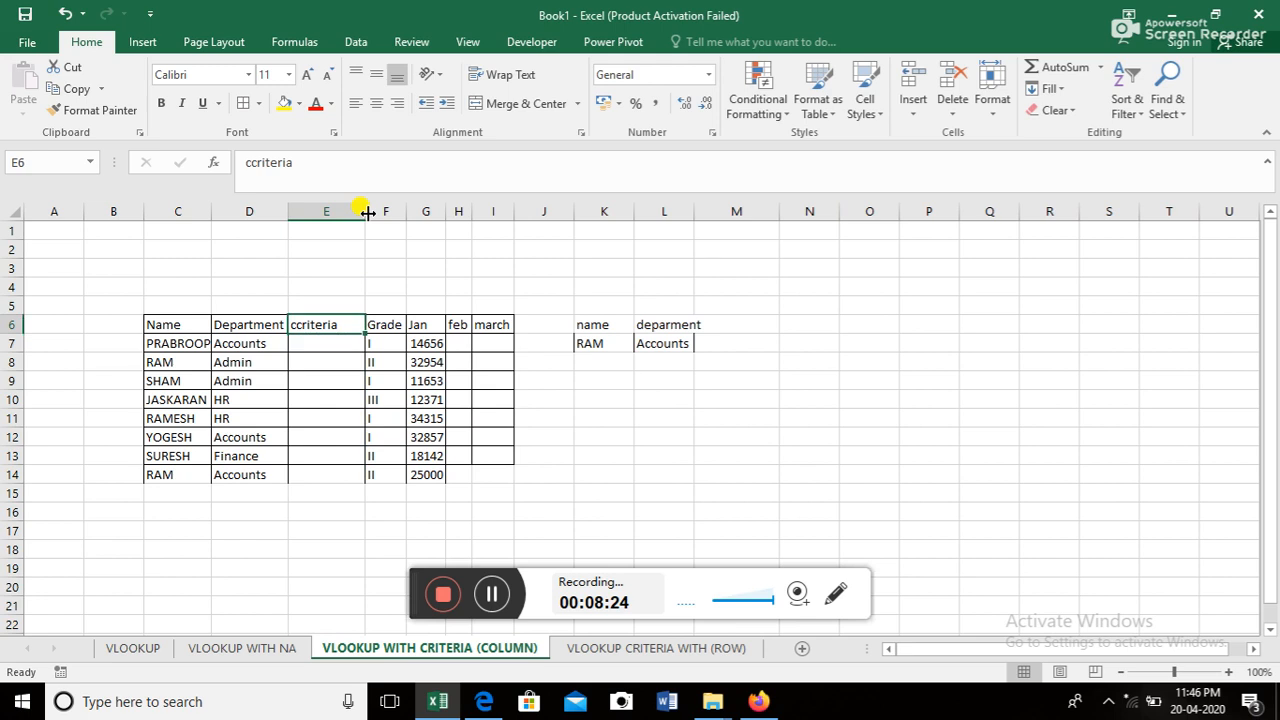
key("F2")
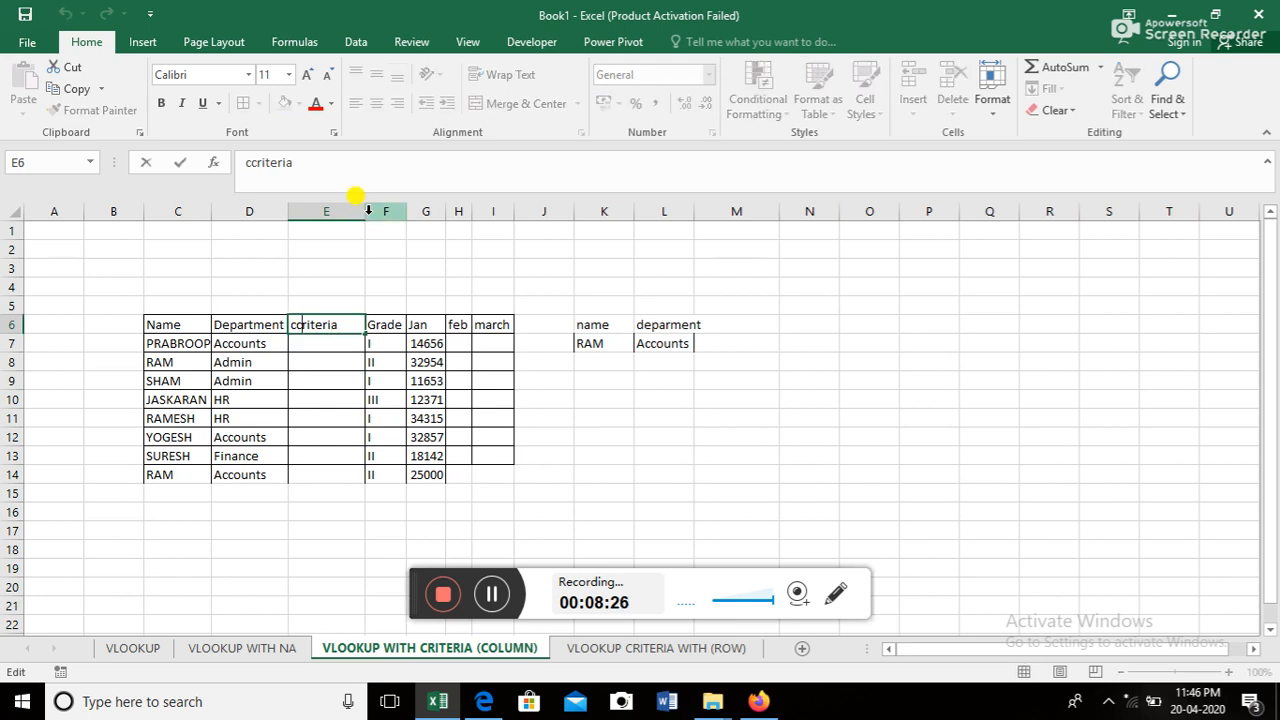
key("Home")
key("Delete")
key("Return")
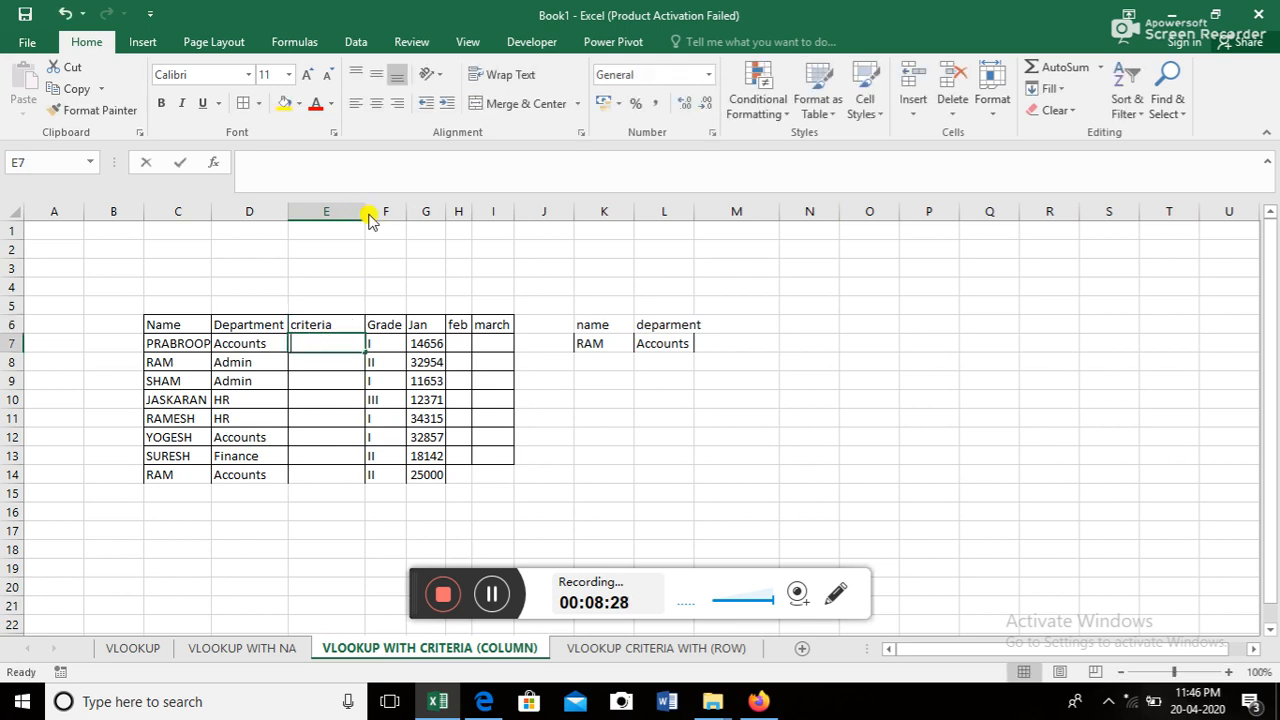
- Combine name and department in E7 with the formula =C7&D7, and autofit column E's width
type("=")
key("Left")
key("Left")
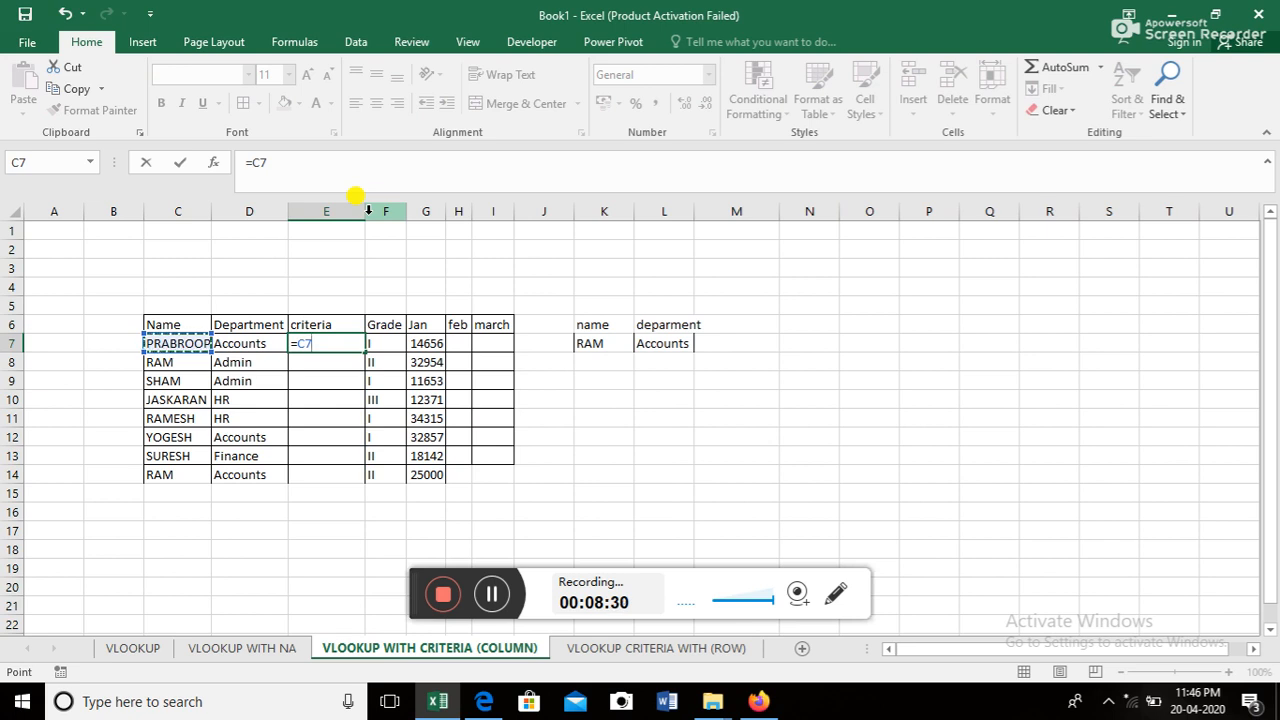
type("&")
key("Left")
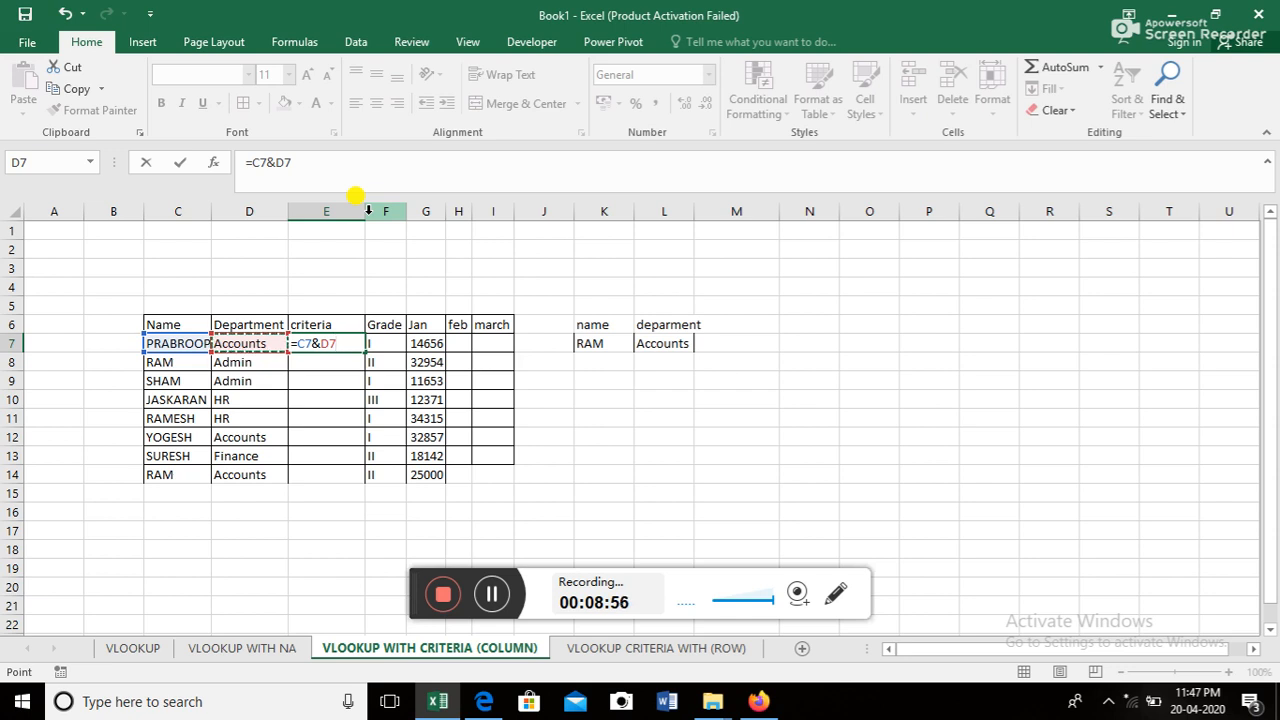
key("Return")
key("Up")
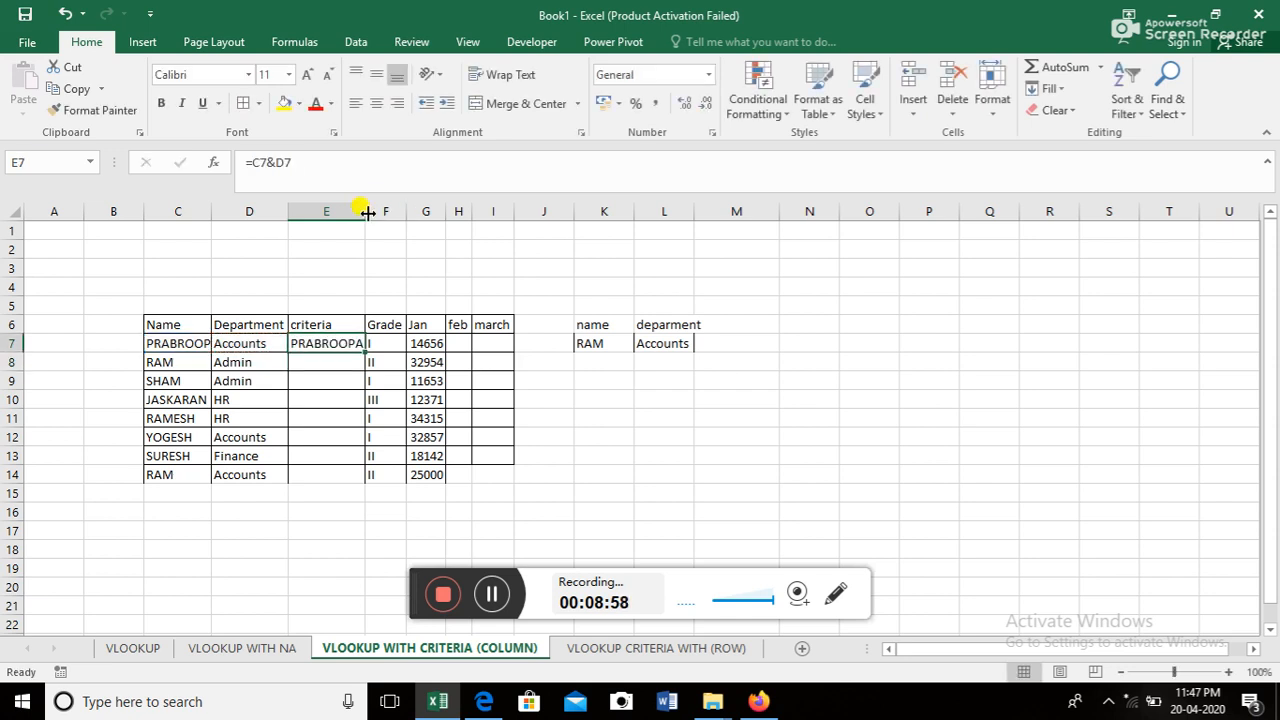
double_click(366, 212)
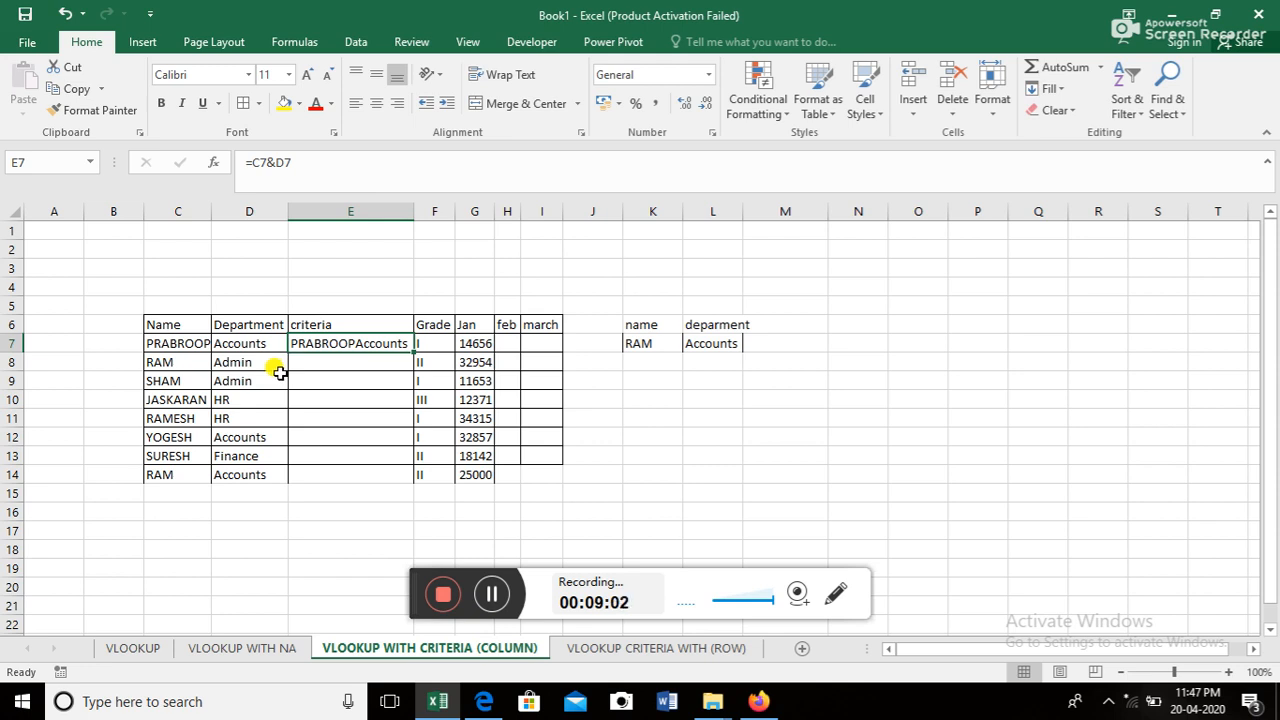
- Copy the combined key formula from E7 into E8:E14
key("Up")
key("Down")
key("ctrl+c")
key("shift+Down")
key("shift+Down")
key("shift+Down")
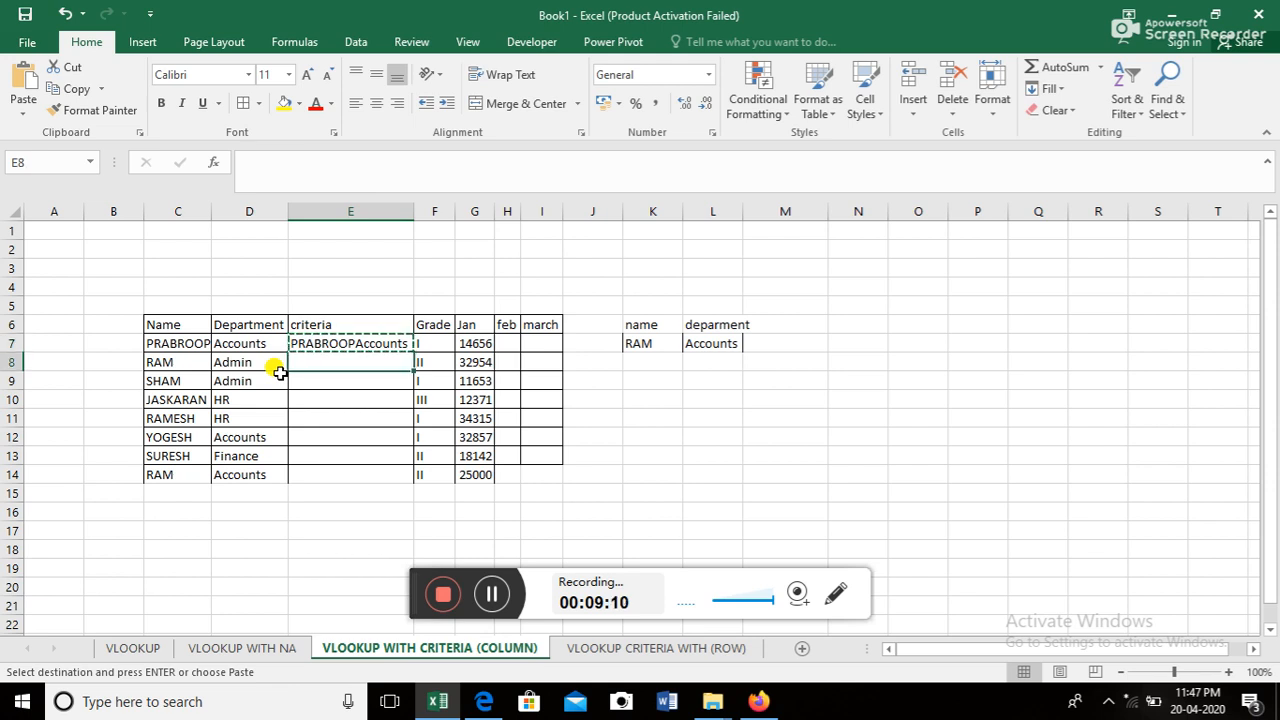
key("shift+Down")
key("shift+Down")
key("shift+Down")
key("shift+Down")
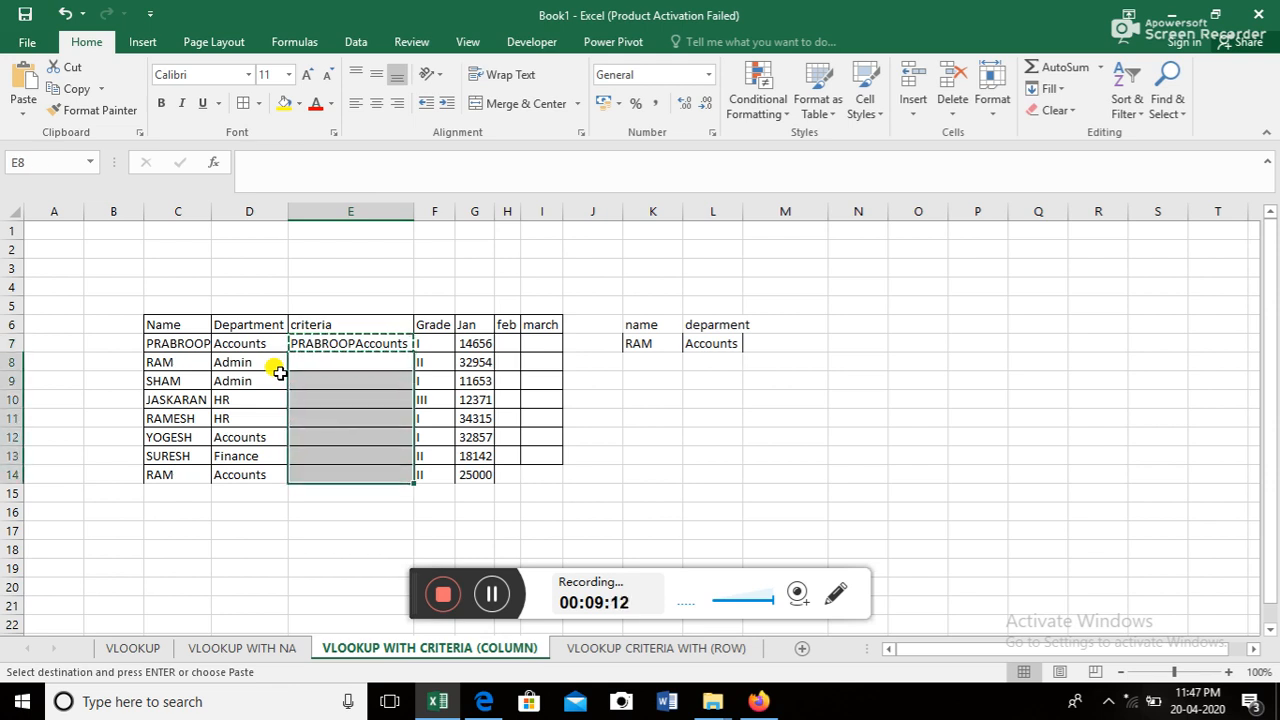
key("ctrl+v")
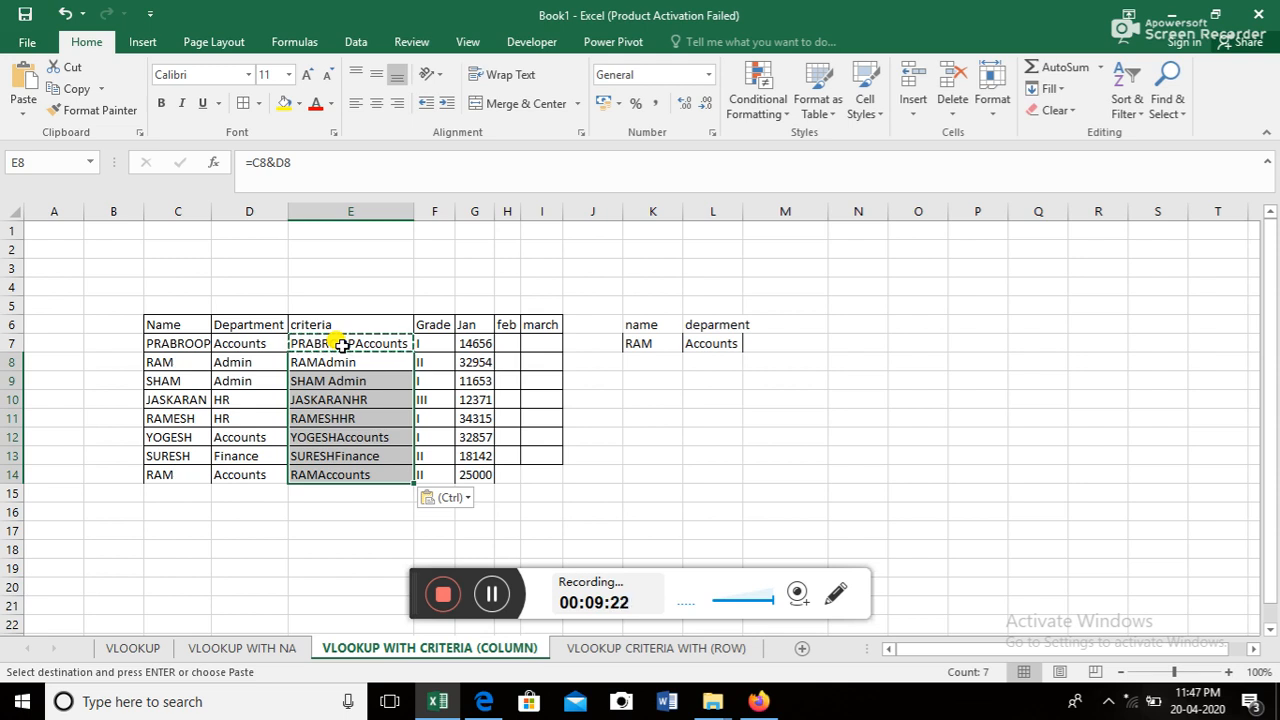
- Begin a VLOOKUP formula in M7 using the combined name and department cells K7&L7 as the lookup value
left_click(772, 338)
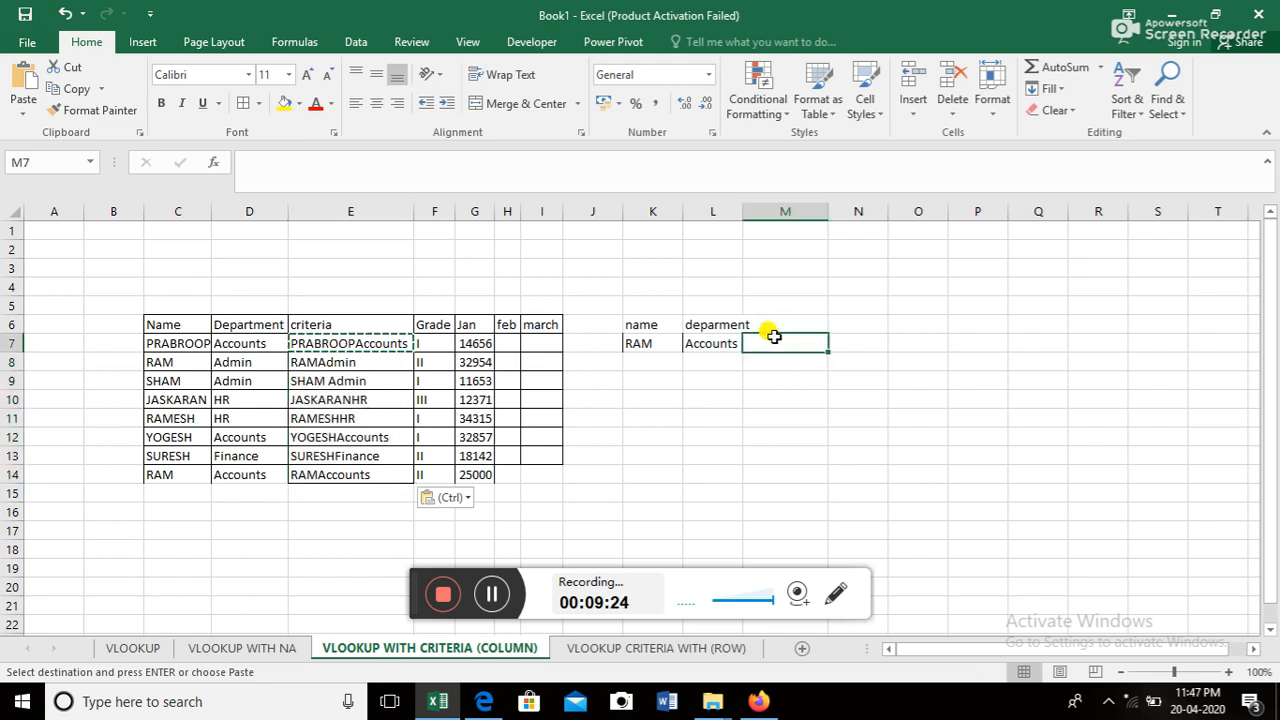
type("=vlookup(")
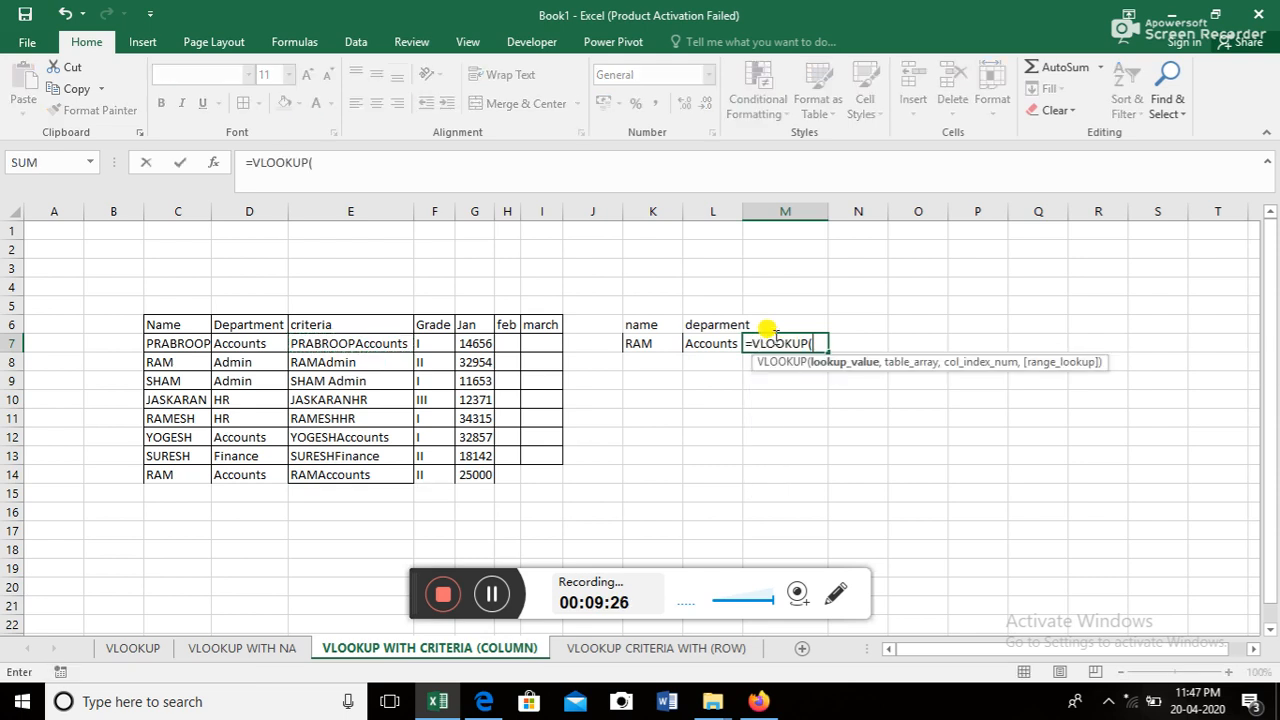
key("Down")
key("Down")
key("Left")
key("Left")
key("Up")
key("Up")
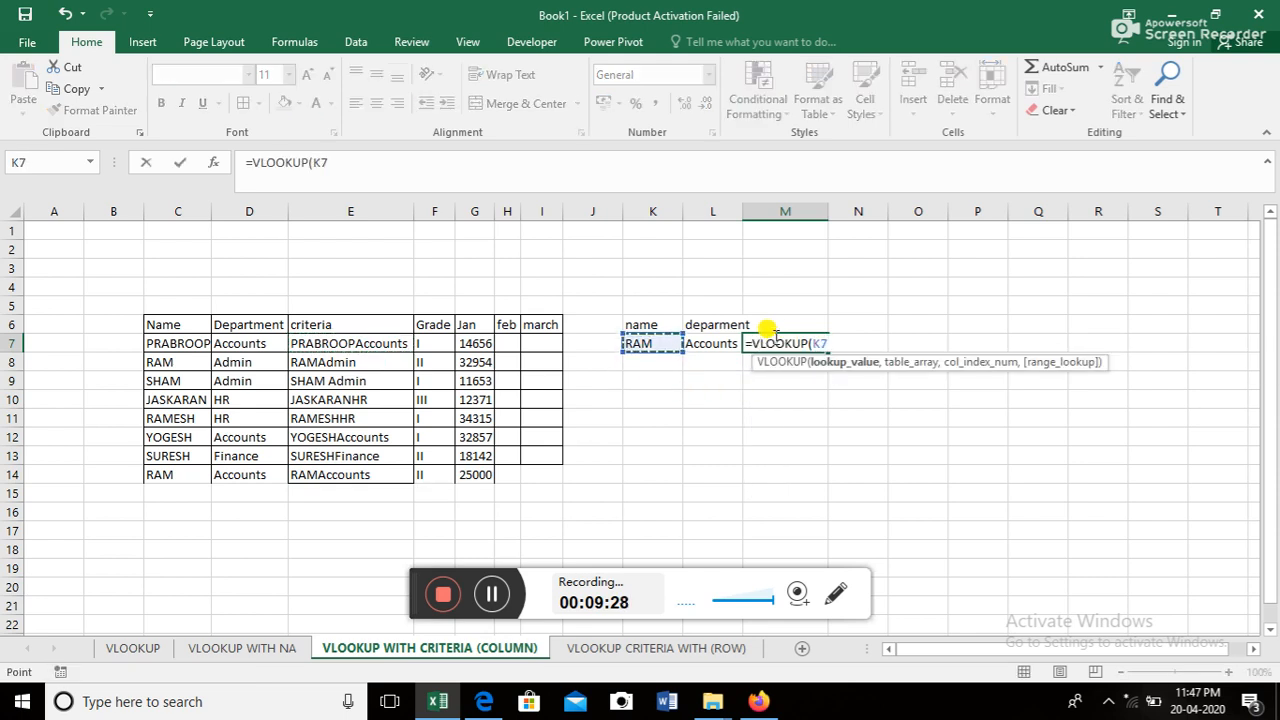
key("Right")
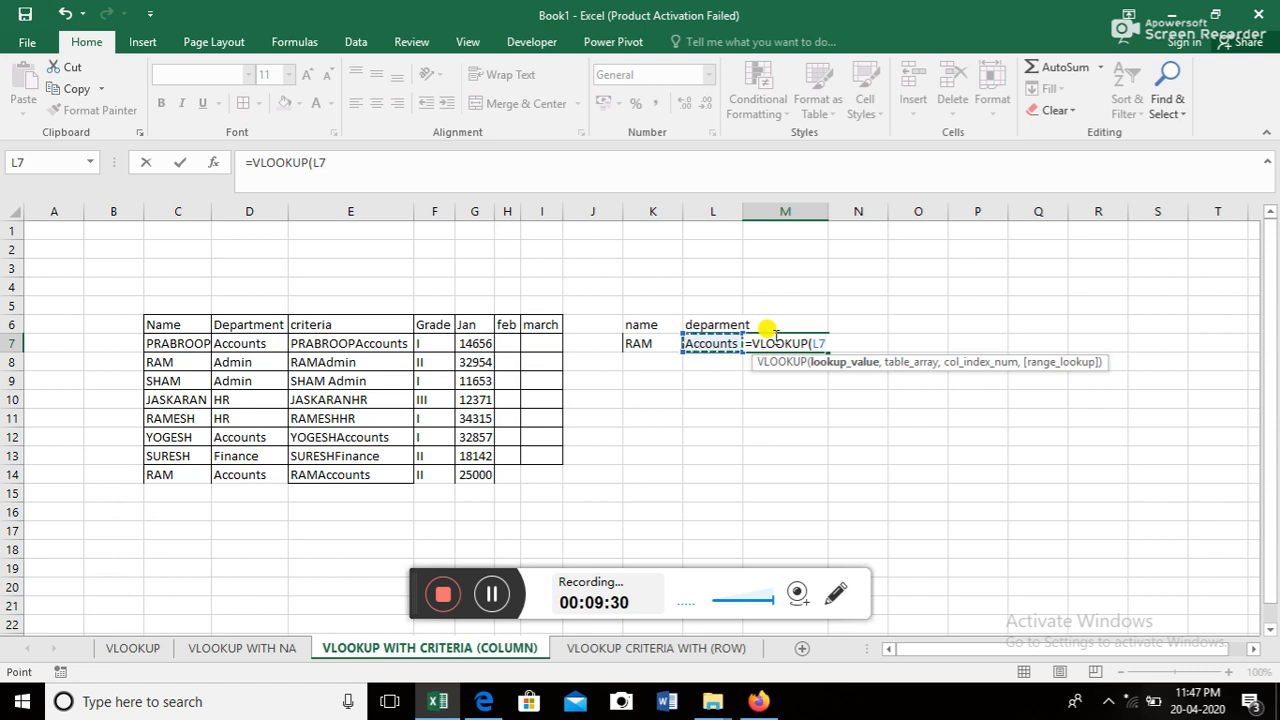
key("Left")
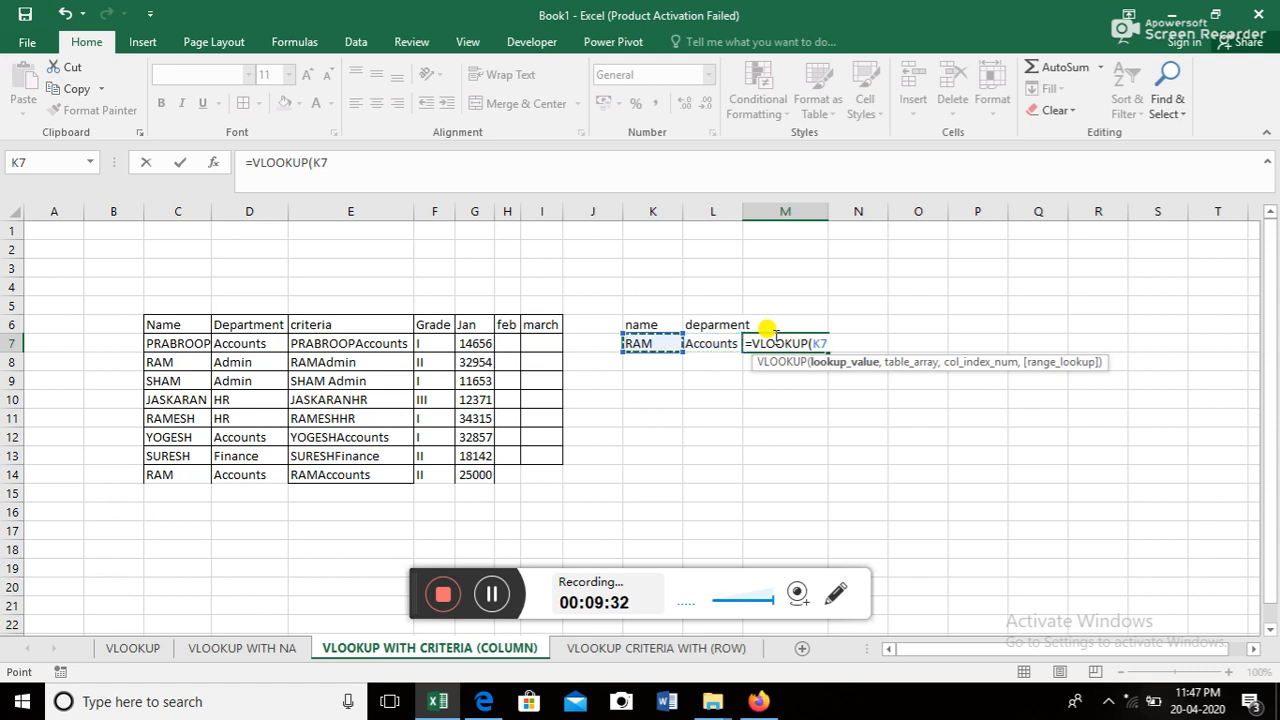
type("&")
key("Right")
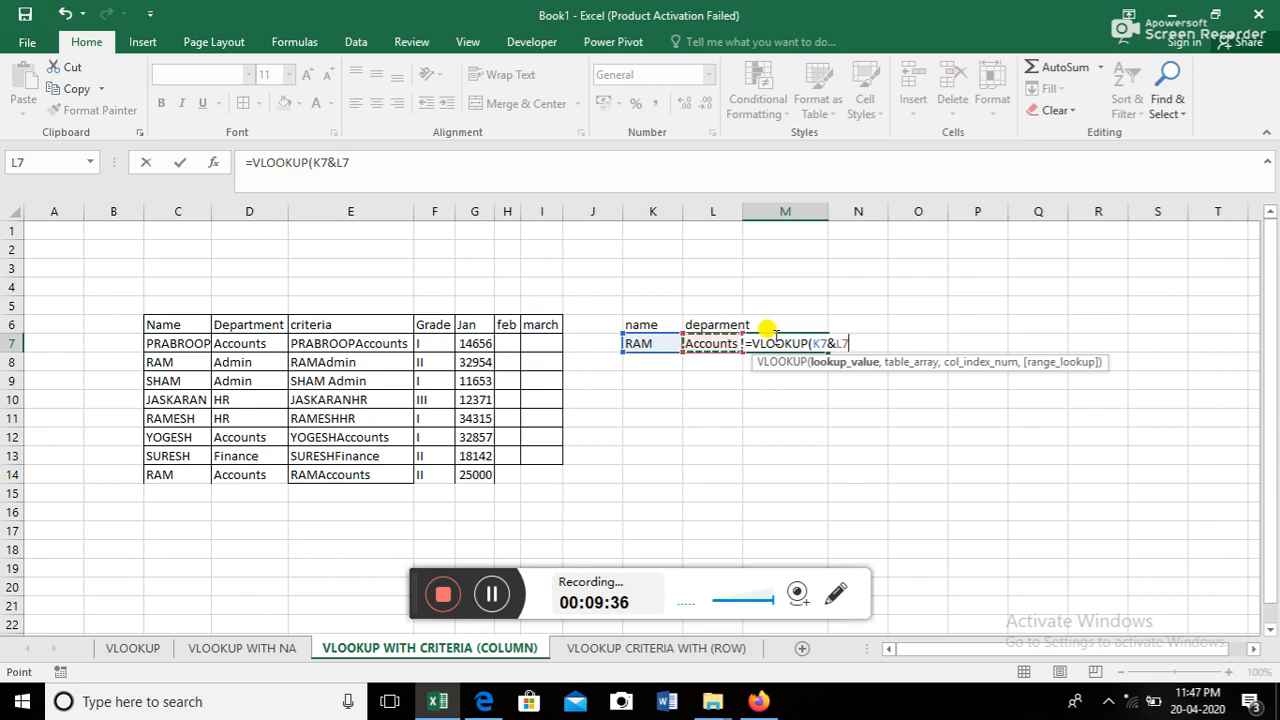
type(",")
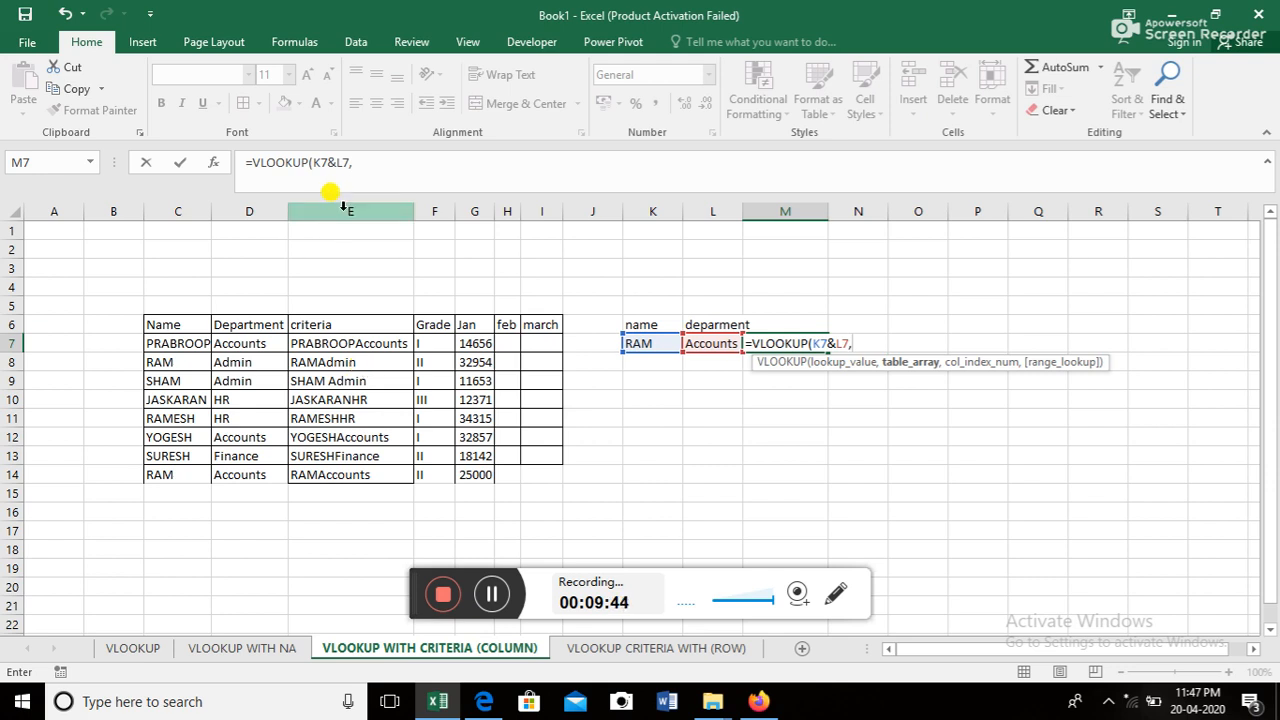
- Complete the M7 formula with table array E:G, column index 3 and exact match 0
left_click_drag(343, 211, 475, 210)
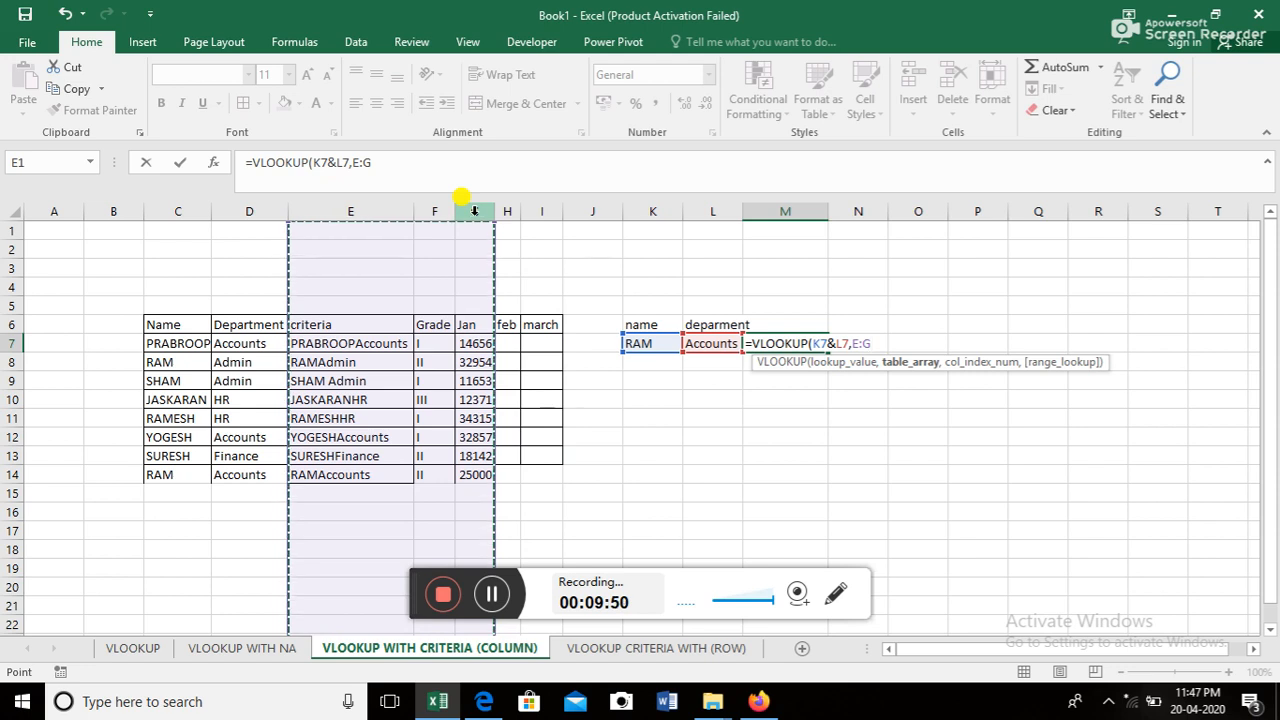
type(",3,0")
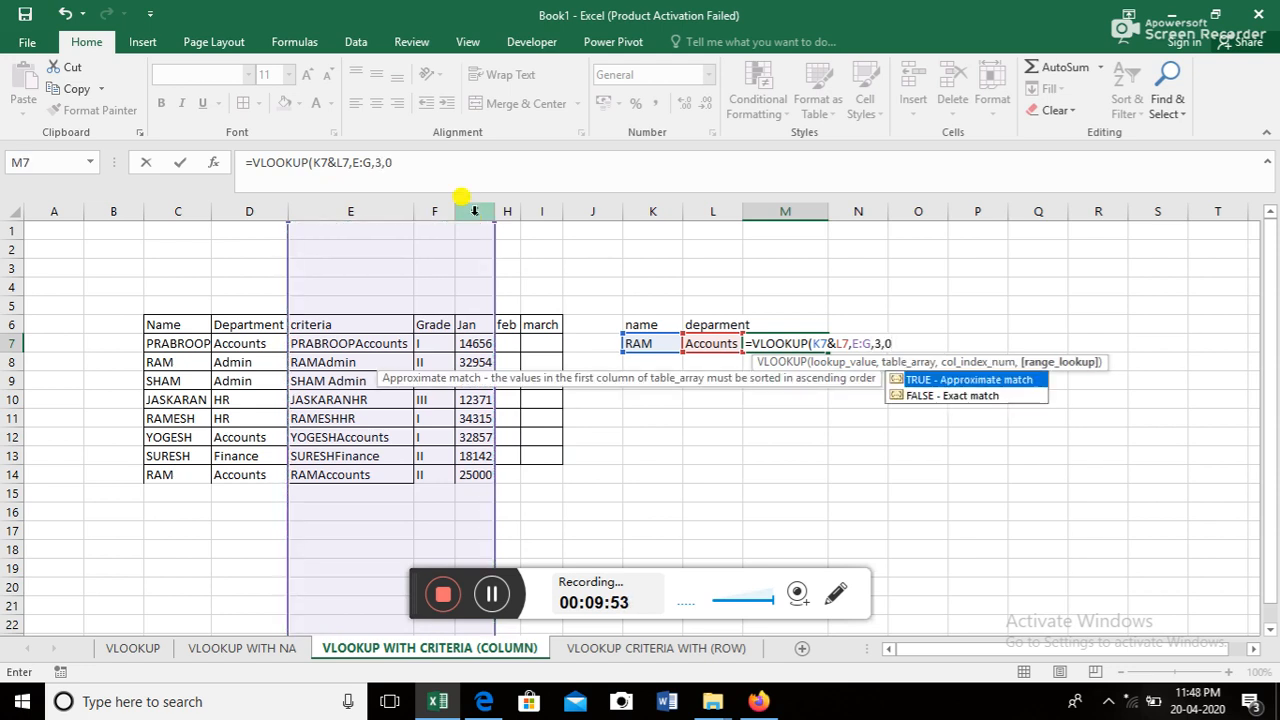
key("Return")
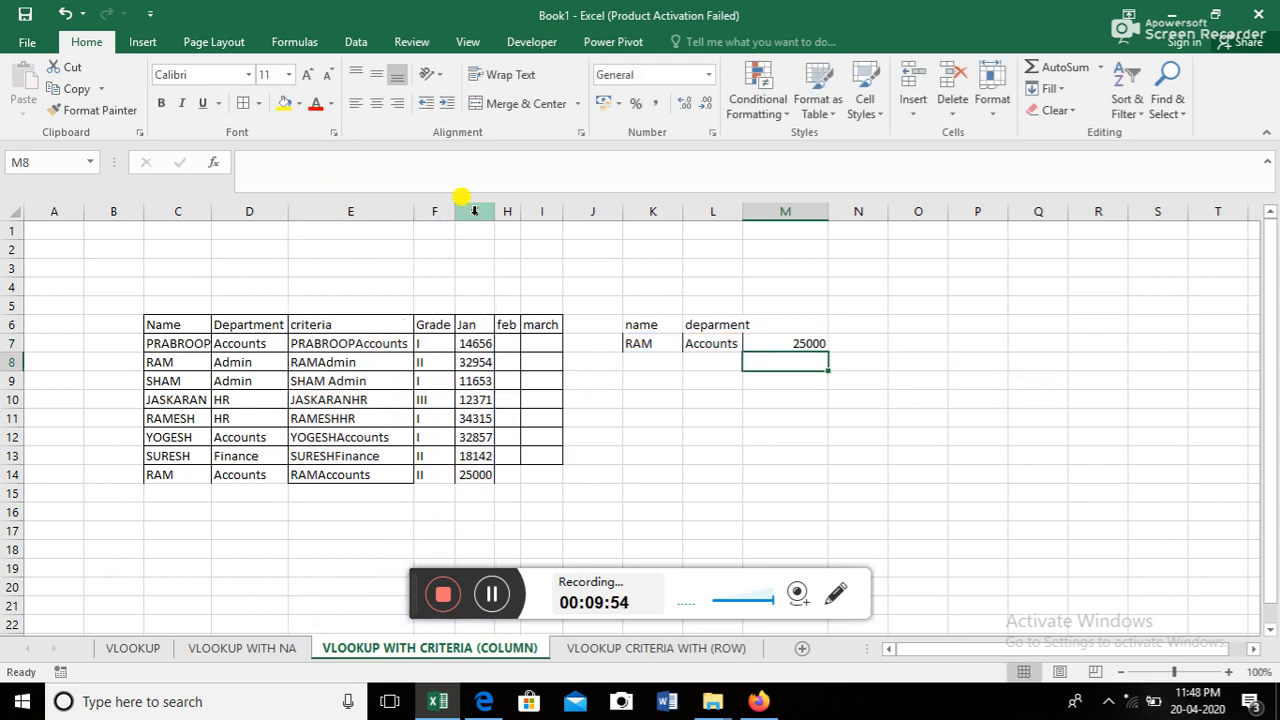
- Change the table array in the M7 VLOOKUP formula to E:K
left_click(765, 328)
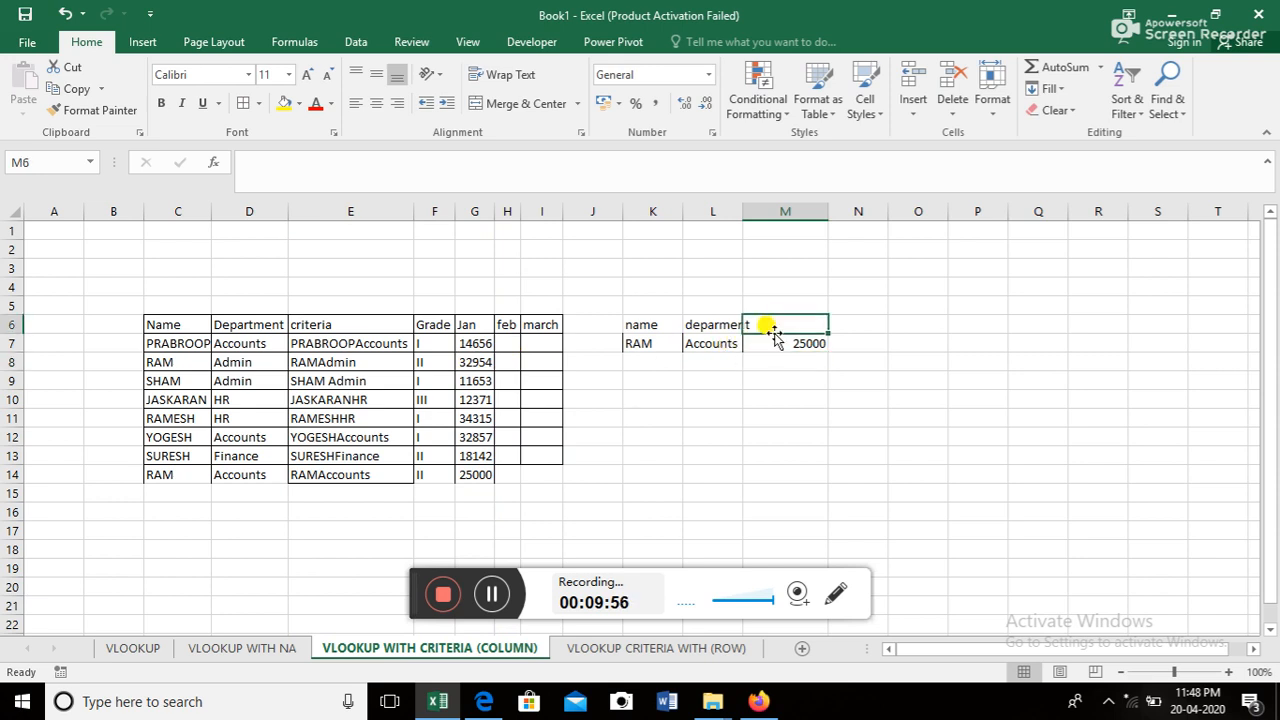
left_click(765, 341)
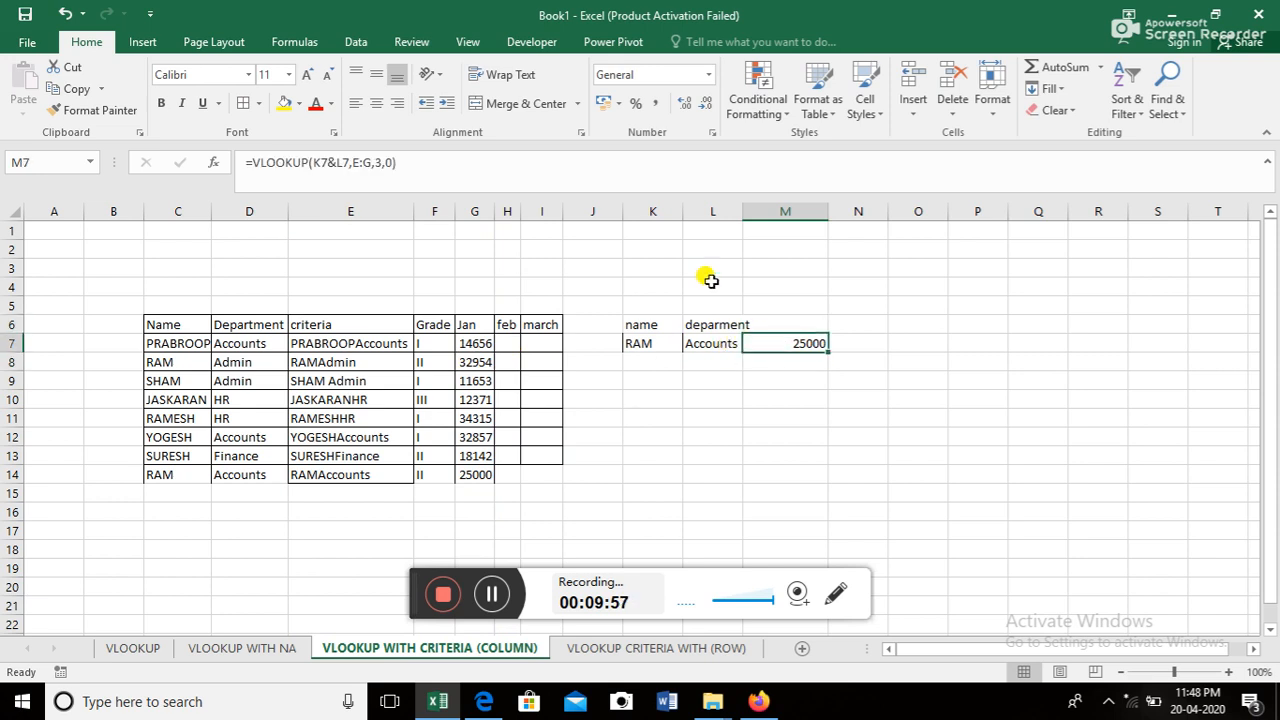
left_click(370, 163)
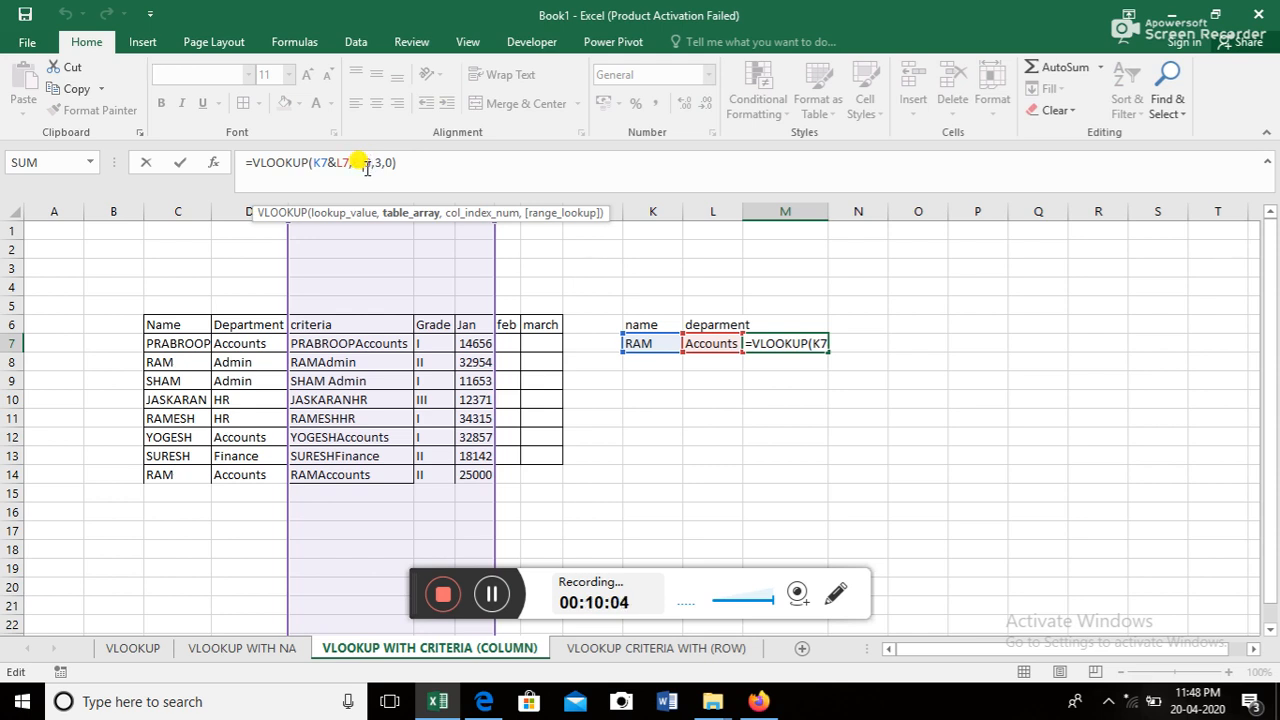
key("BackSpace")
type("h")
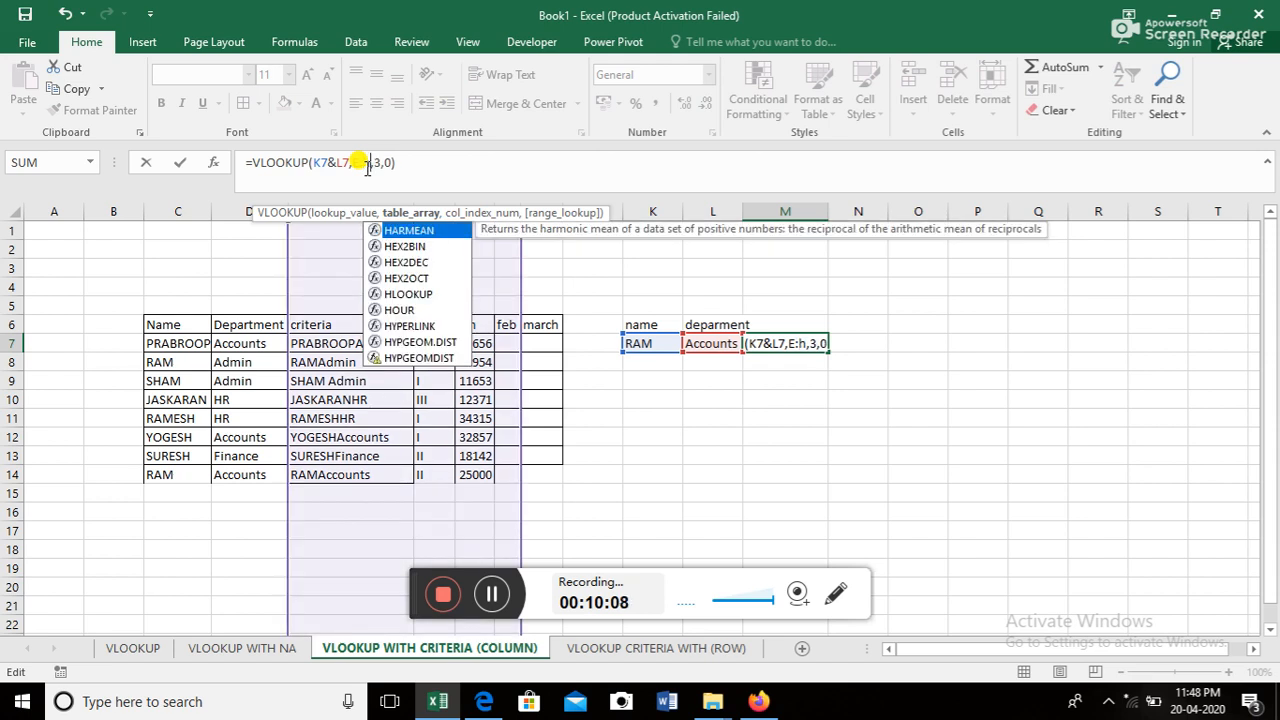
key("BackSpace")
type("k")
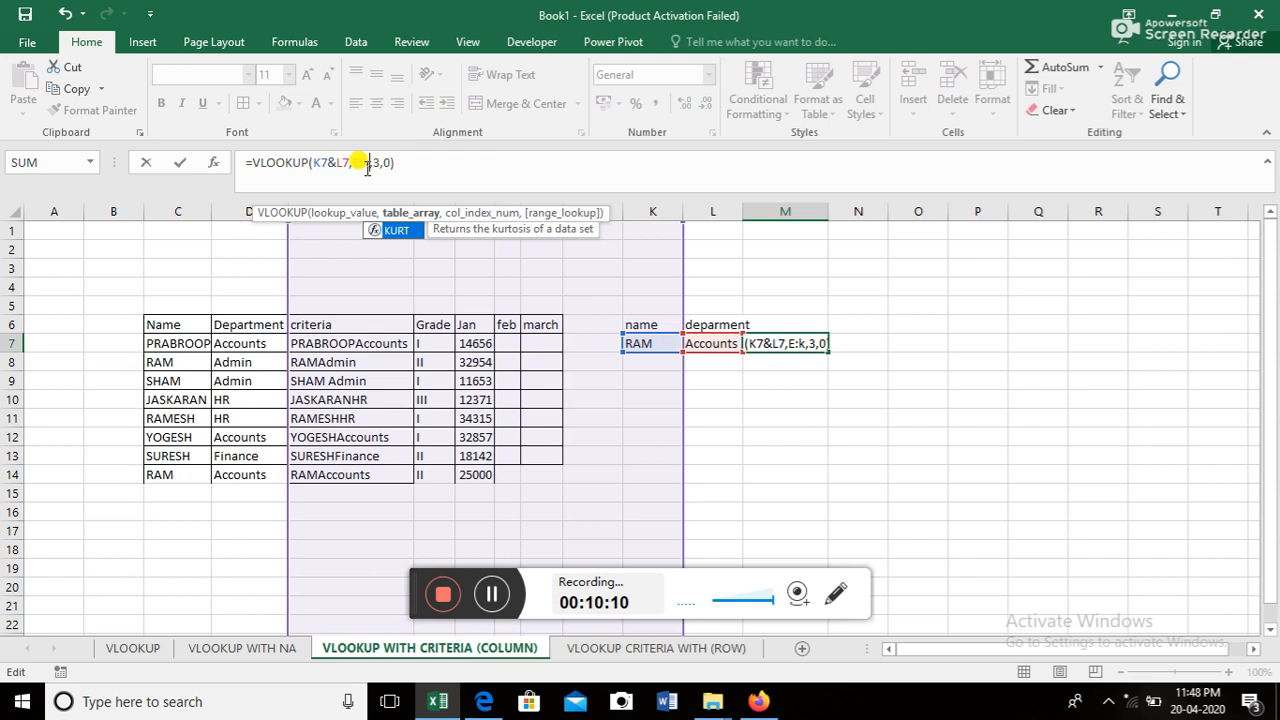
key("Return")
key("Up")
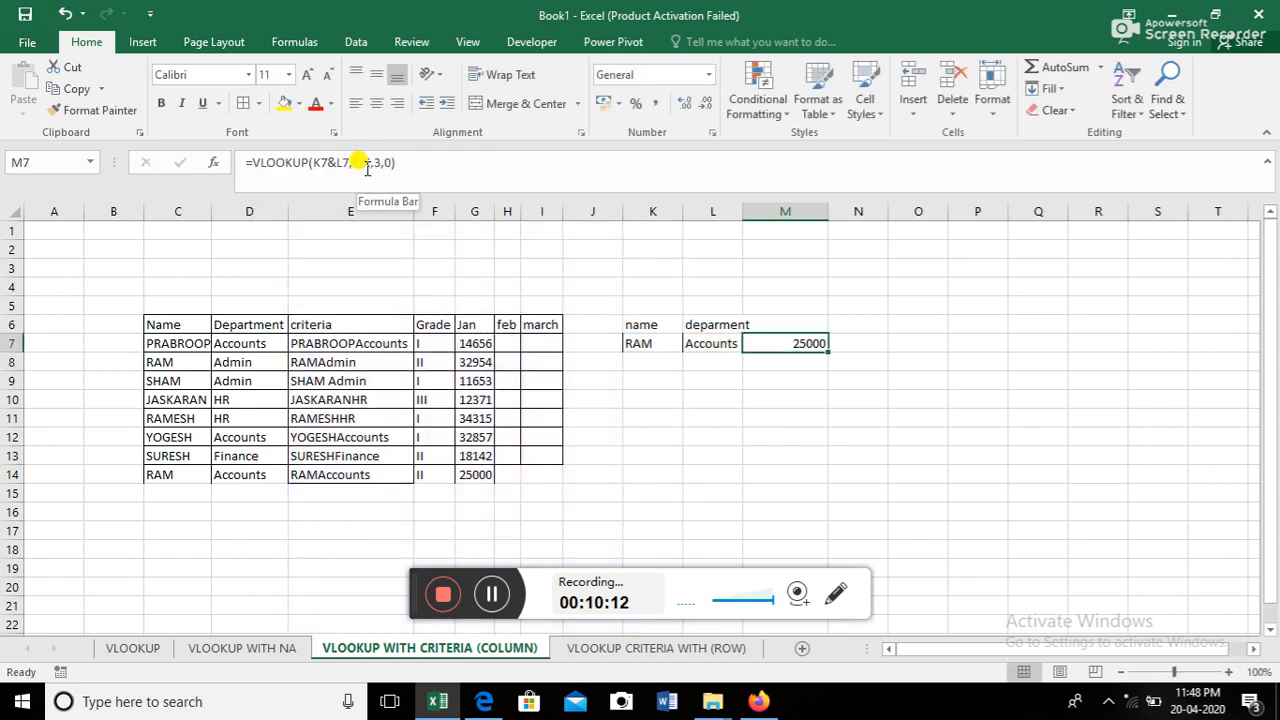
- Review the column index argument of the VLOOKUP formula in M7 without changing it
left_click(376, 163)
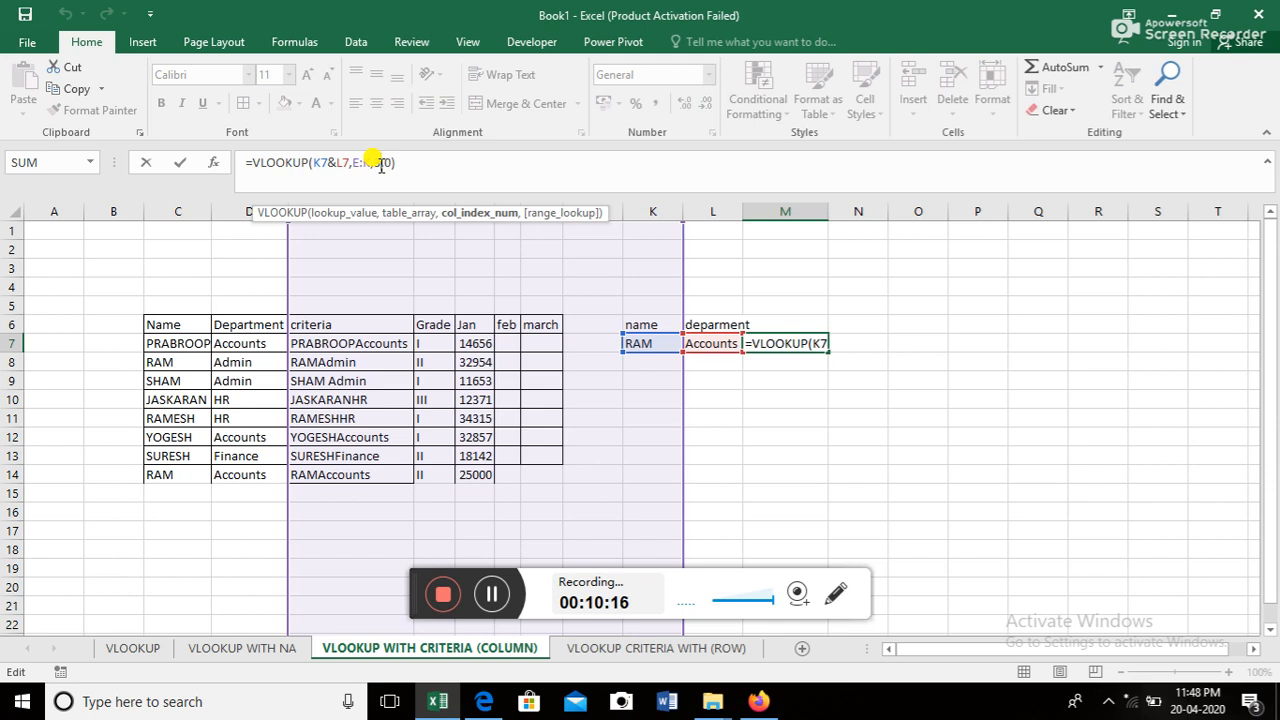
key("Return")
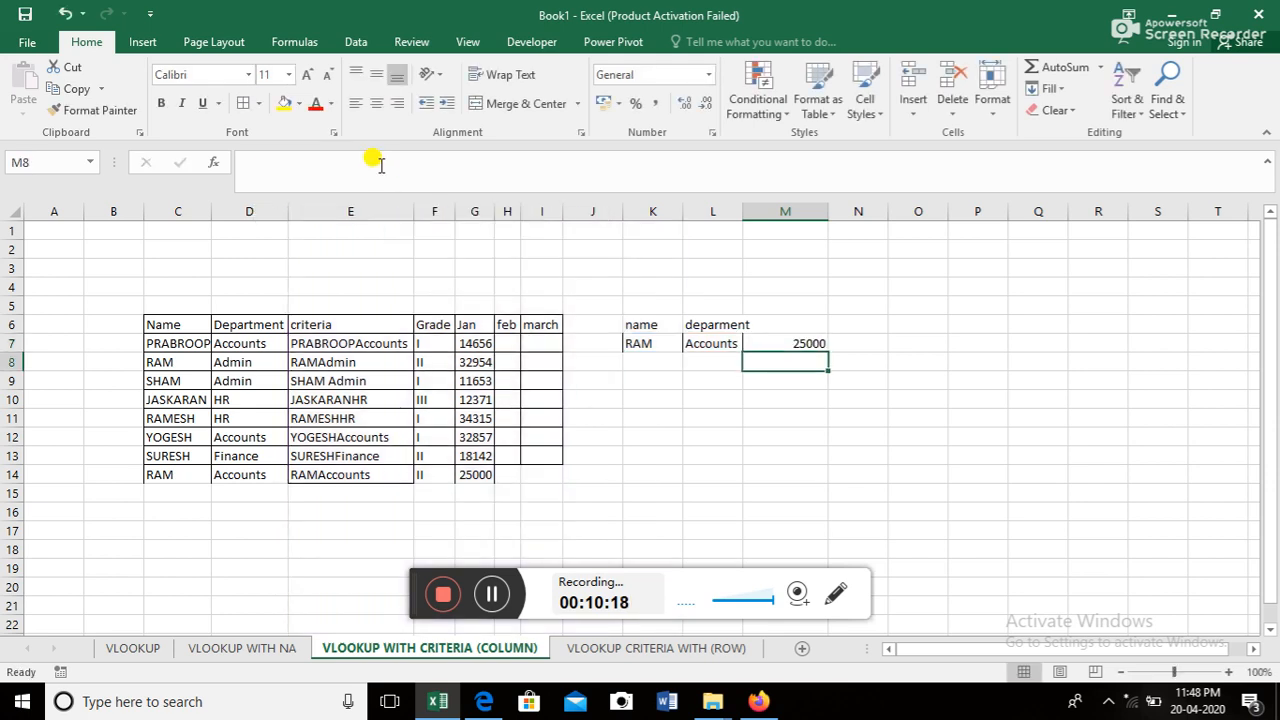
key("Up")
key("Left")
key("Right")
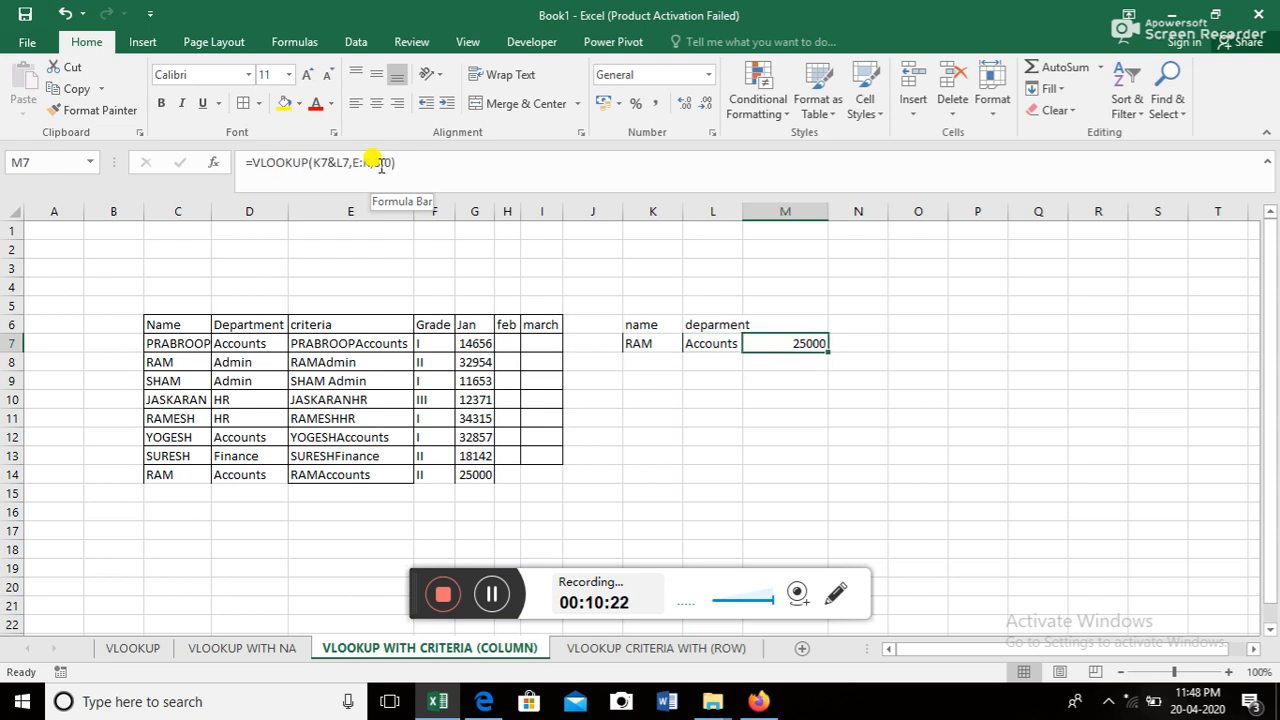
key("Down")
key("Down")
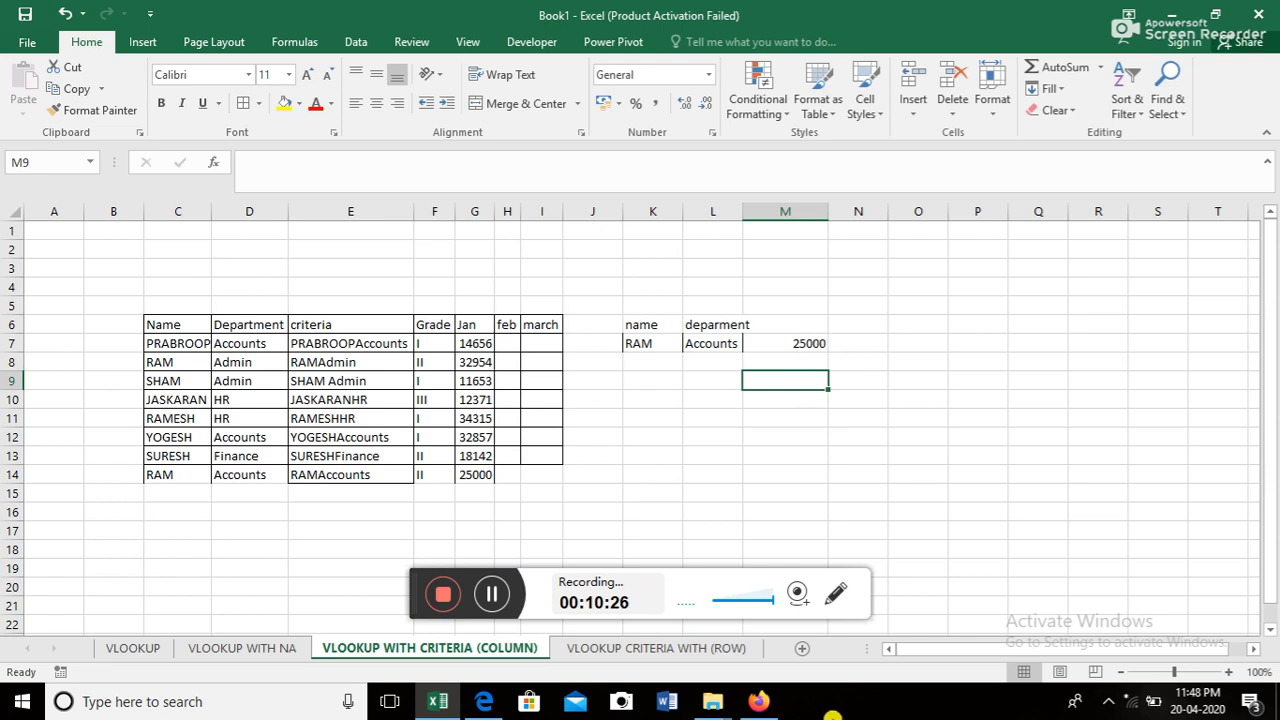
- On the VLOOKUP CRITERIA WITH (ROW) sheet, clear the Jan salaries in I8:I15
left_click(617, 652)
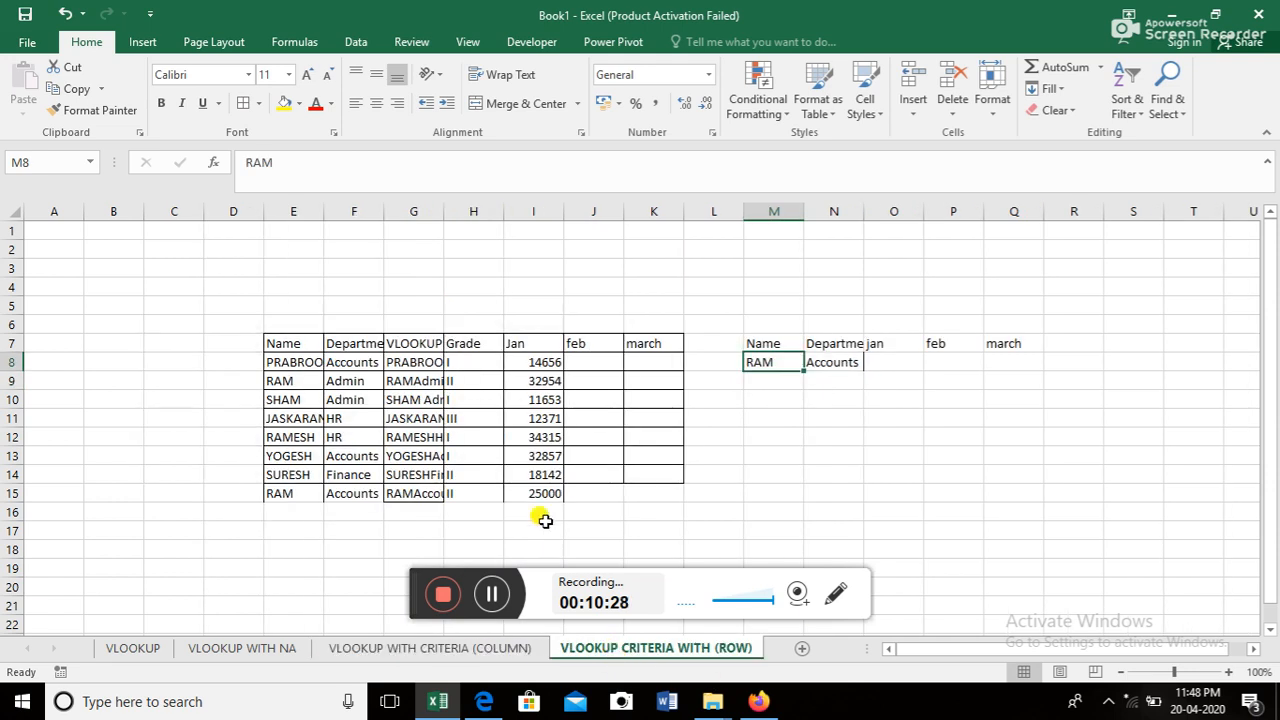
left_click(538, 362)
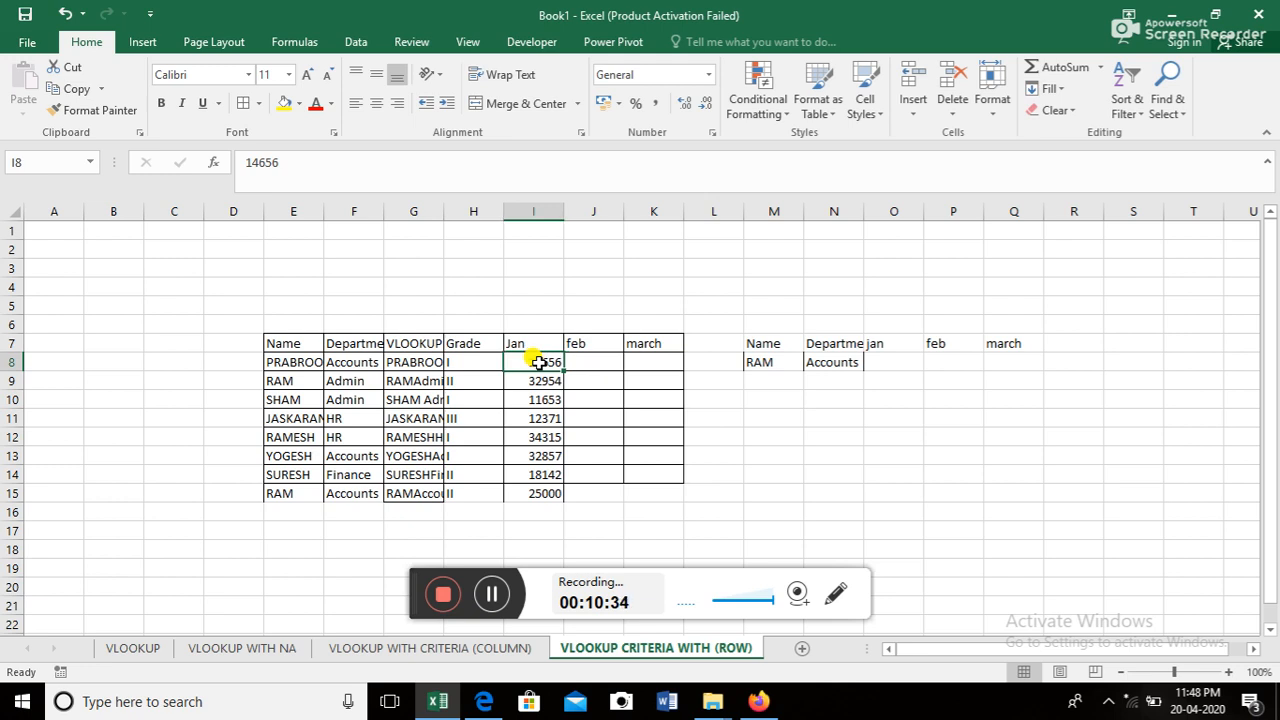
type("=")
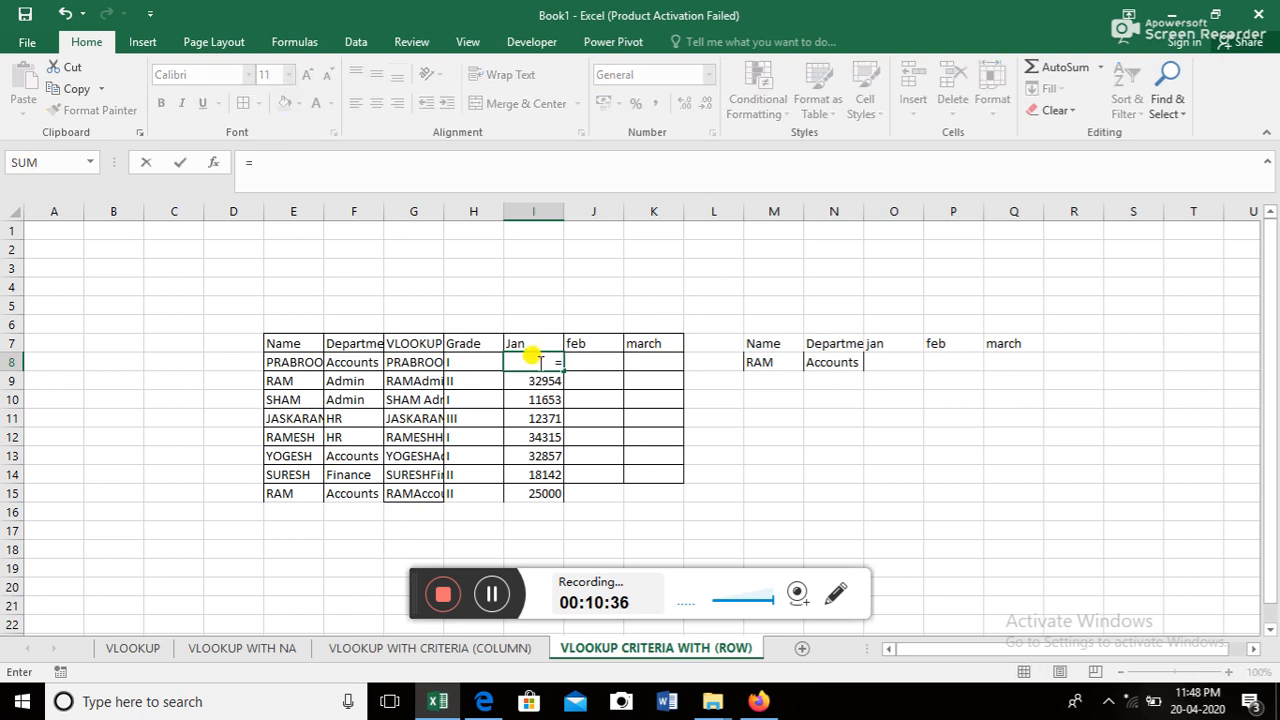
key("Escape")
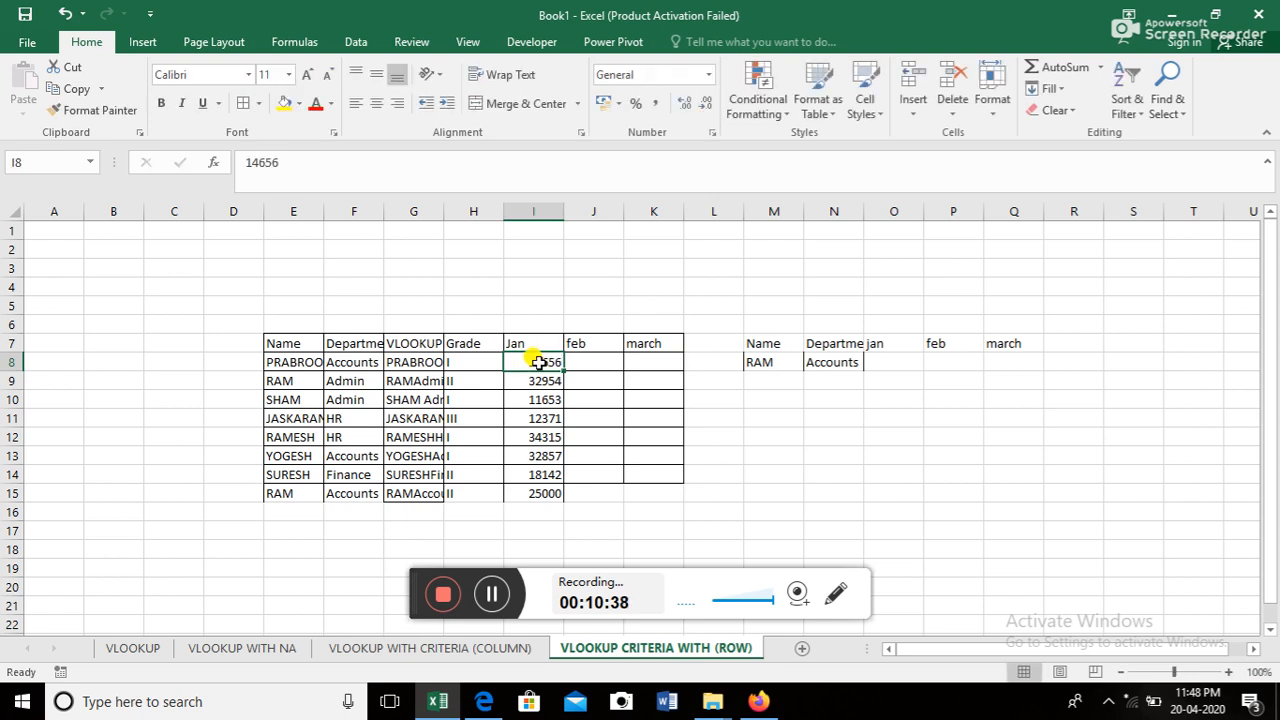
key("shift+Down")
key("shift+Down")
key("shift+Down")
key("shift+Down")
key("shift+Down")
key("shift+Down")
key("shift+Down")
key("Delete")
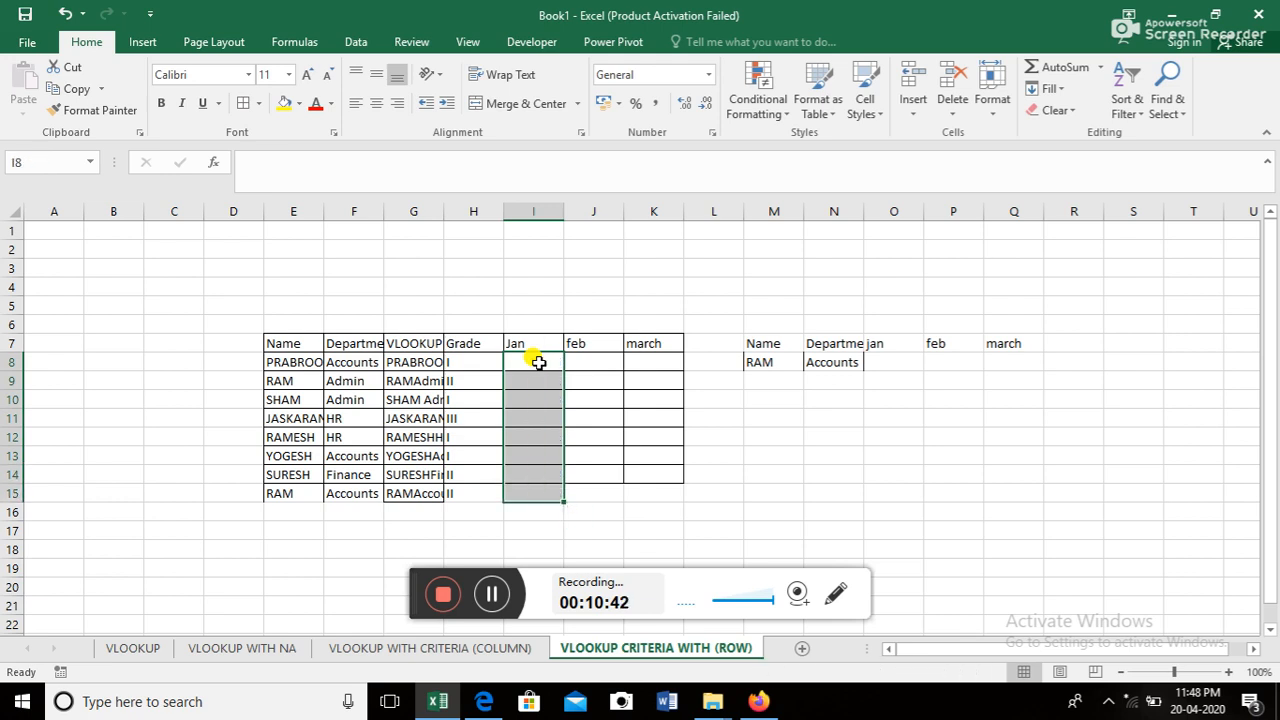
- Try to fill the Jan to march range I8:K15 with =RANDBETWEEN(10000,35000)
key("Up")
key("Down")
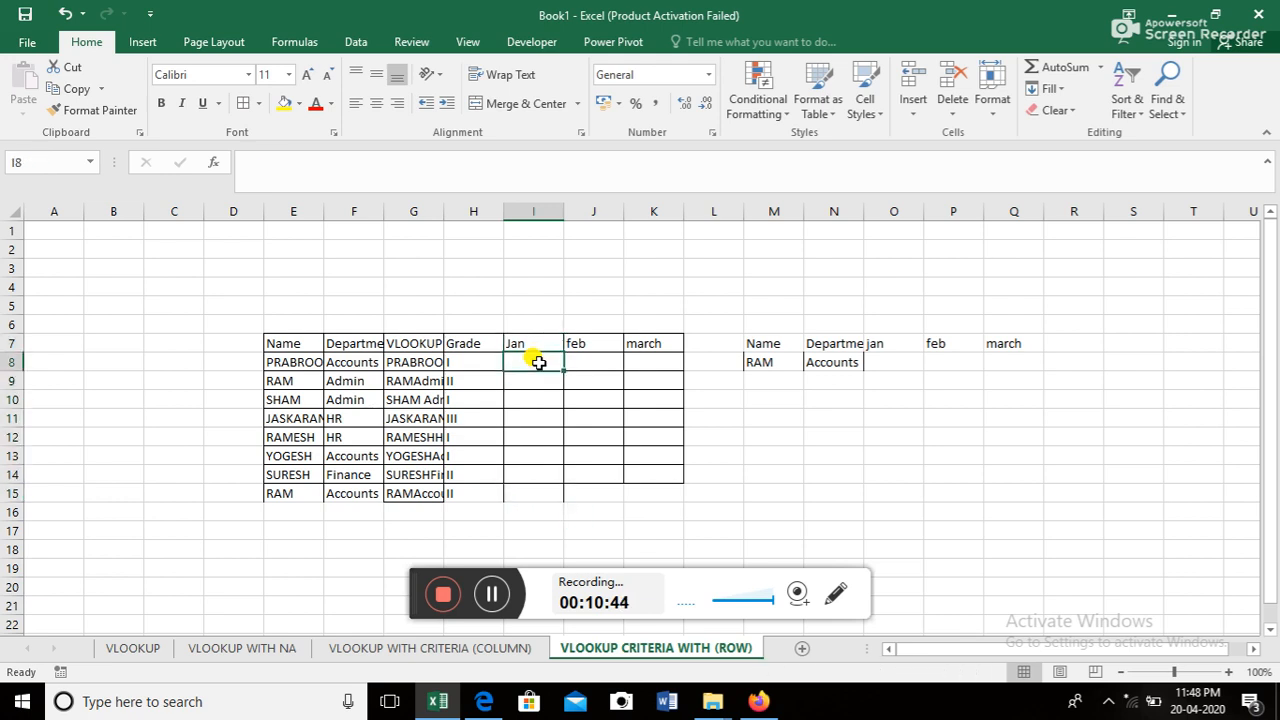
key("shift+Right")
key("shift+Right")
key("shift+Down")
key("shift+Down")
key("shift+Down")
key("shift+Down")
key("shift+Down")
key("shift+Down")
key("shift+Down")
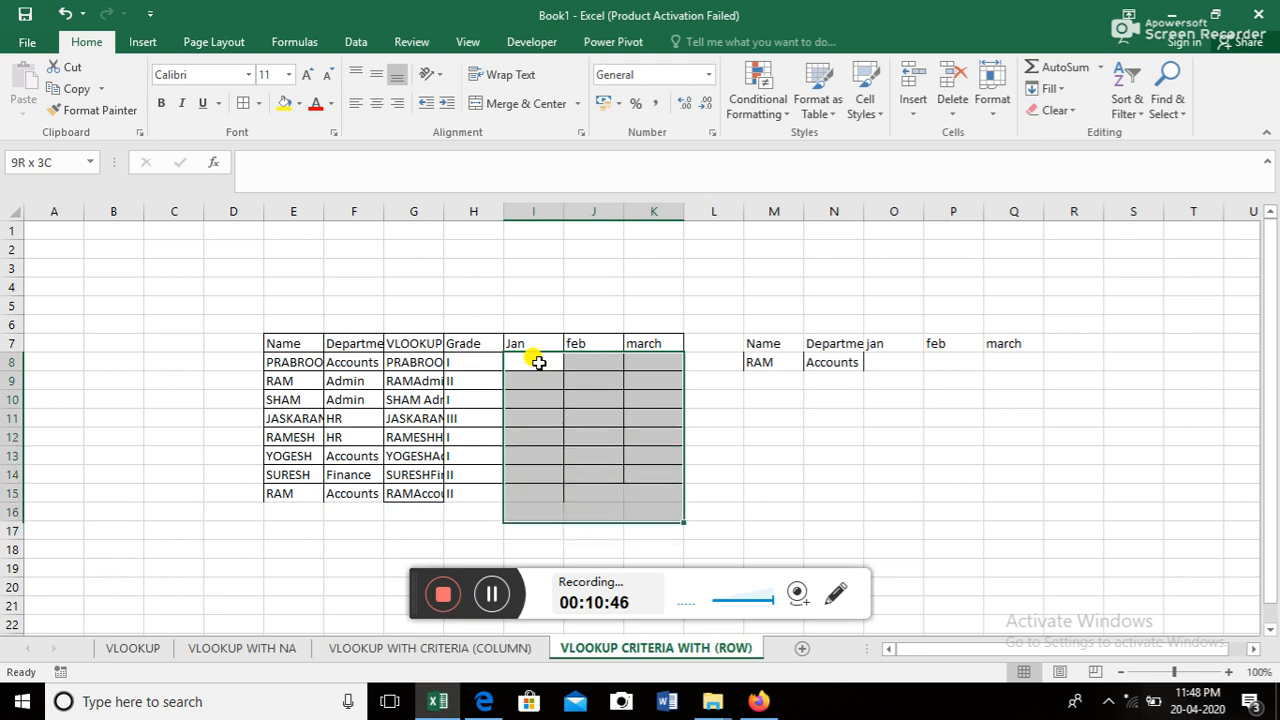
type("=ra")
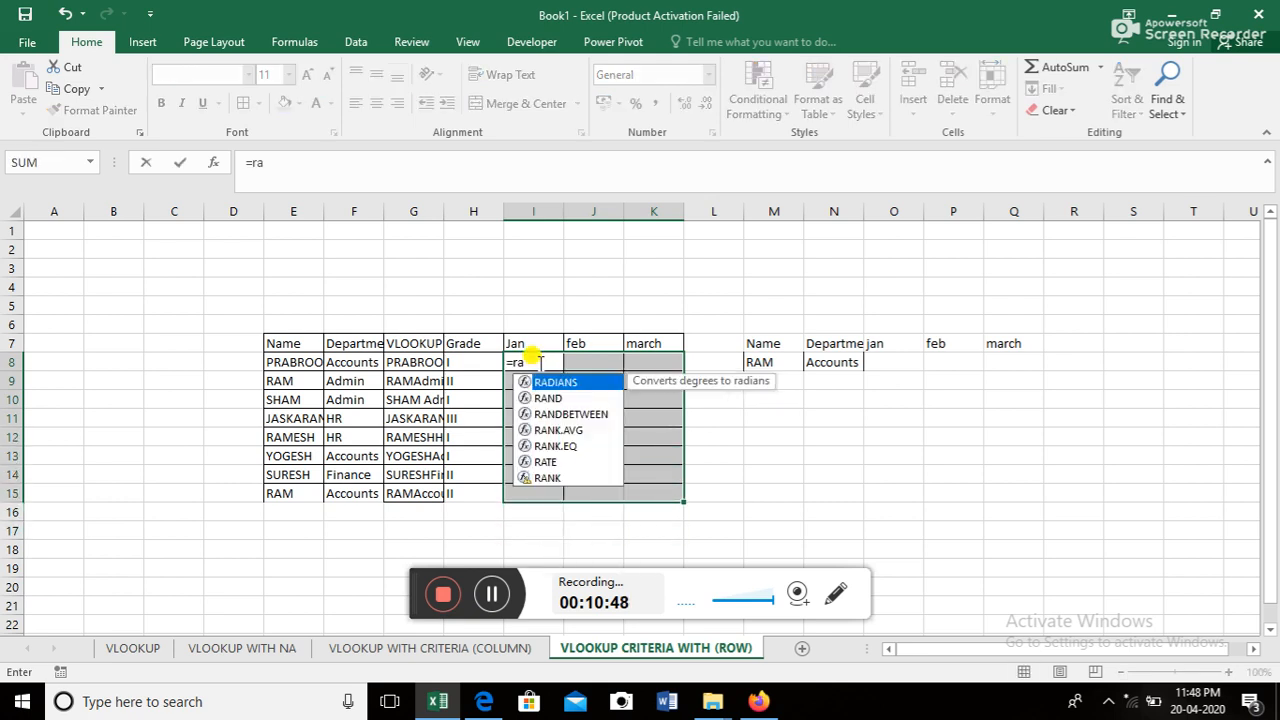
key("Down")
key("Down")
key("Tab")
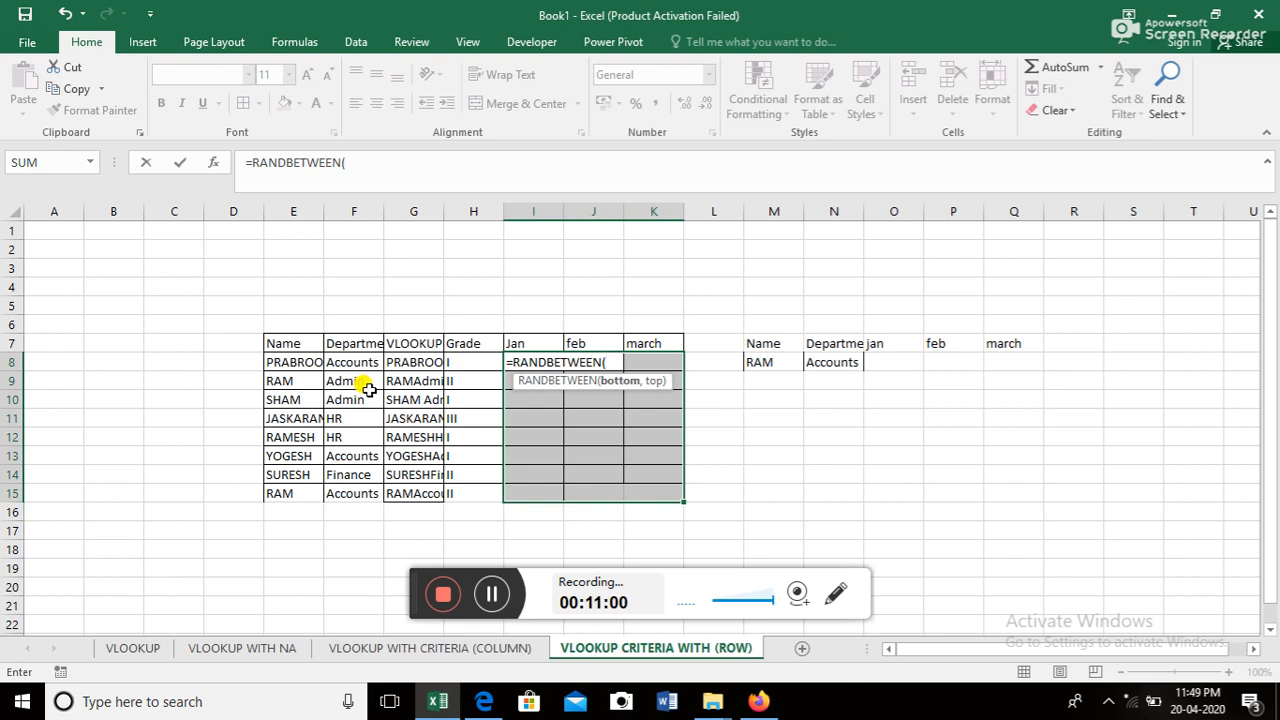
type("1000")
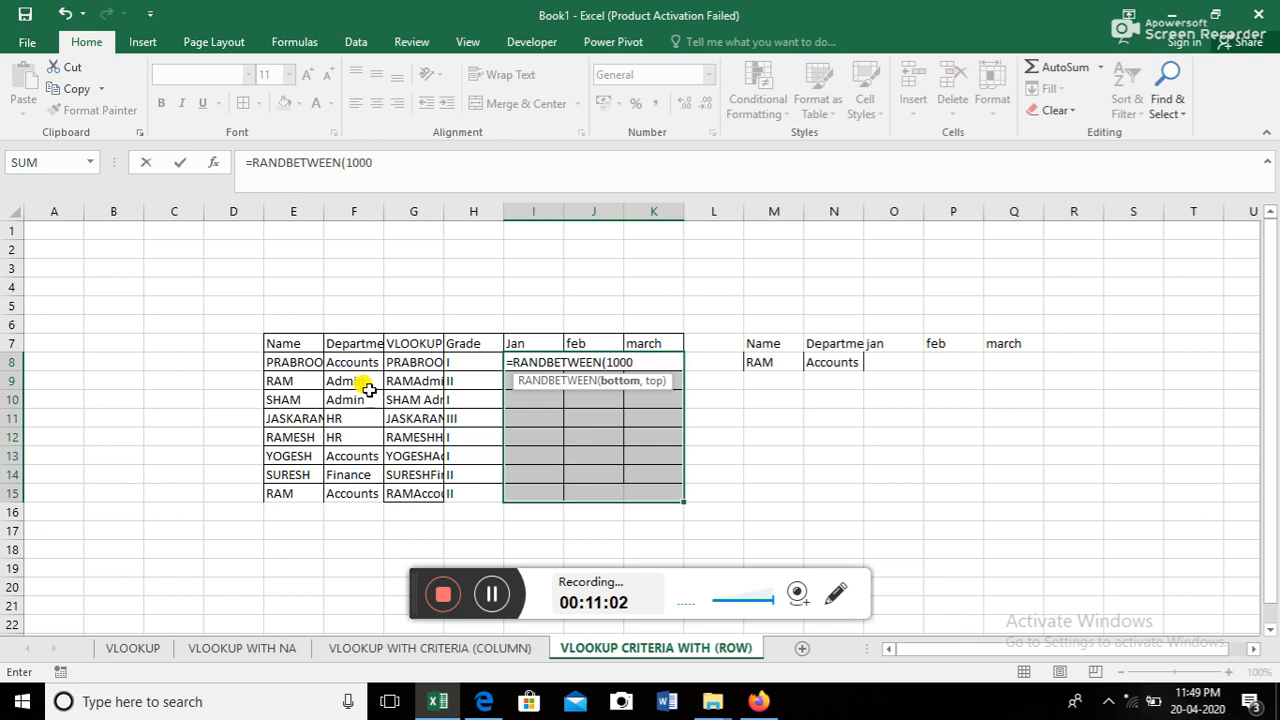
type("0,350000")
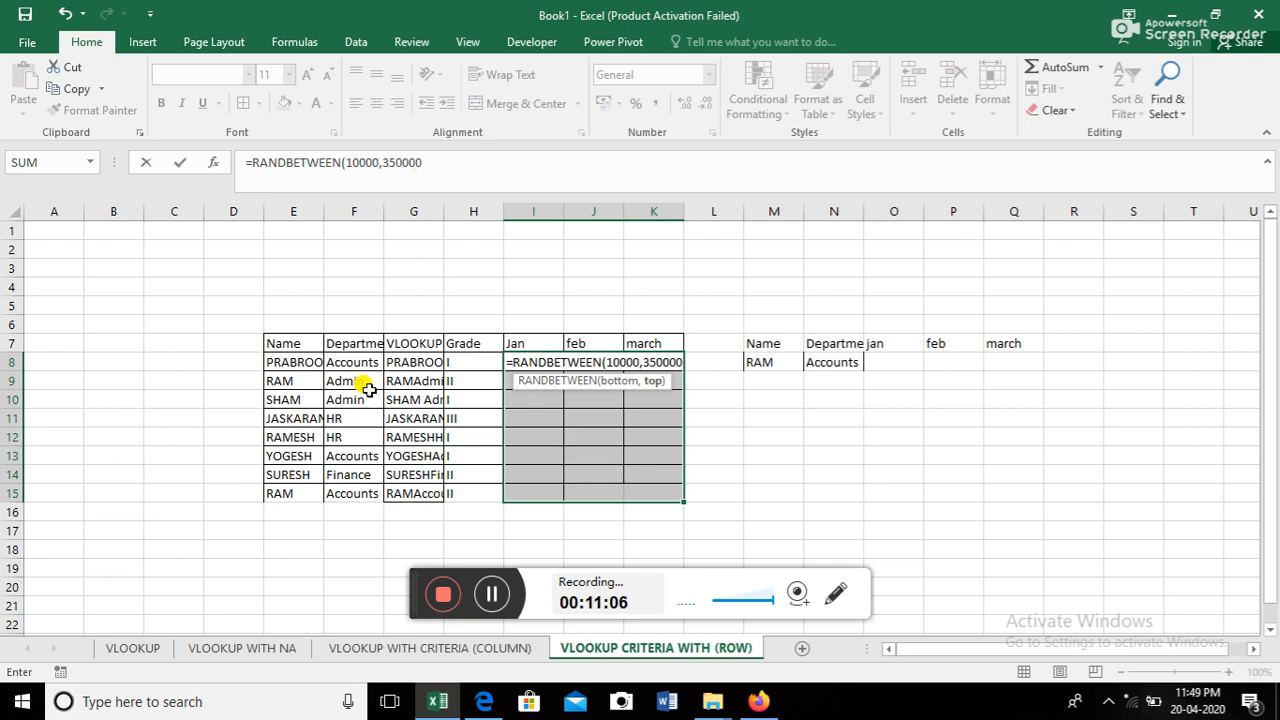
key("BackSpace")
key("Return")
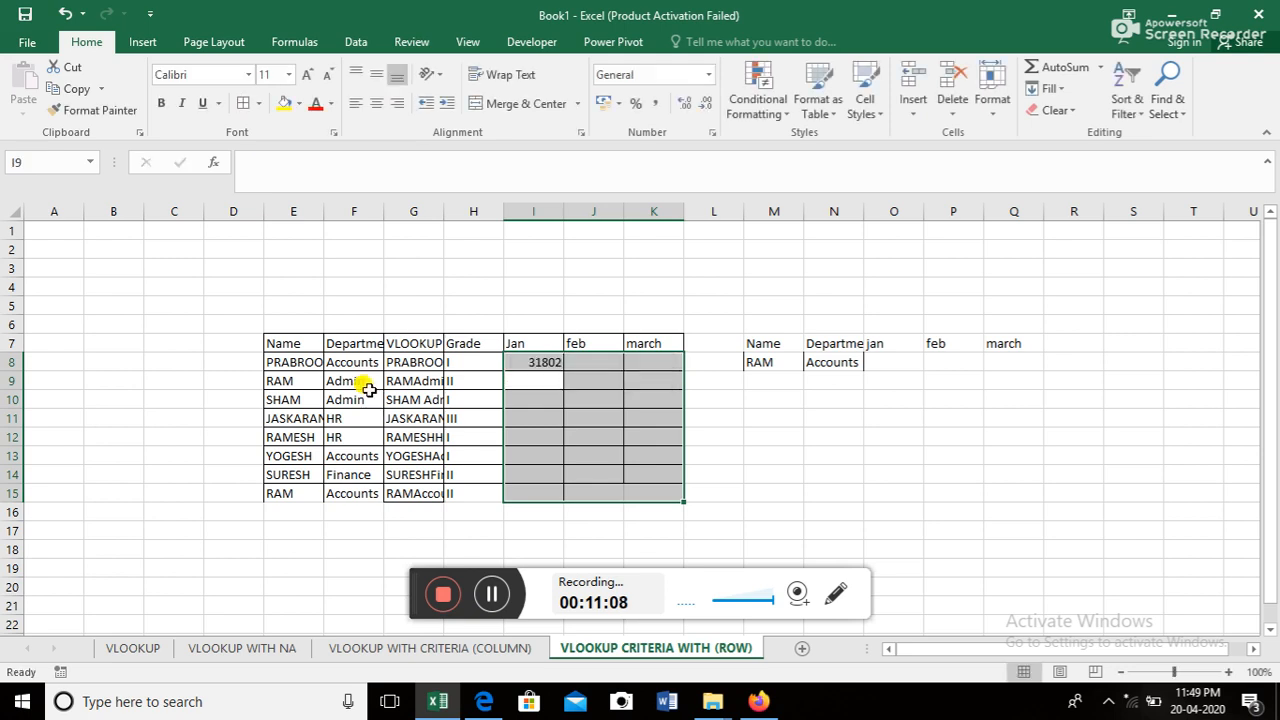
key("Up")
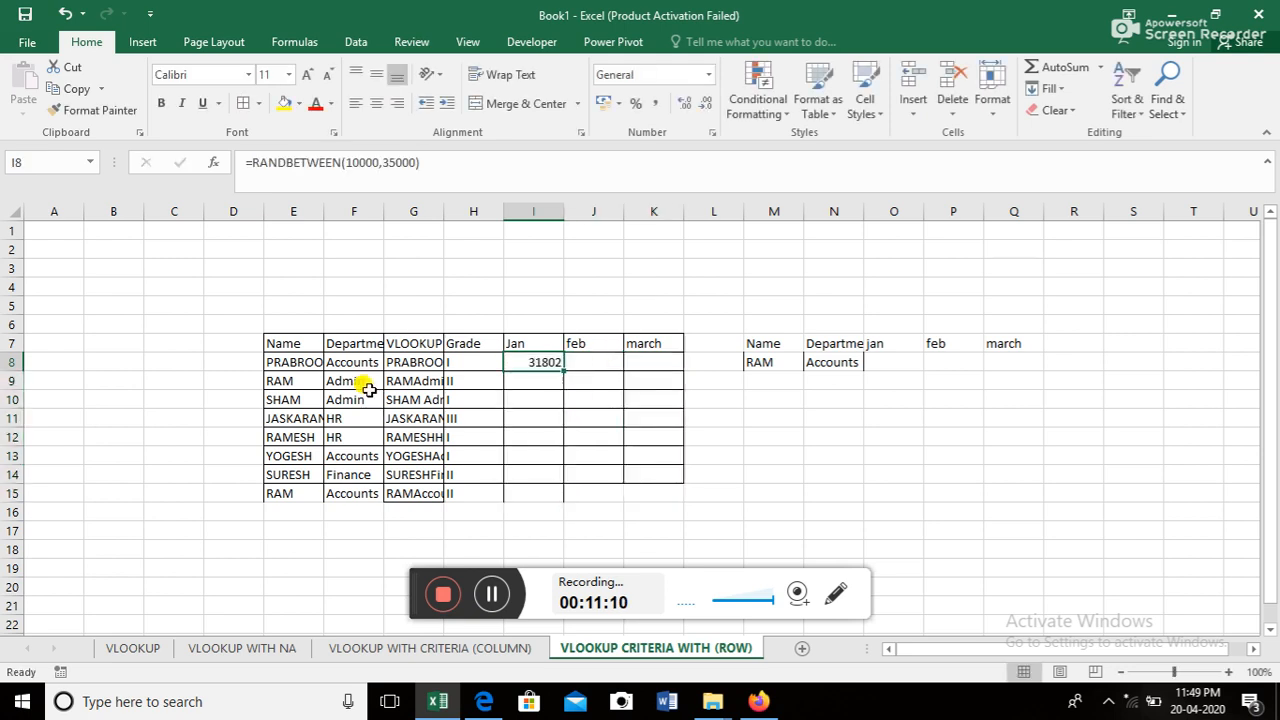
- Fill every cell of I8:K15 at once with the formula =RANDBETWEEN(10000,35000)
key("shift+Right")
key("shift+Down")
key("shift+Down")
key("shift+Down")
key("shift+Right")
key("shift+Down")
key("shift+Down")
key("shift+Down")
key("shift+Down")
key("shift+Down")
key("shift+Up")
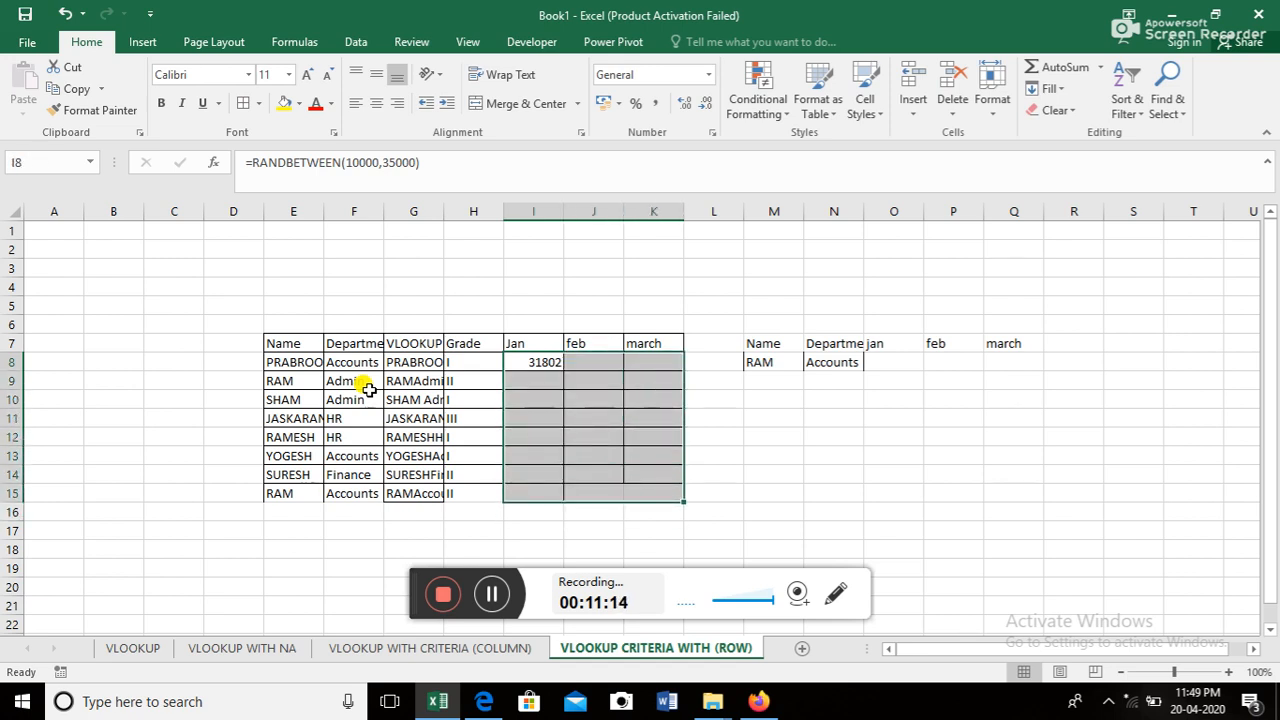
type("=ran")
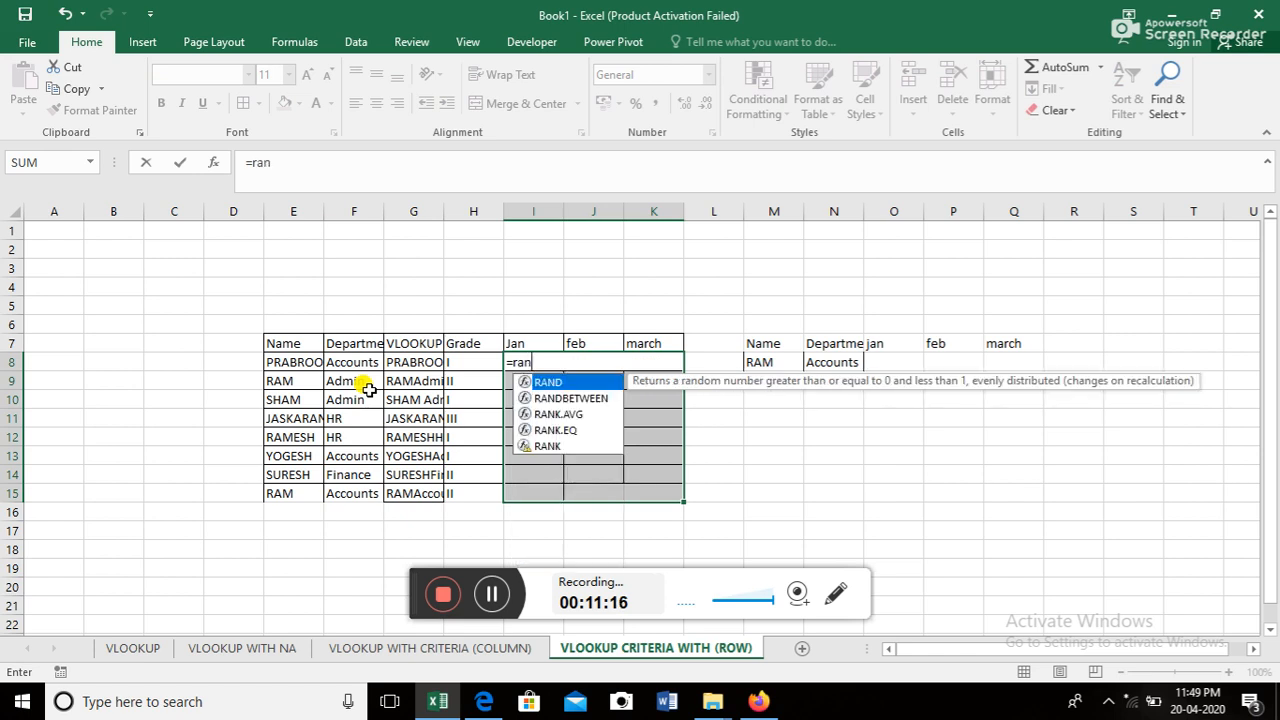
key("Tab")
key("BackSpace")
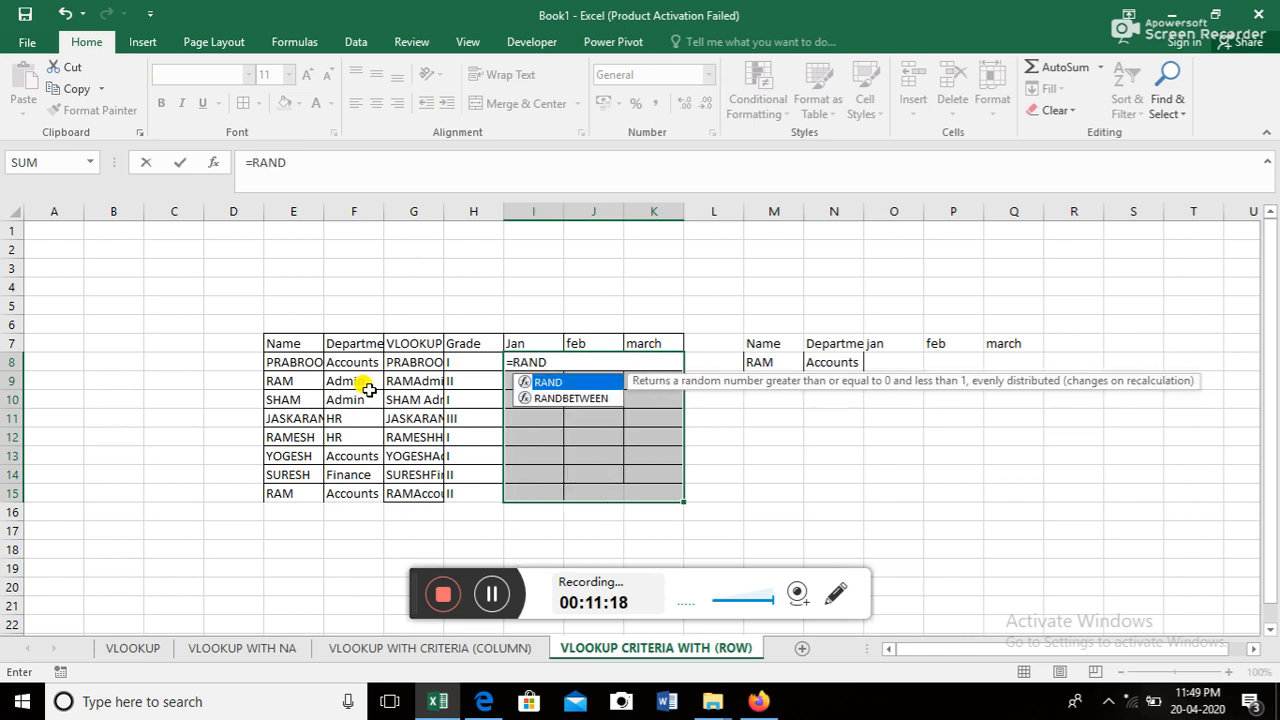
key("Down")
key("Tab")
type("10000")
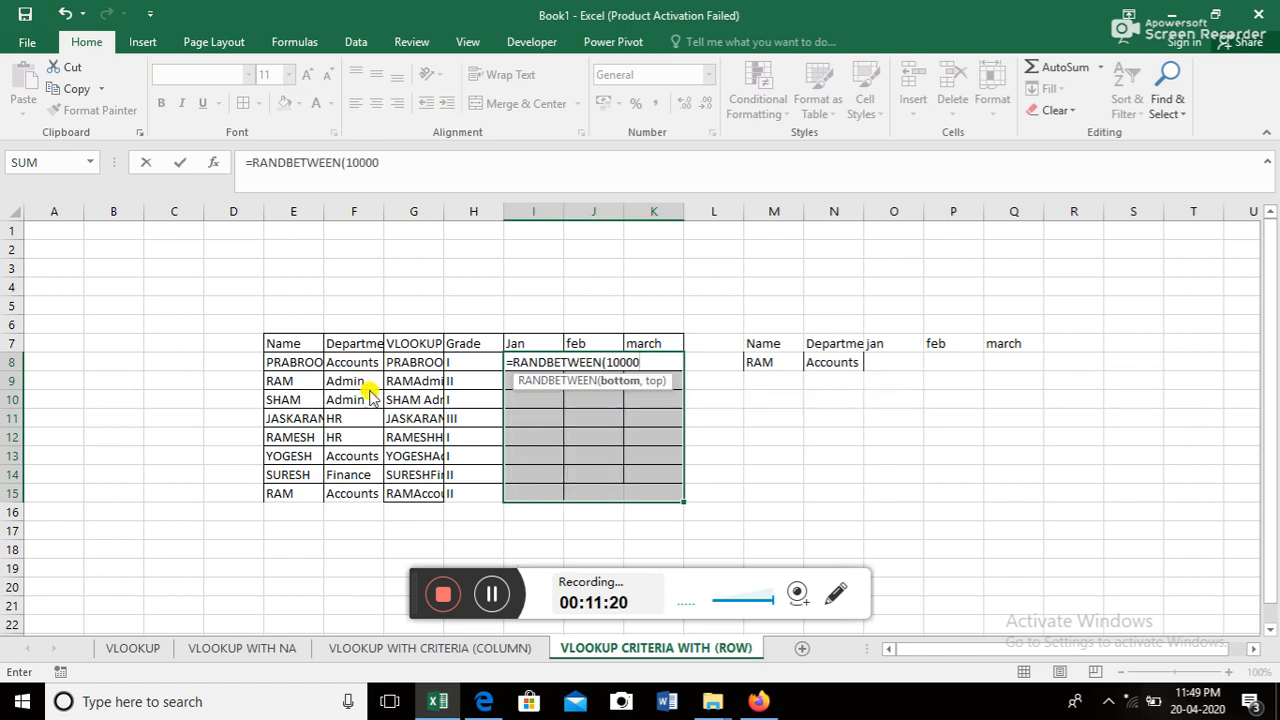
type(",350000")
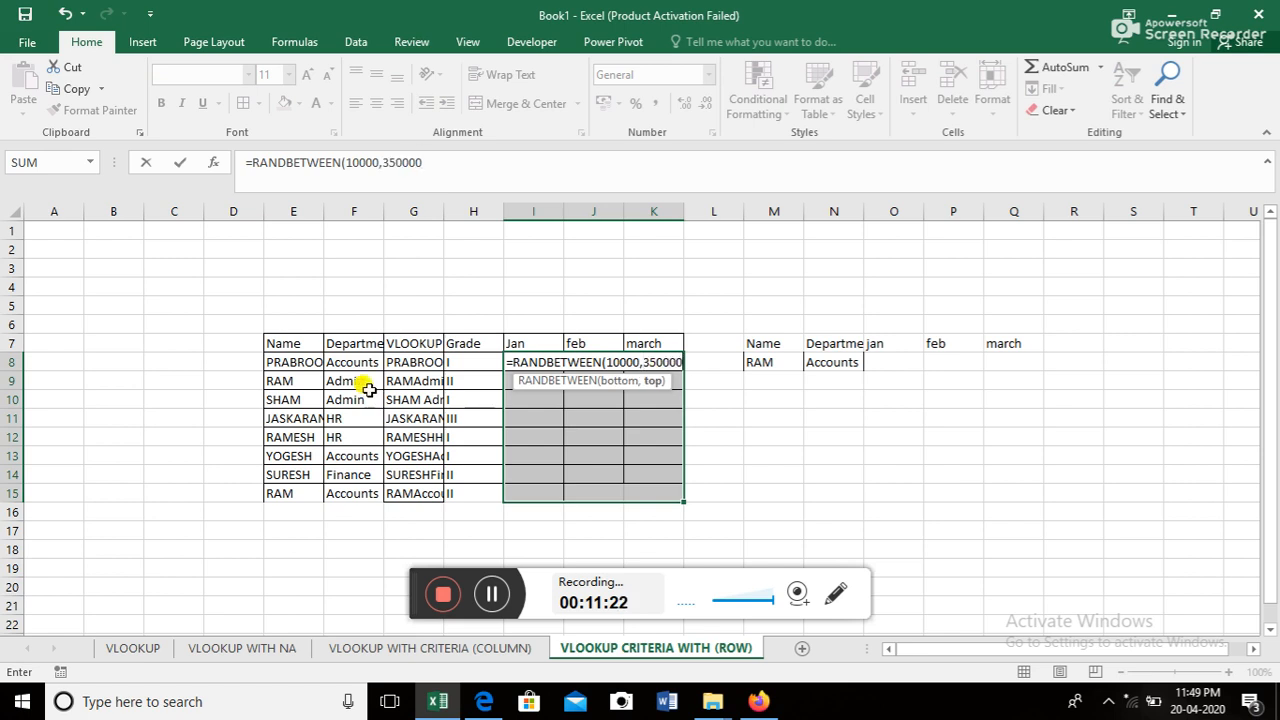
key("BackSpace")
type(")")
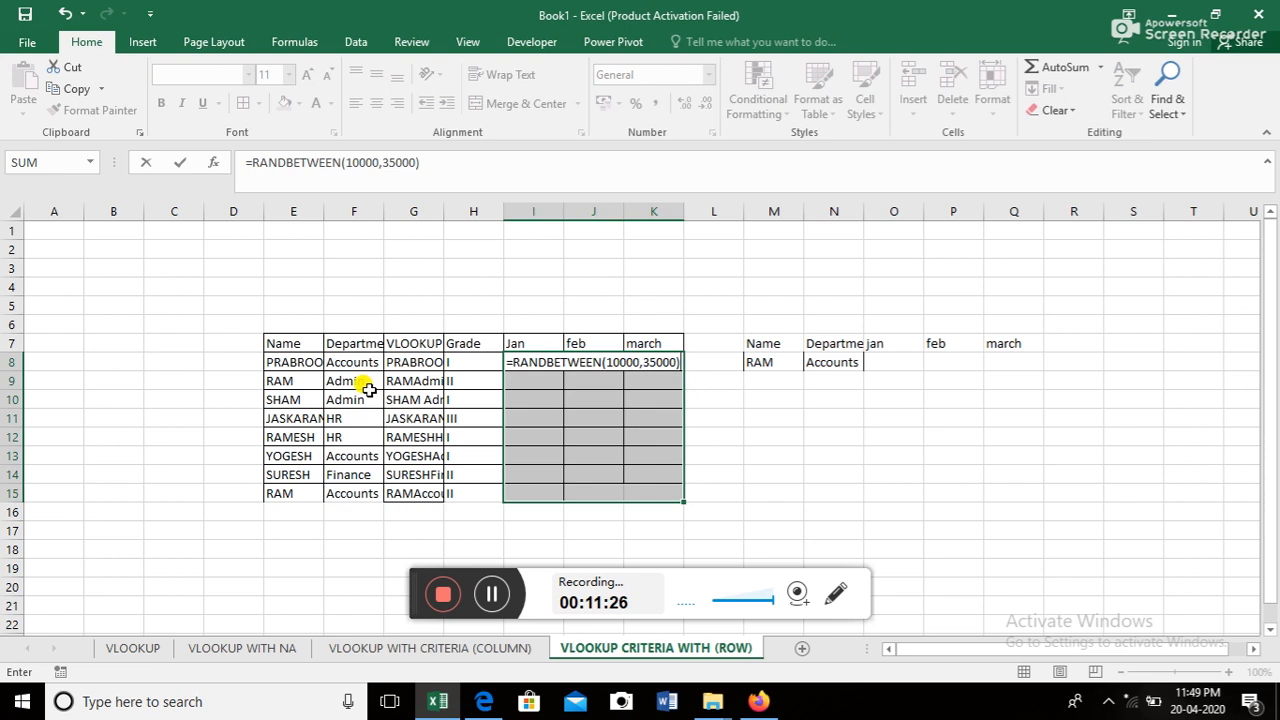
key("ctrl+Return")
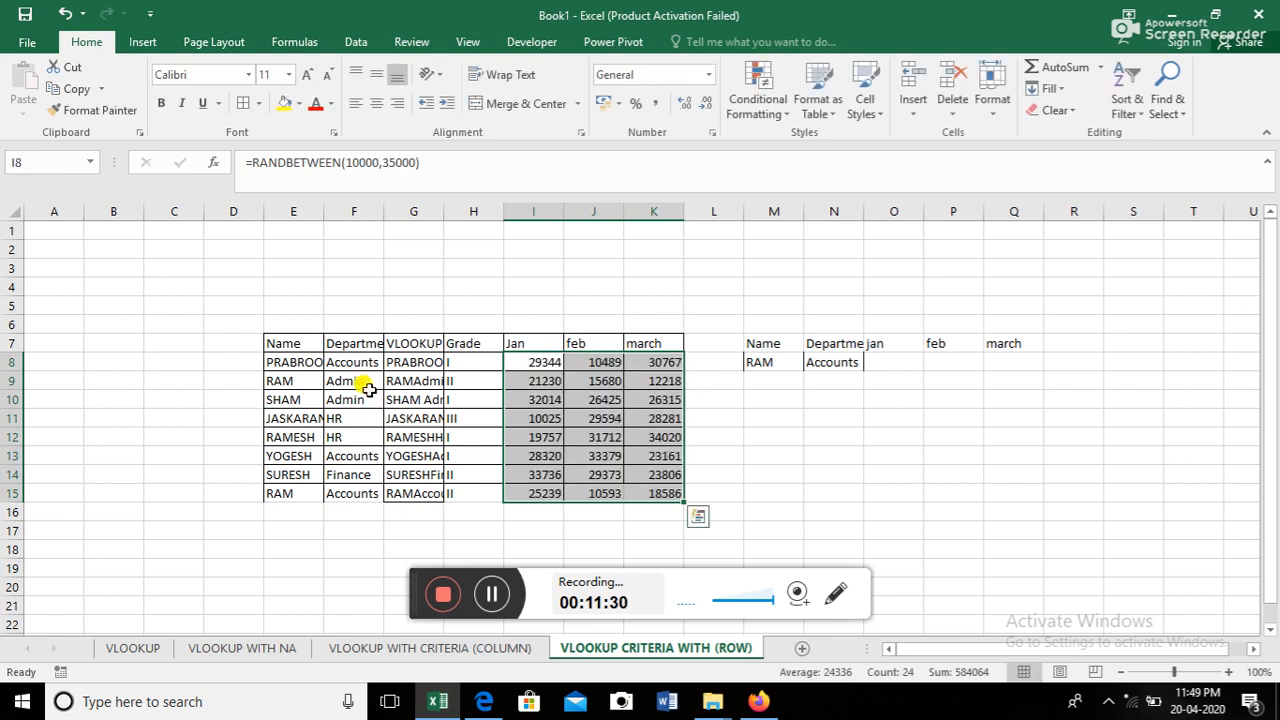
- Enter 5 in I4 to trigger a recalculation of the random salaries, and clear that cell again
key("Down")
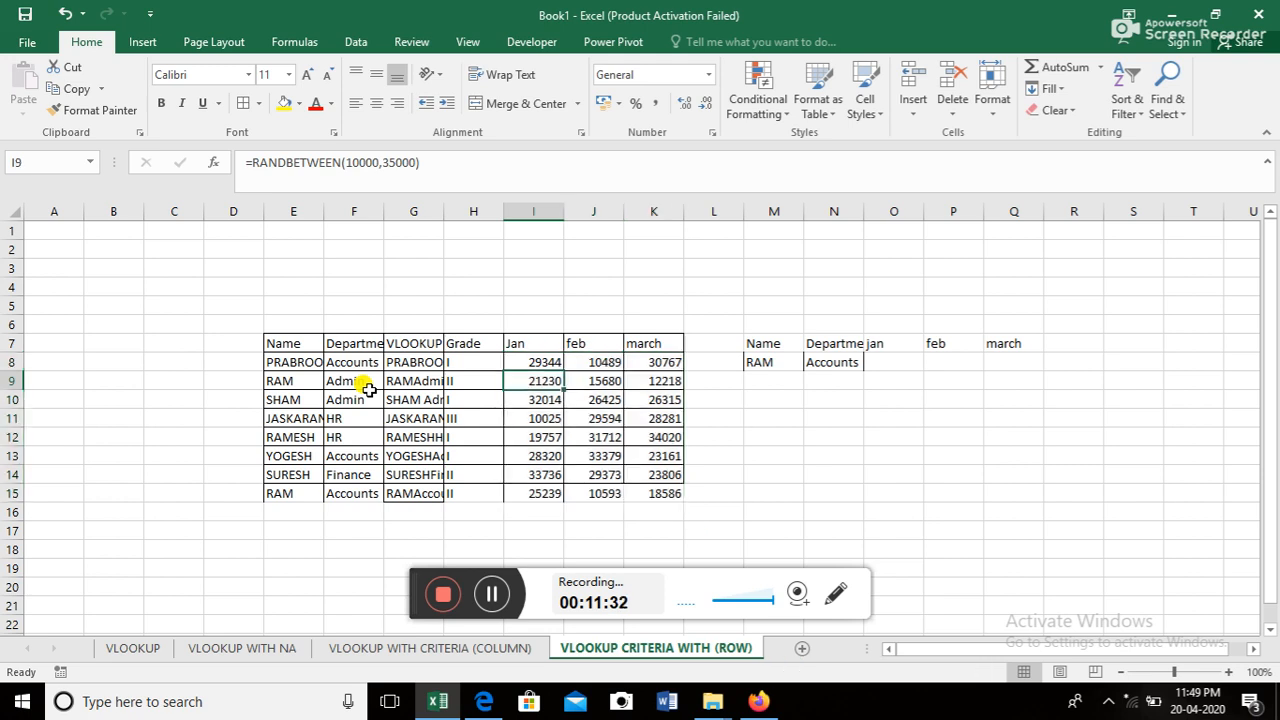
key("Up")
key("Down")
key("Up")
key("Up")
key("Up")
key("Up")
key("Up")
type("5")
key("Return")
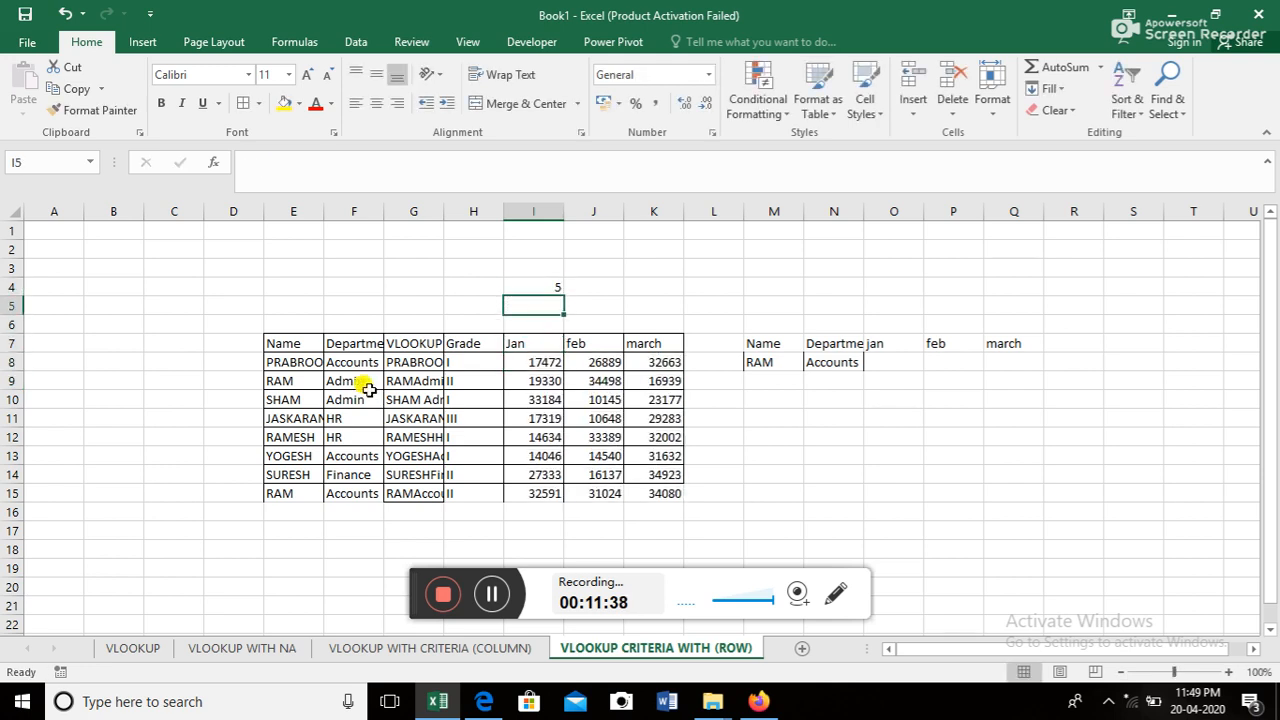
key("Up")
key("Delete")
- Replace the random-number formulas in I8:K15 with their static values using Paste Special Values
key("Down")
key("Down")
key("Down")
key("Down")
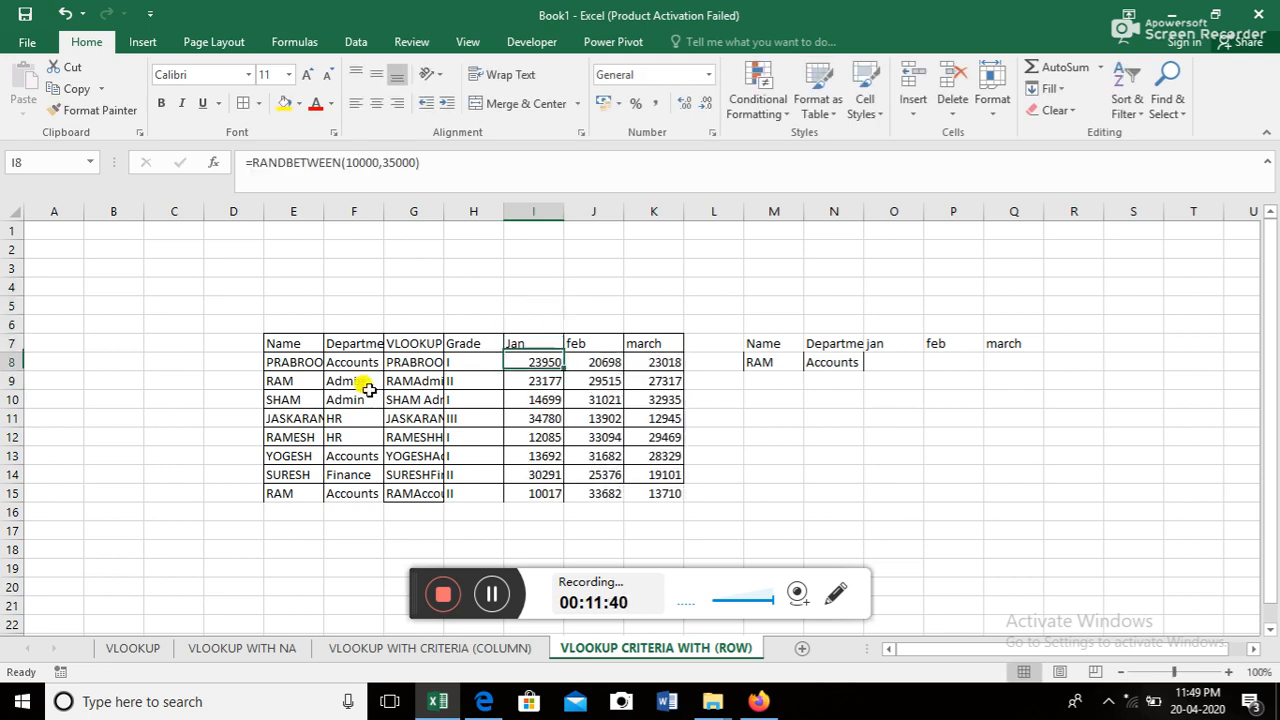
key("ctrl+shift+Right")
key("ctrl+shift+Down")
key("ctrl+c")
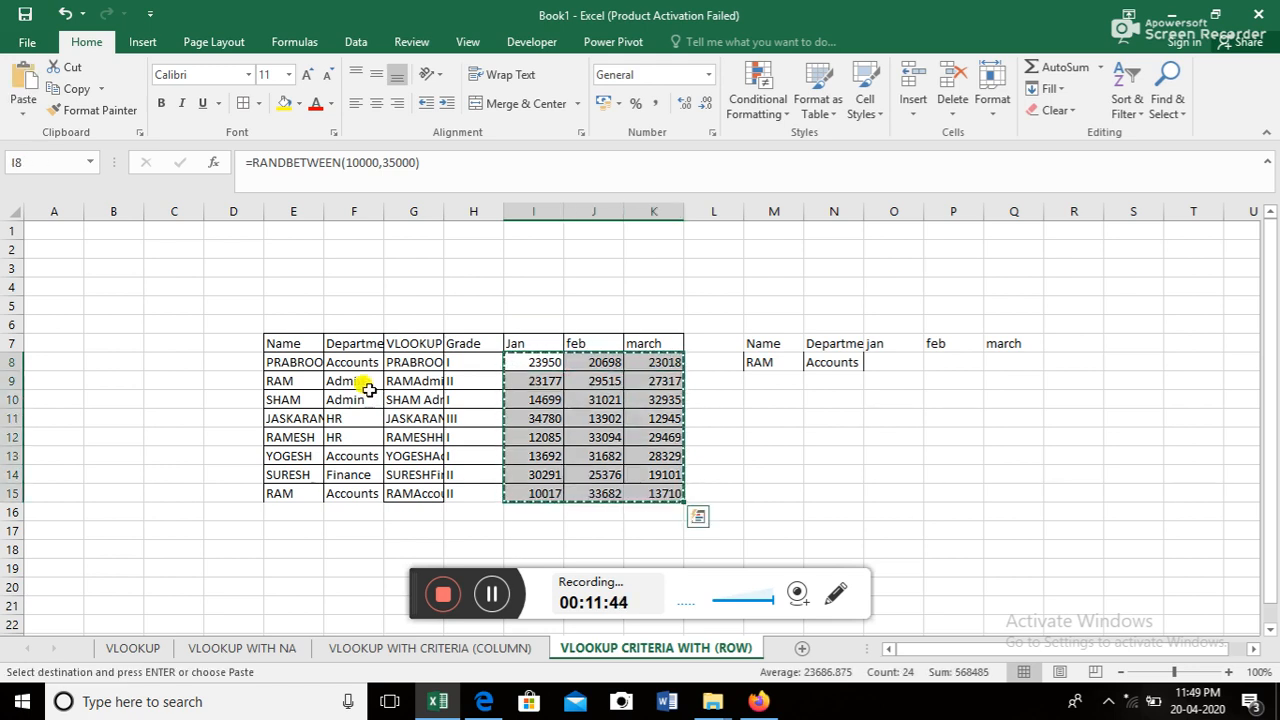
key("ctrl+alt+v")
key("v")
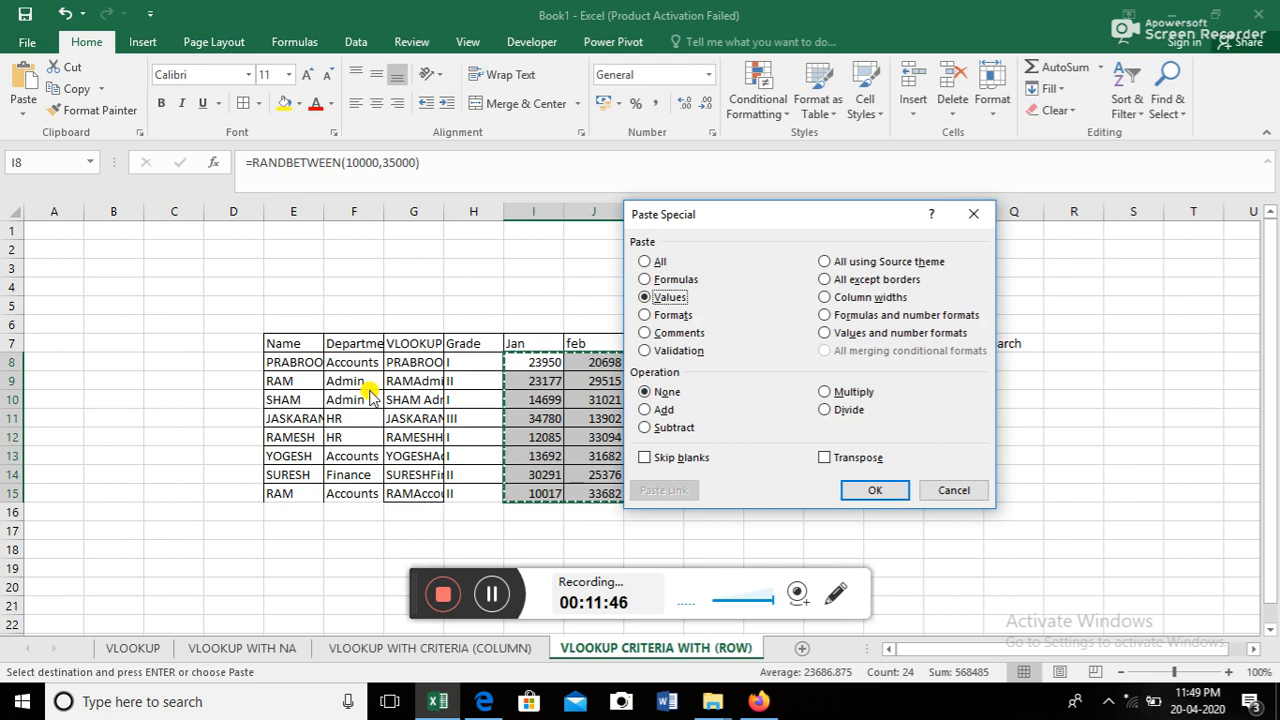
key("Return")
key("Down")
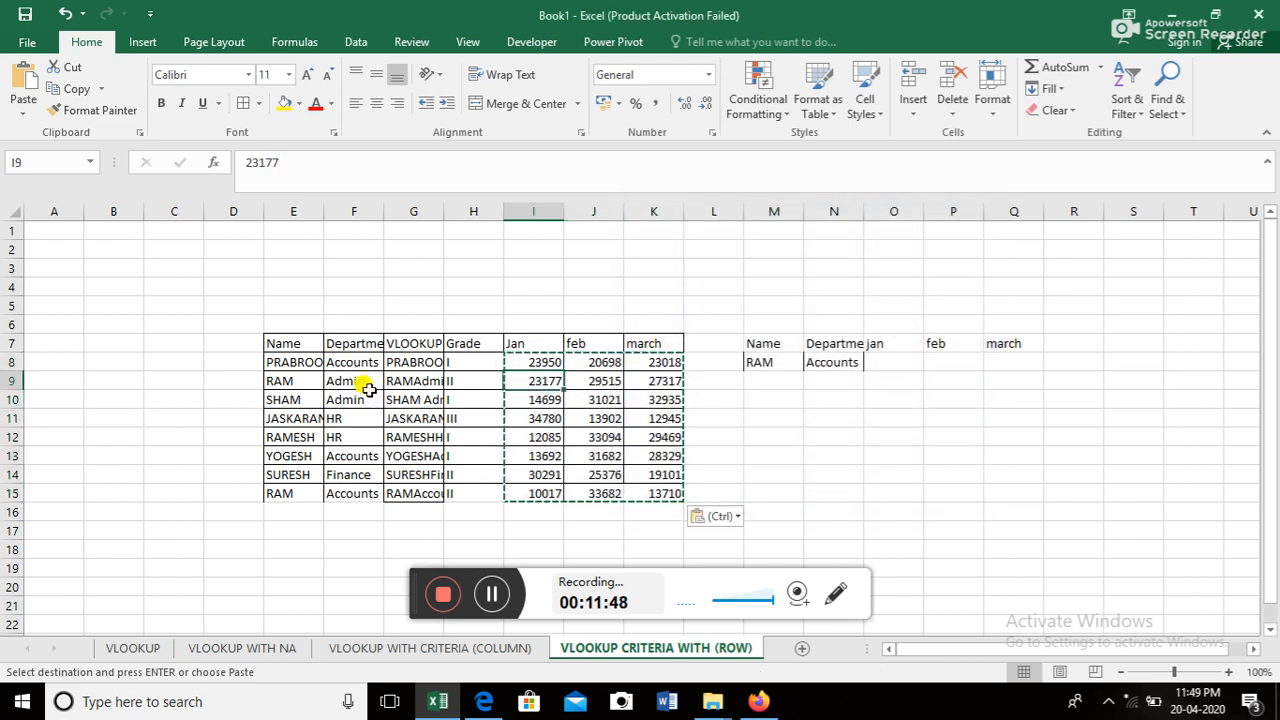
key("Escape")
- Start a VLOOKUP formula in O8 under the jan heading of the lookup table
key("Right")
key("Right")
key("Right")
key("Right")
key("Right")
key("Up")
key("Right")
type("=vlo")
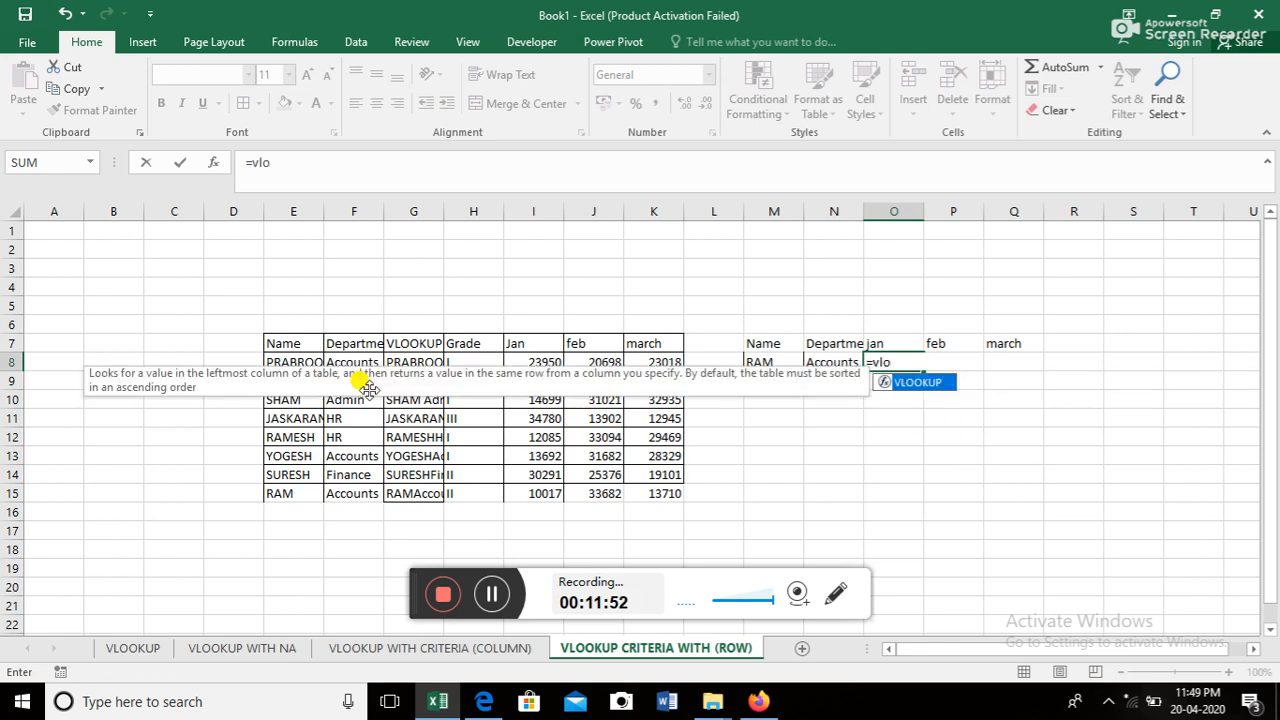
key("Tab")
key("Left")
key("Left")
key("Left")
key("Left")
key("Left")
key("Left")
key("Left")
key("Left")
key("Left")
key("Left")
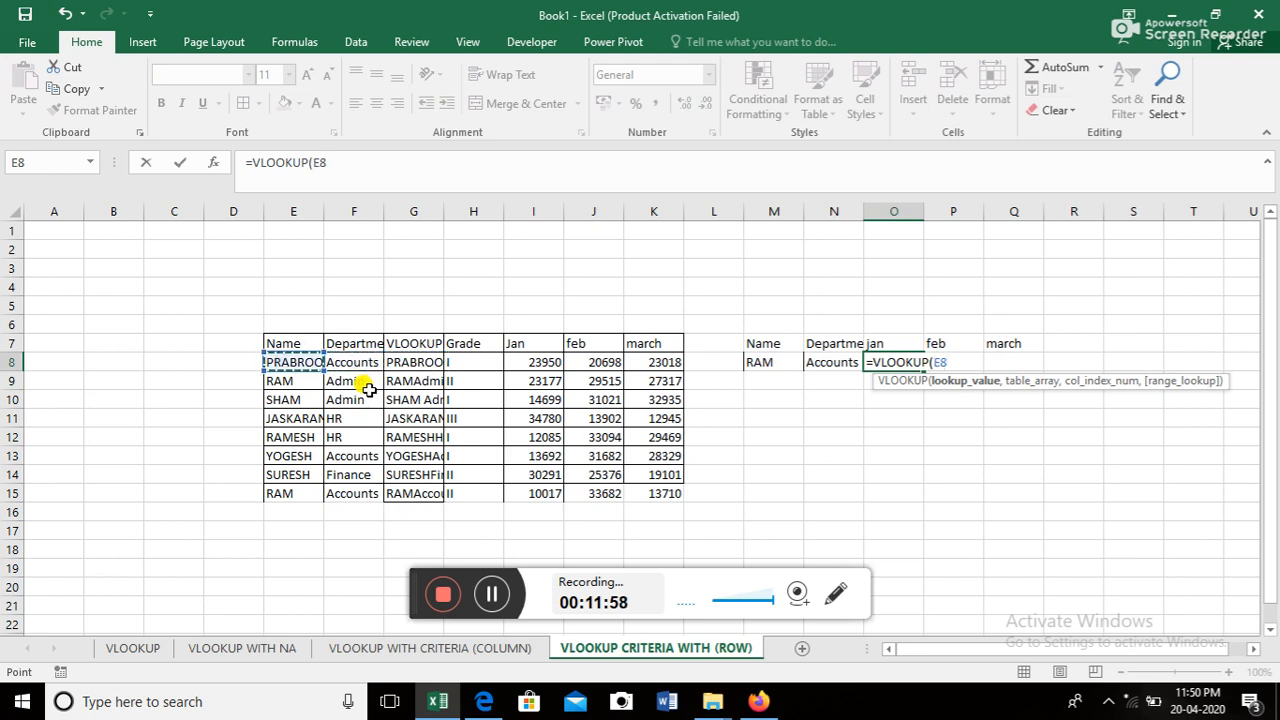
key("ctrl+space")
key("shift+Right")
key("shift+Right")
key("shift+Right")
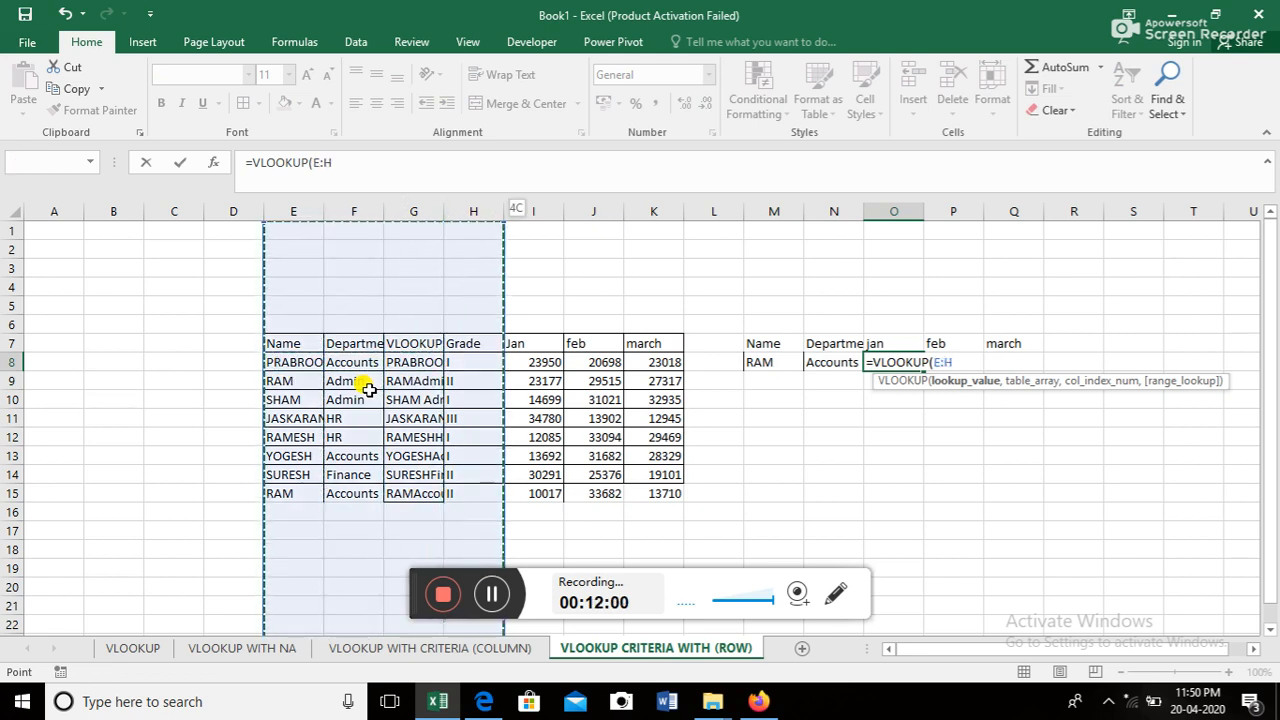
key("shift+Right")
key("shift+Right")
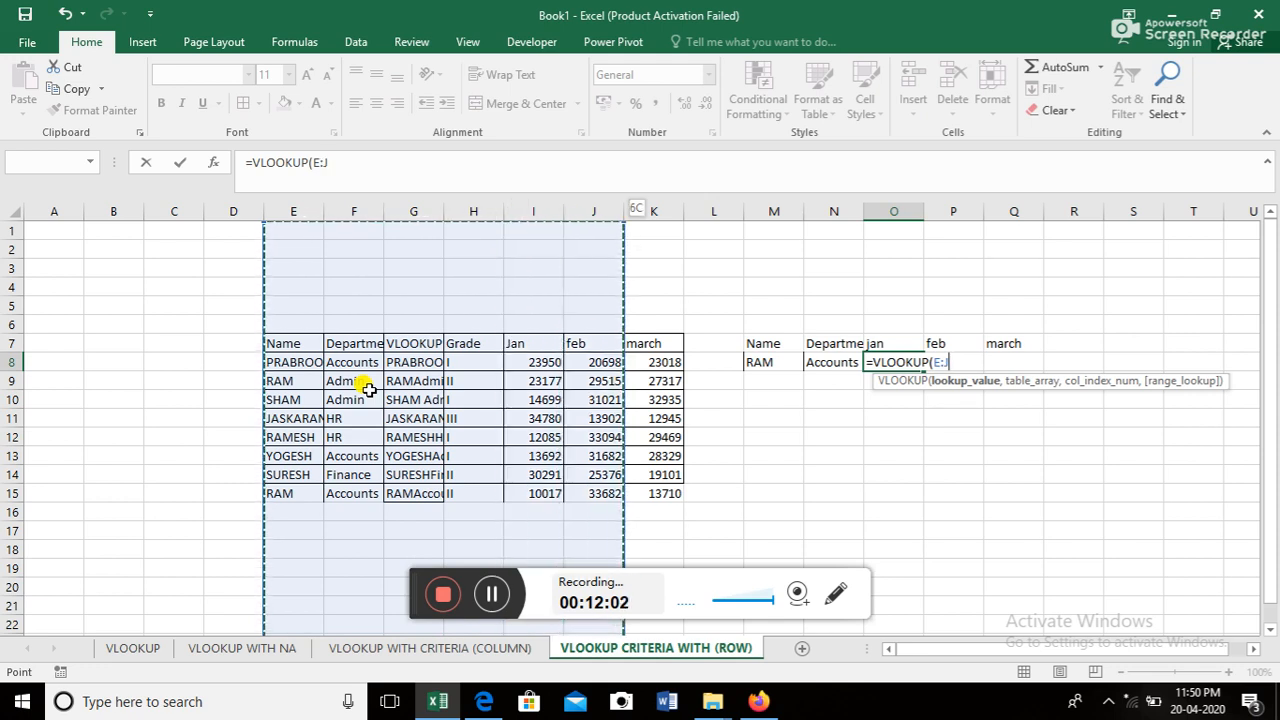
key("shift+Left")
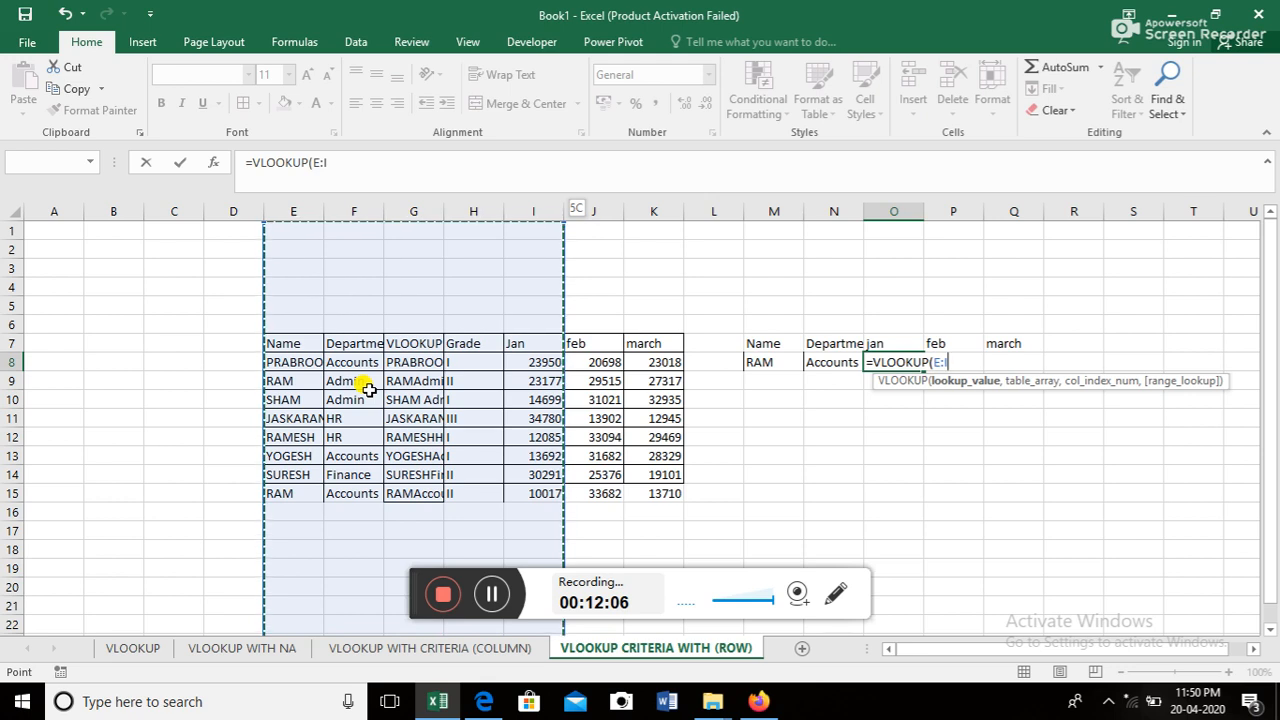
key("BackSpace")
key("BackSpace")
key("BackSpace")
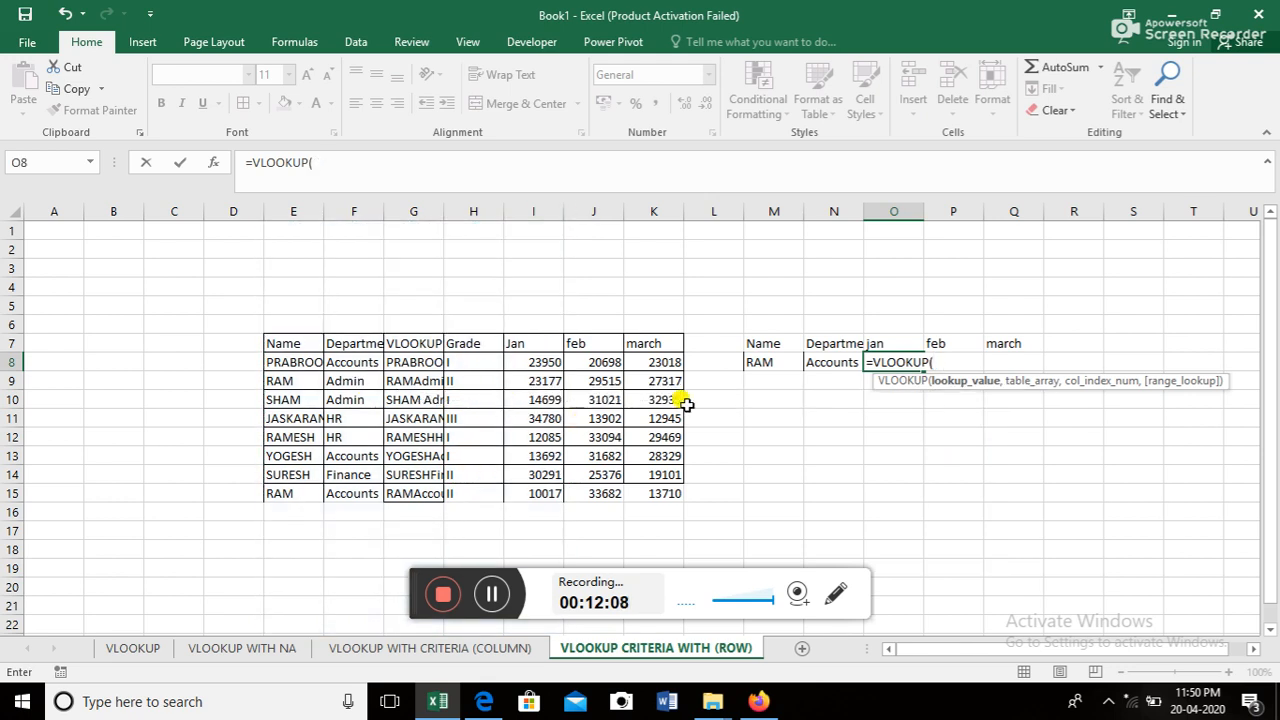
- Give the VLOOKUP in O8 the lookup value M8 and the absolute table array $E$8:$K$15
left_click(760, 364)
type(",")
left_click_drag(275, 205, 543, 244)
left_click_drag(268, 363, 668, 487)
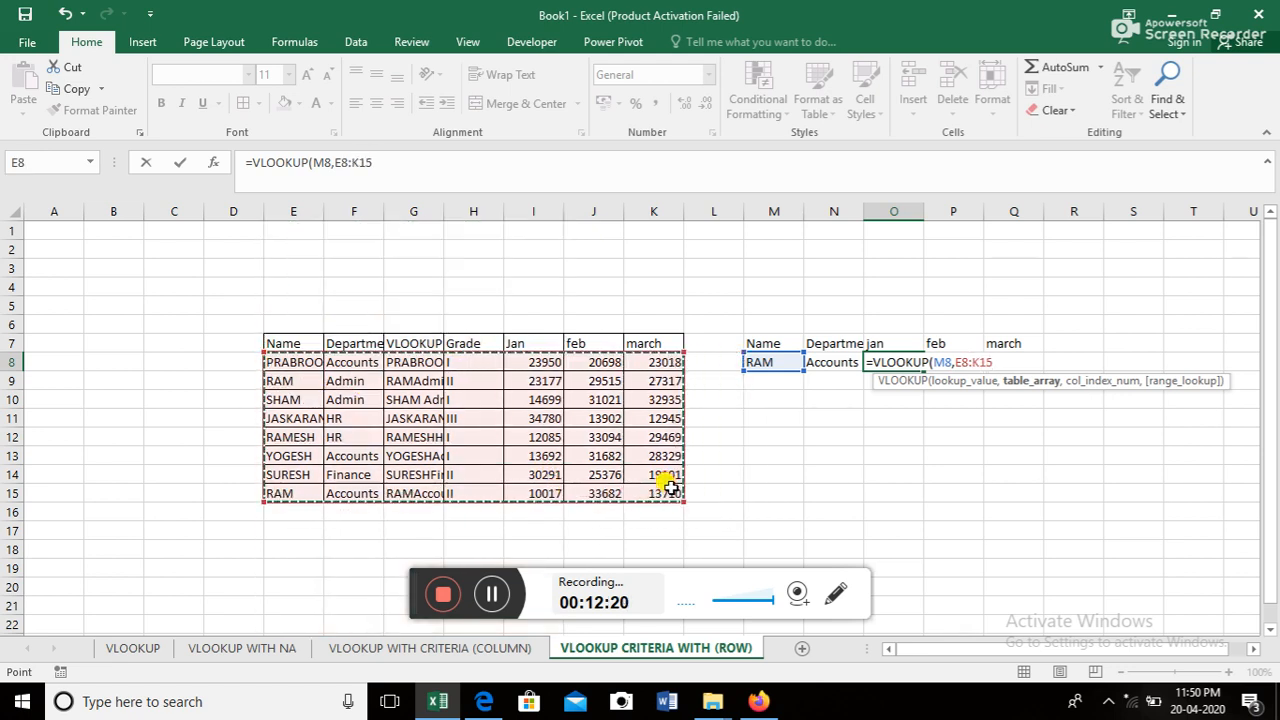
key("F4")
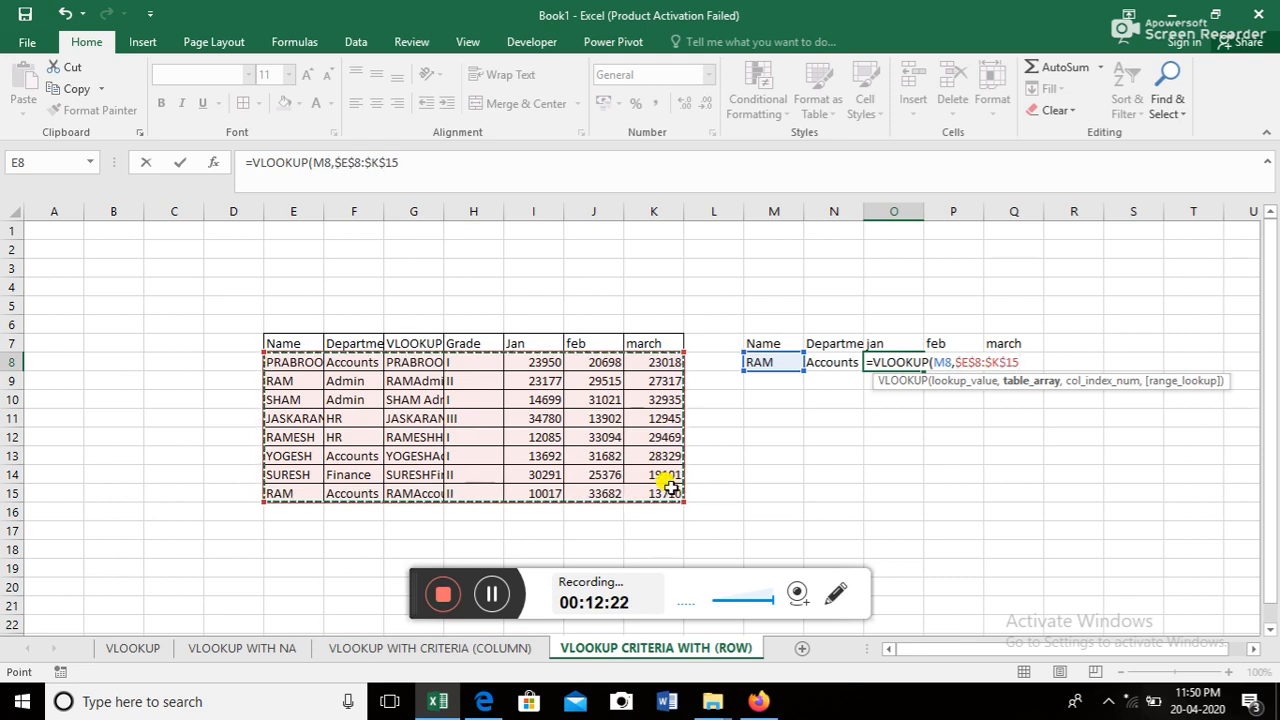
type(",")
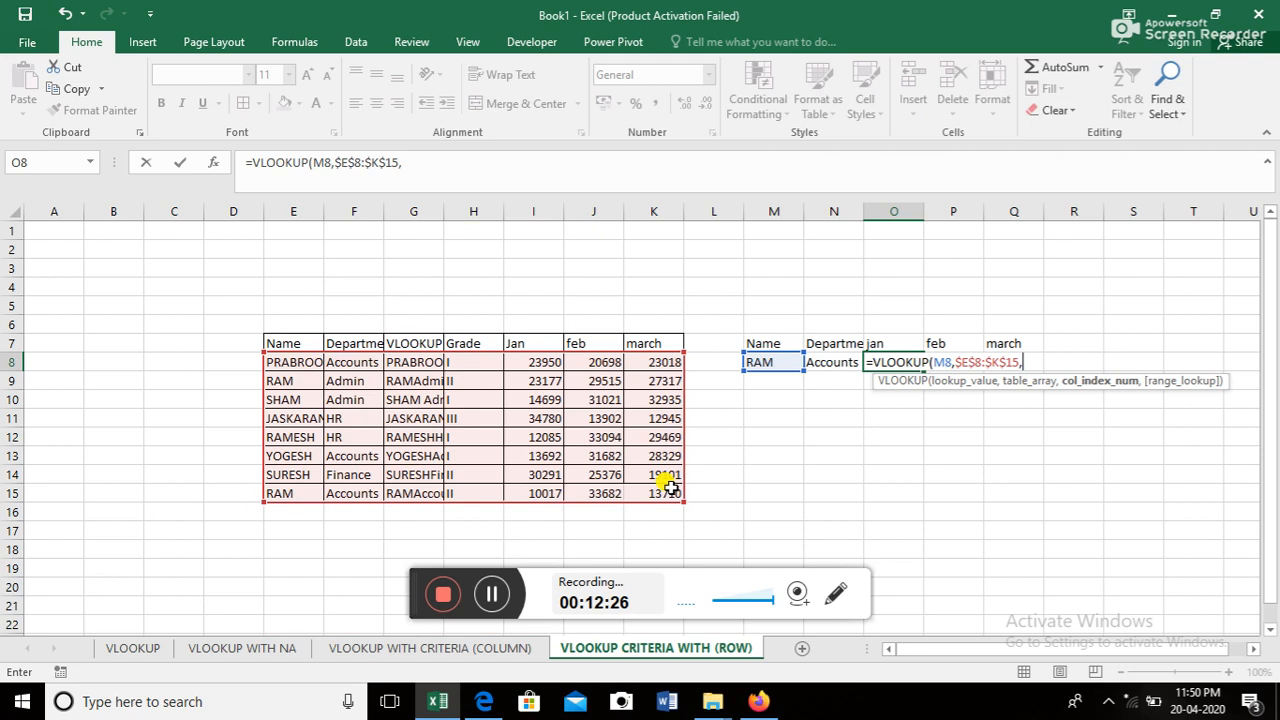
- Complete the O8 formula with MATCH(O7,E7:K7,0) as the column index and 0 for an exact match
type("mat")
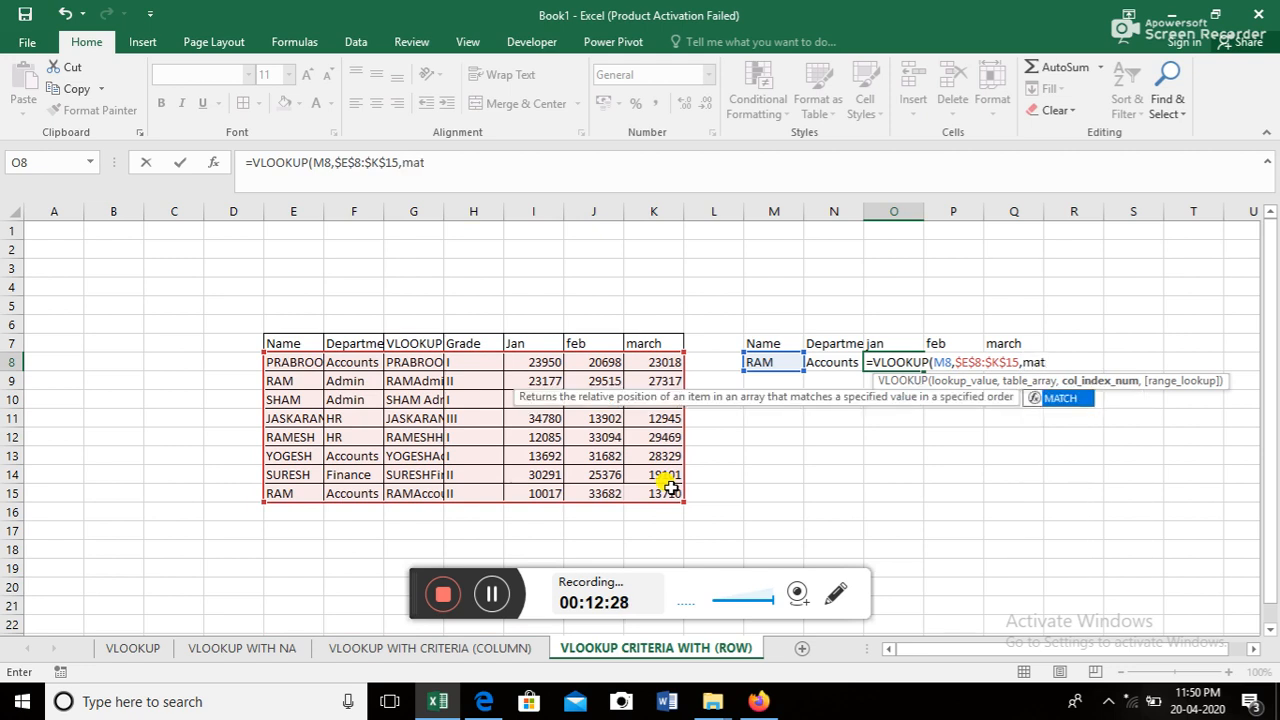
key("Tab")
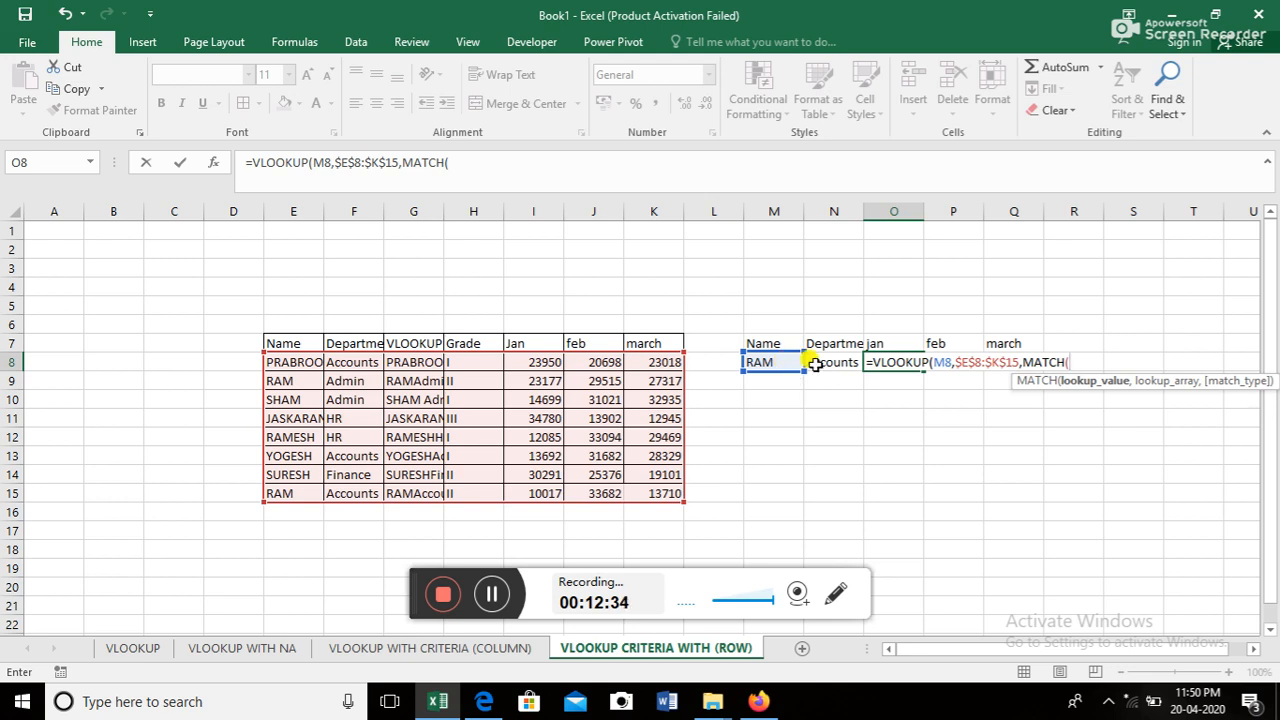
left_click(889, 343)
type(",")
left_click_drag(287, 341, 645, 345)
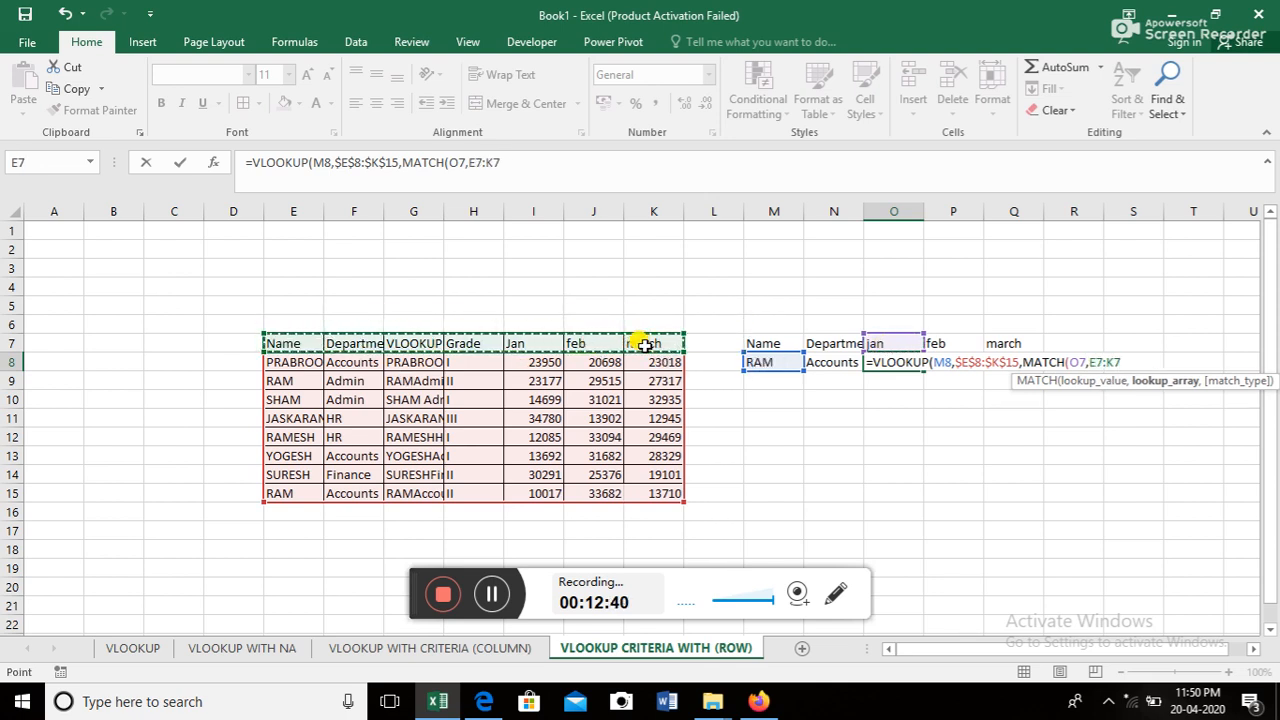
type(",0")
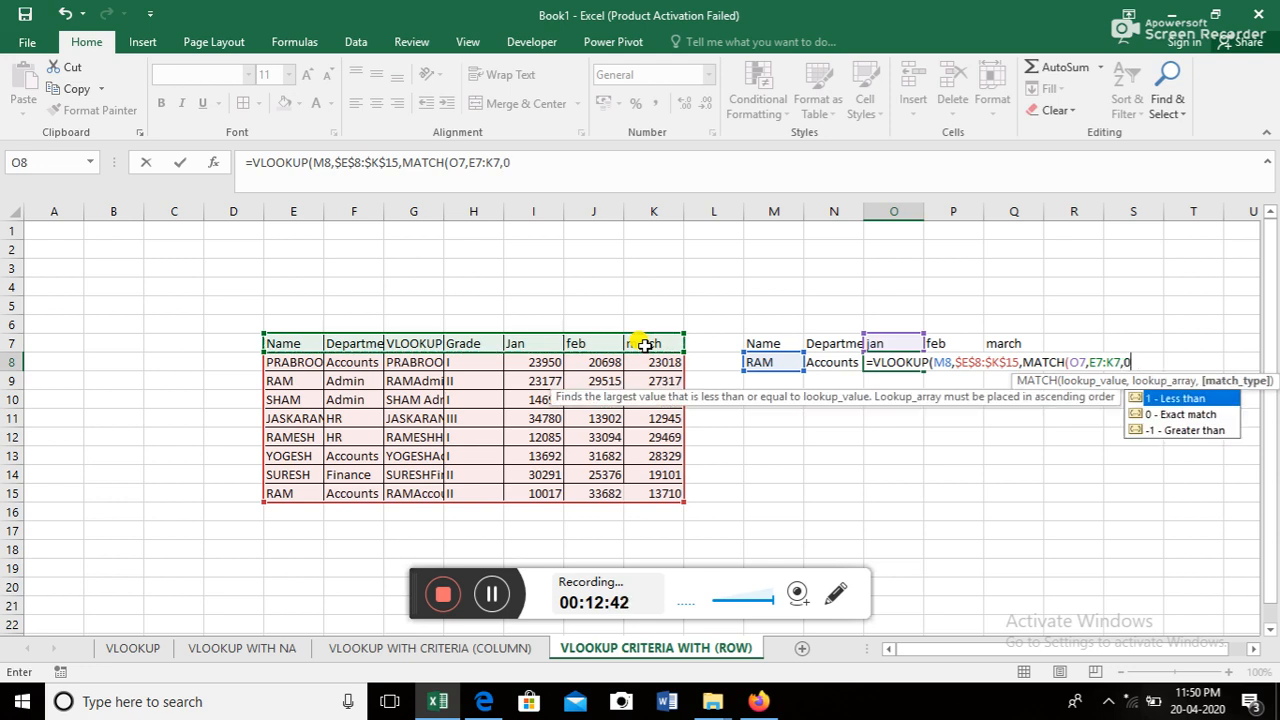
type(")")
type(",0")
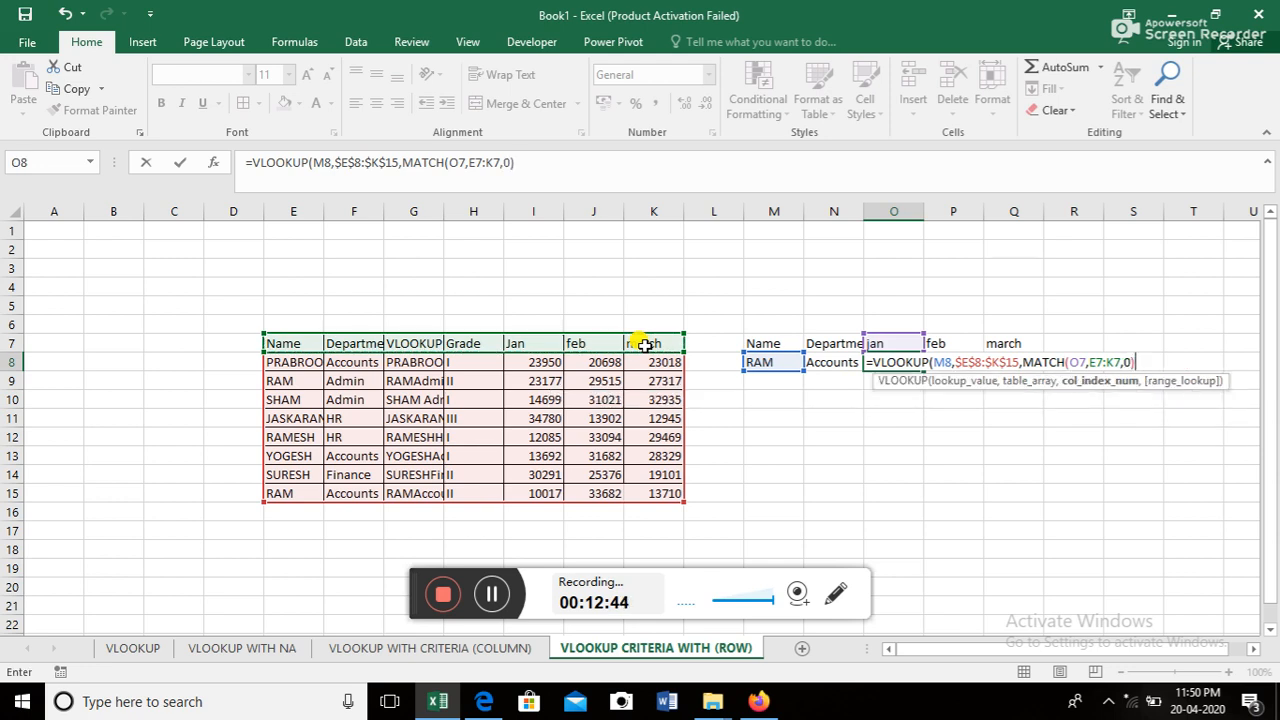
type(")")
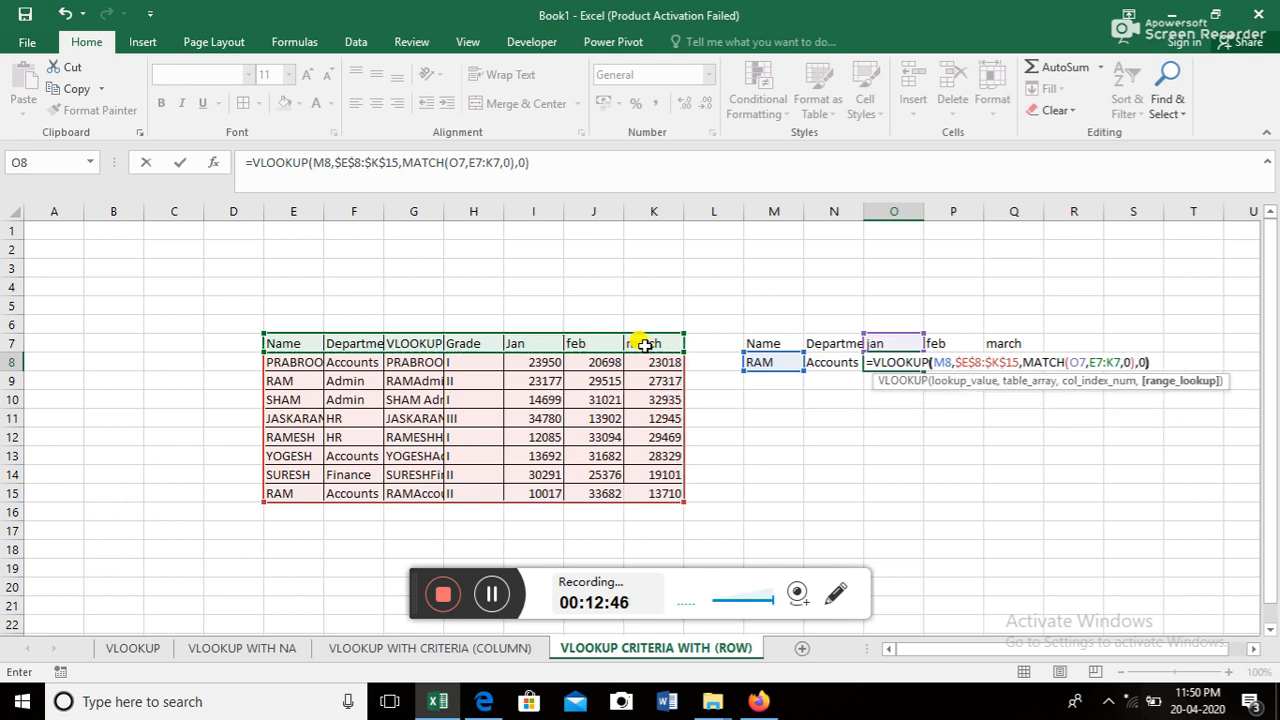
key("Return")
- Make the MATCH heading range in the O8 formula absolute as $E$7:$K$7
key("Up")
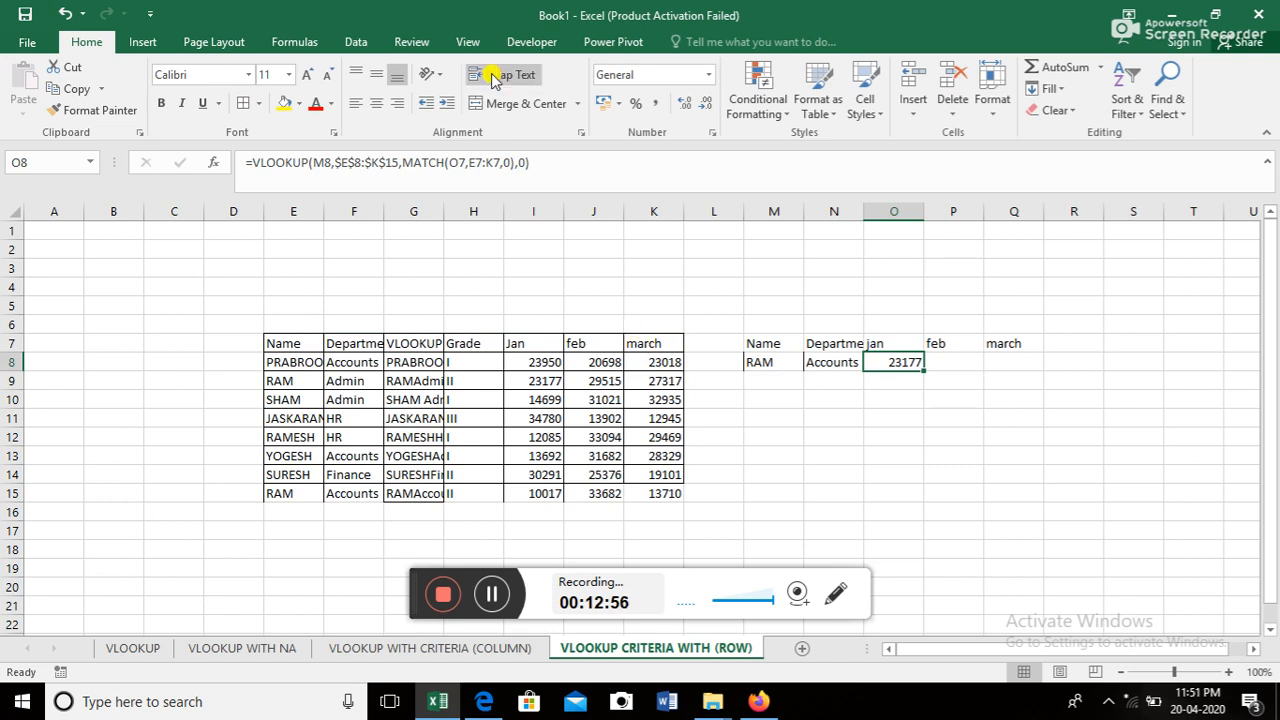
left_click(483, 163)
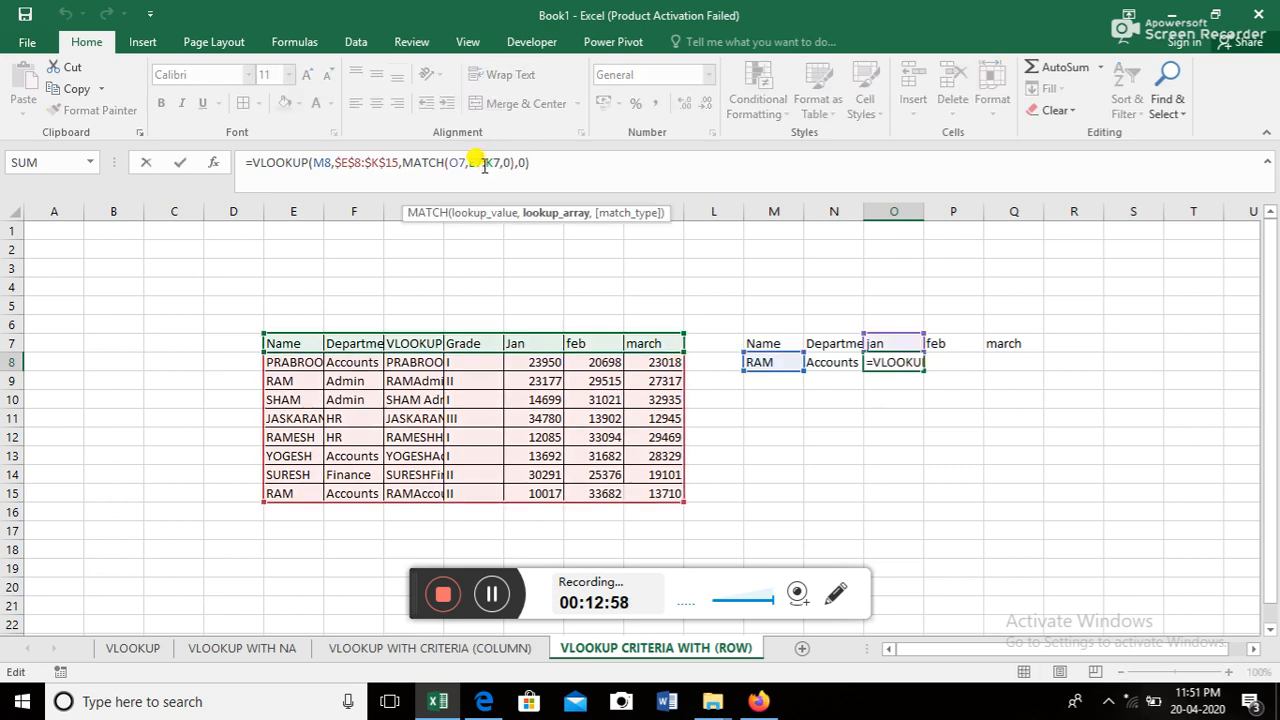
key("F4")
left_click(507, 165)
key("F4")
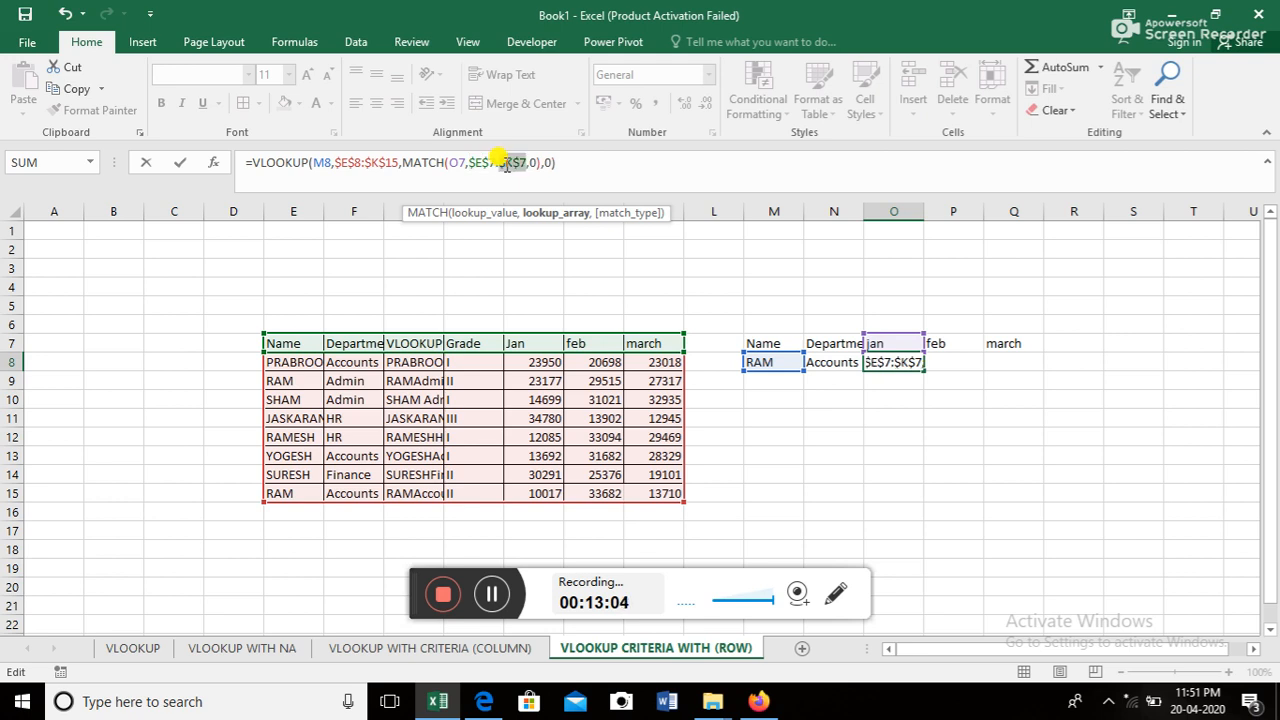
key("Return")
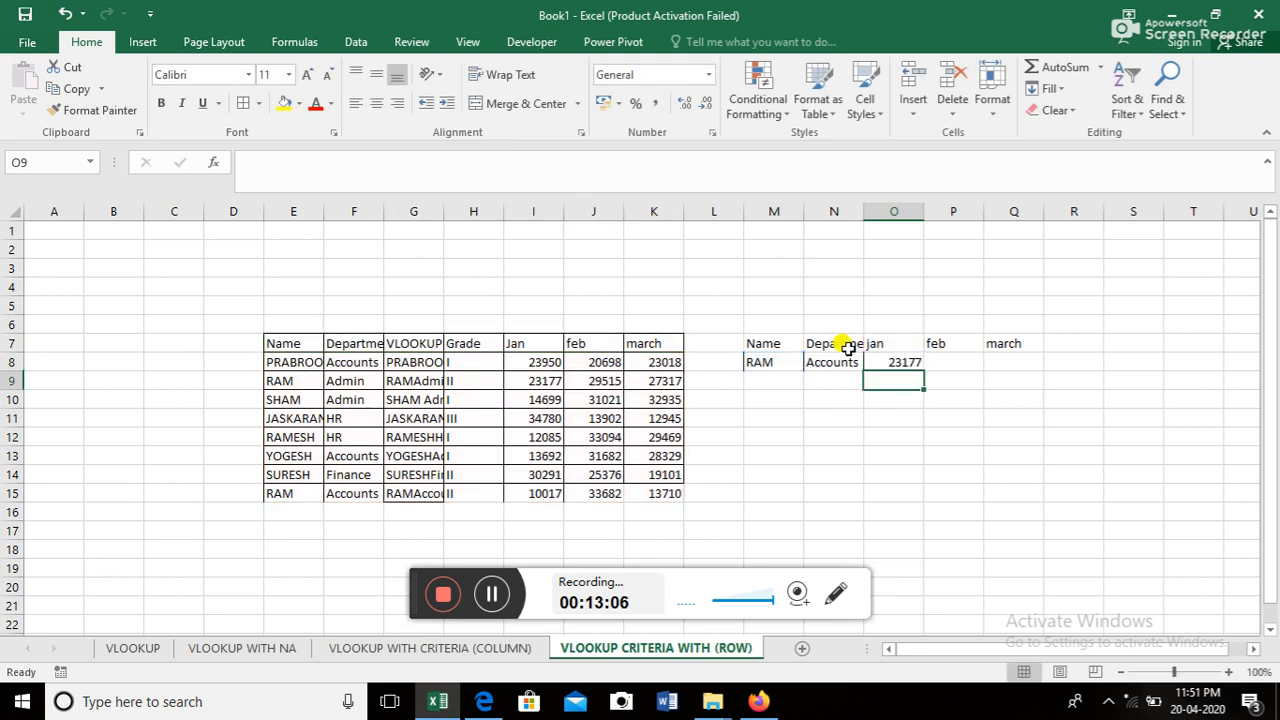
- Make the VLOOKUP lookup value in O8 absolute as $M$8
left_click(891, 362)
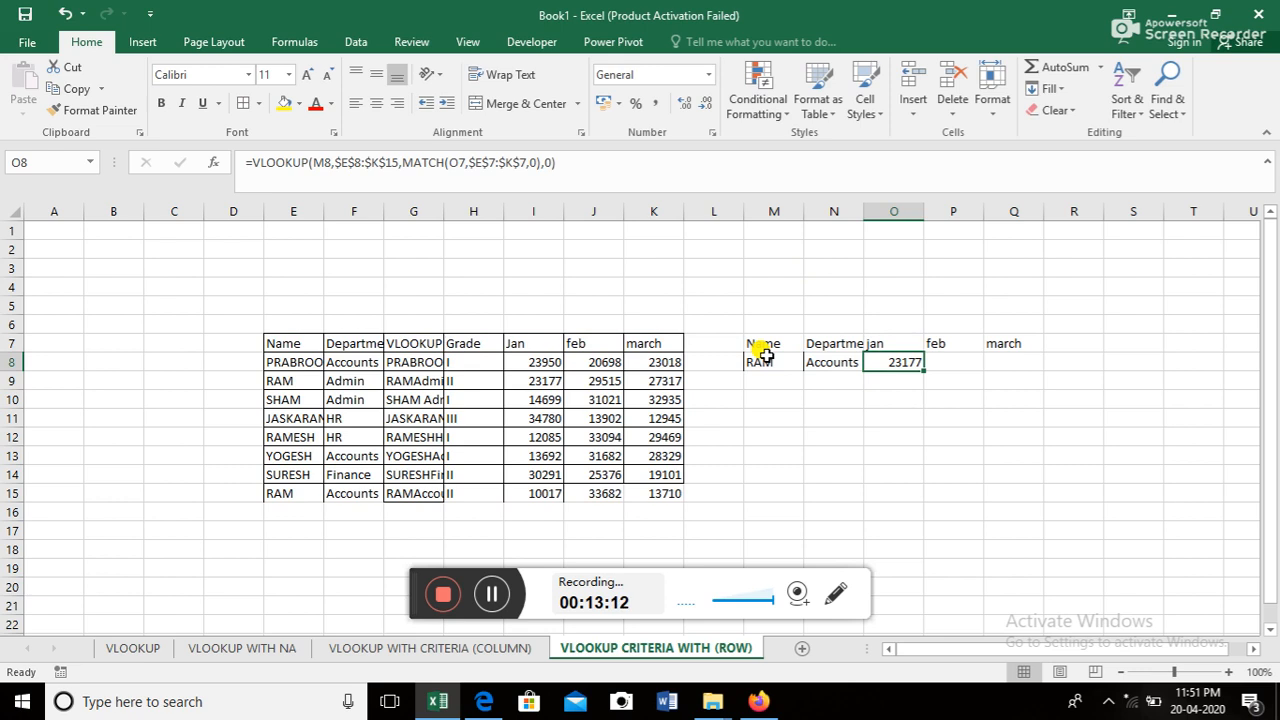
key("F2")
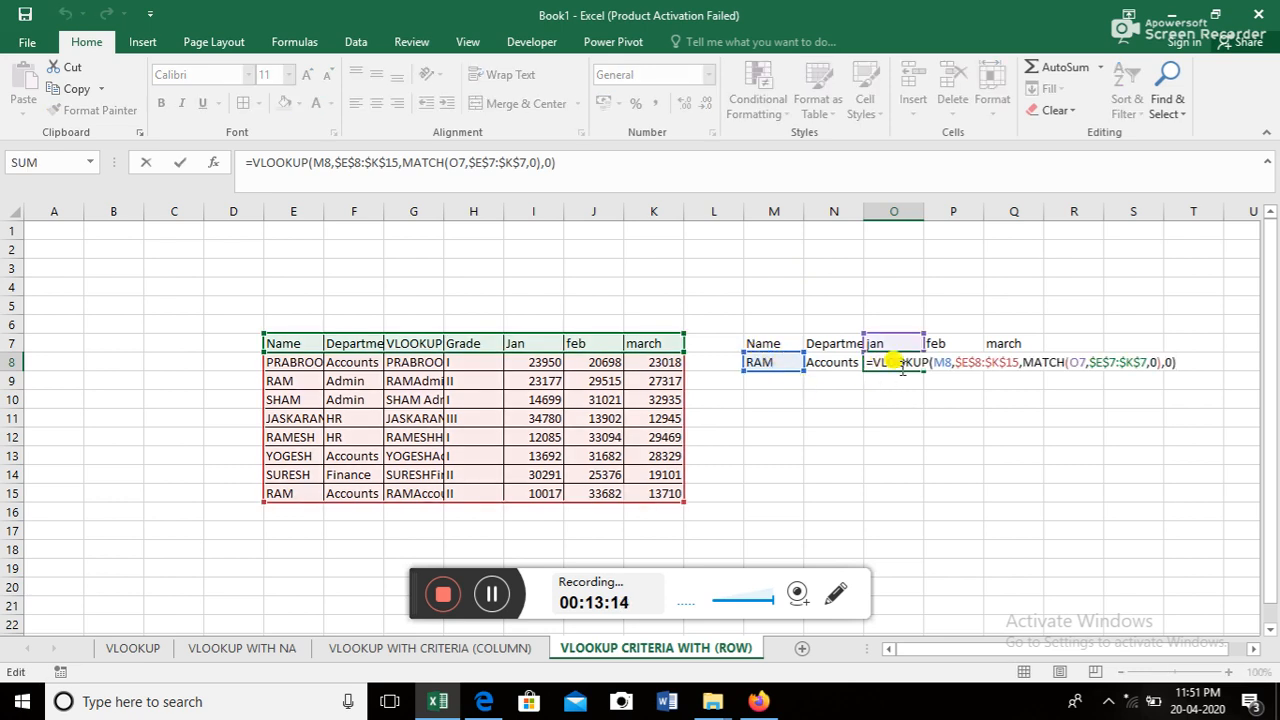
left_click(935, 360)
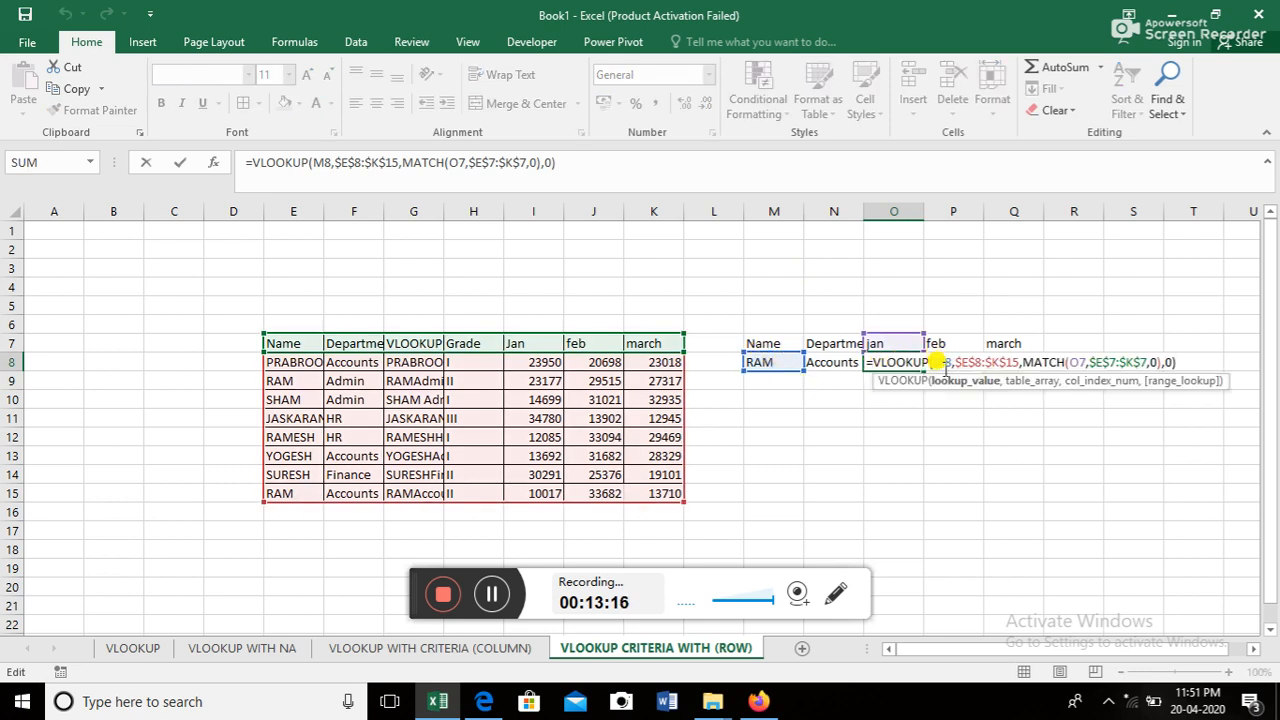
key("F4")
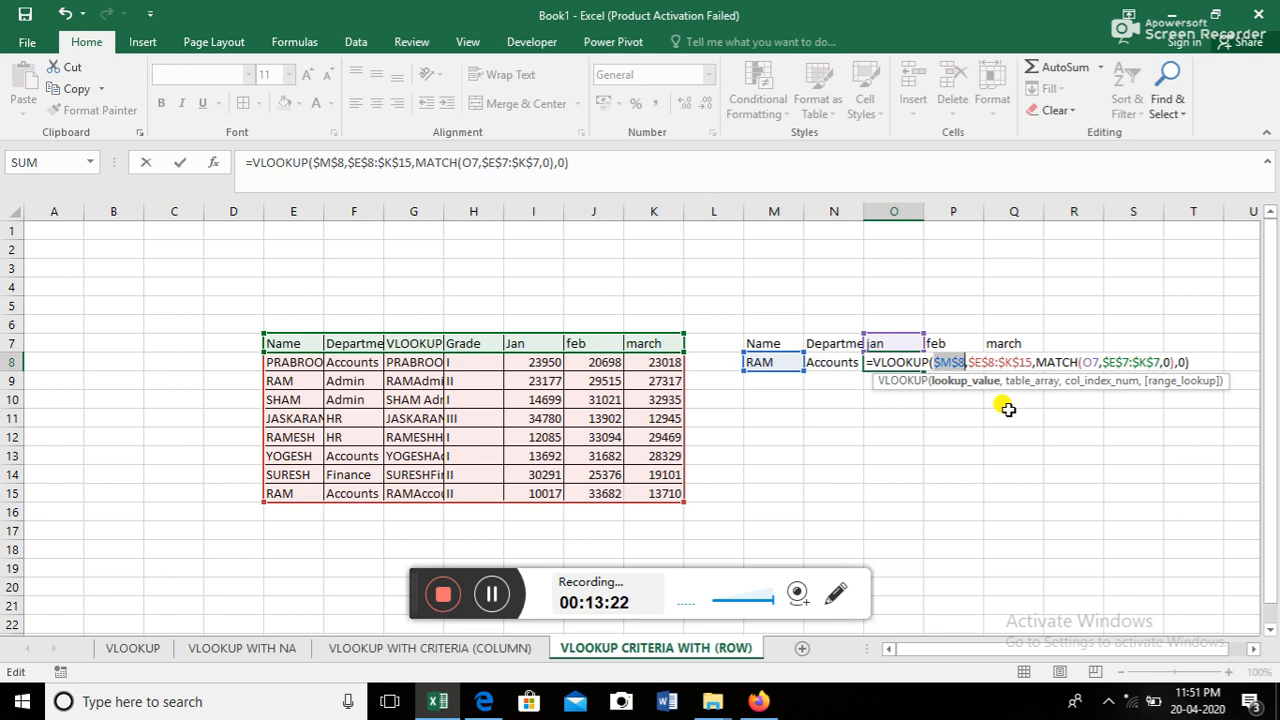
key("Return")
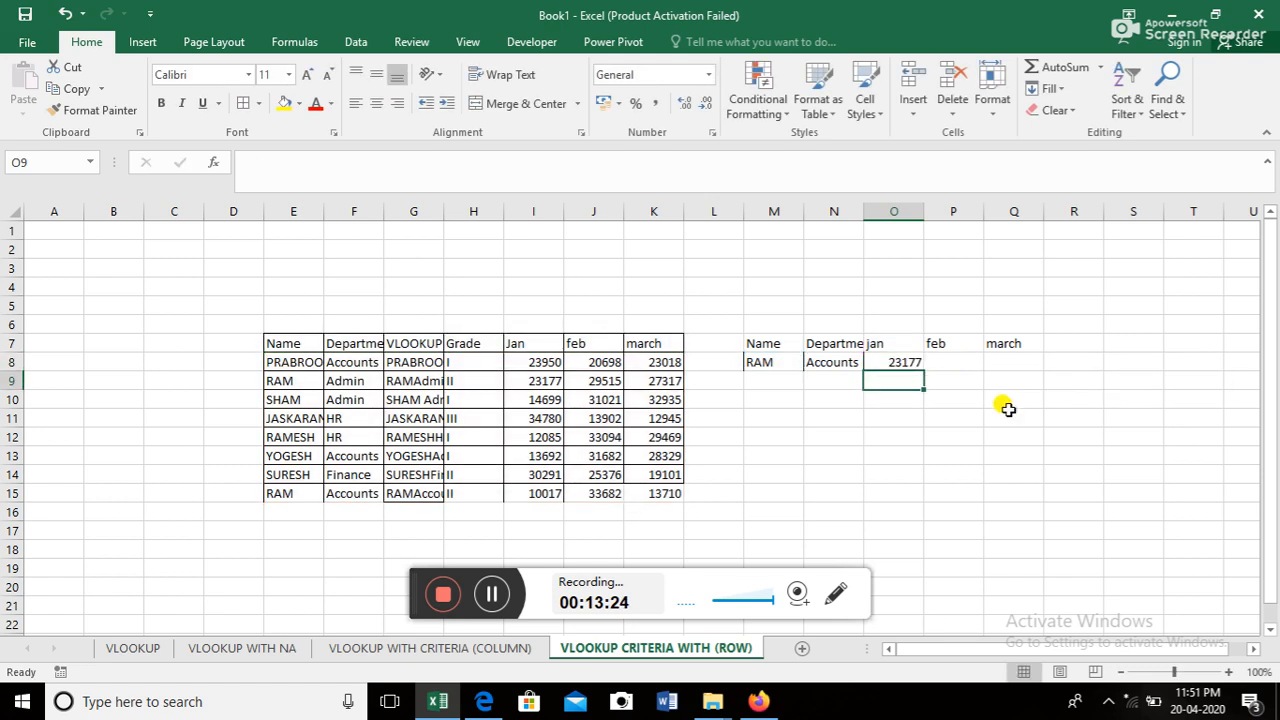
- Fill the O8 formula across to R8, and clear the surplus cell R8
key("Up")
left_click_drag(924, 369, 1097, 363)
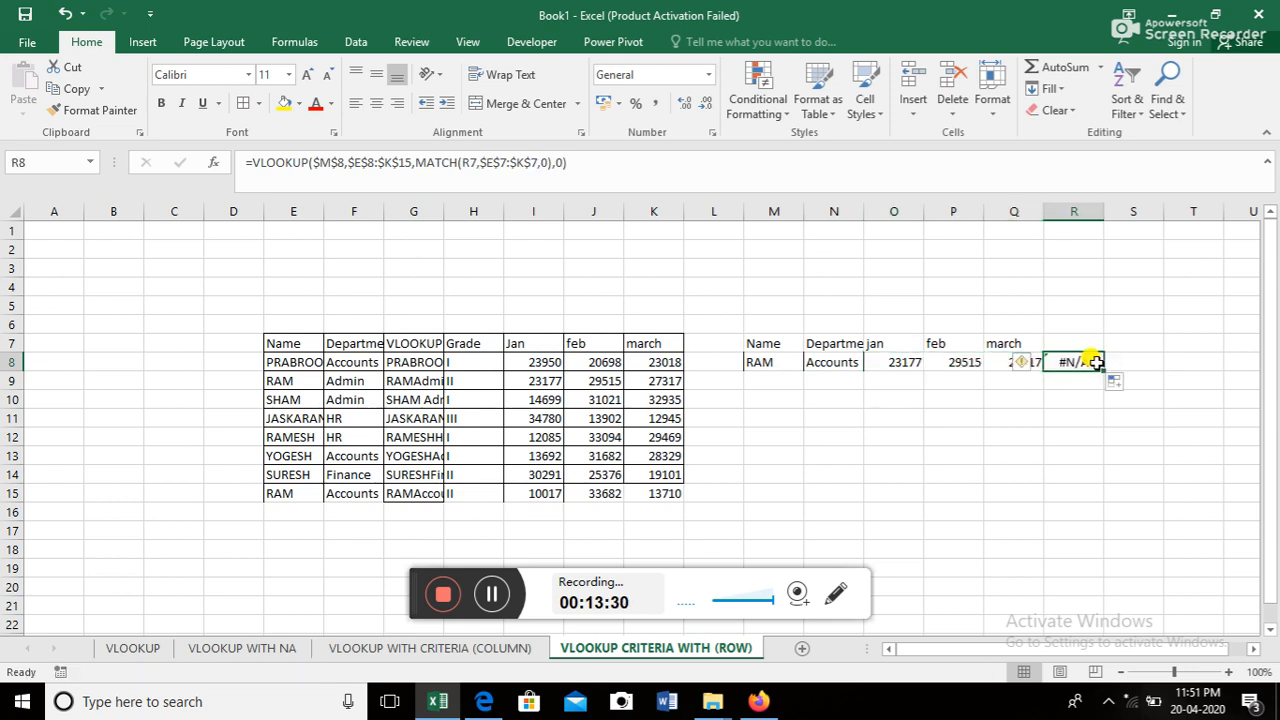
key("Delete")
- Try march as the heading in P7 to test the lookup, and undo the heading change
key("Left")
key("Left")
key("Up")
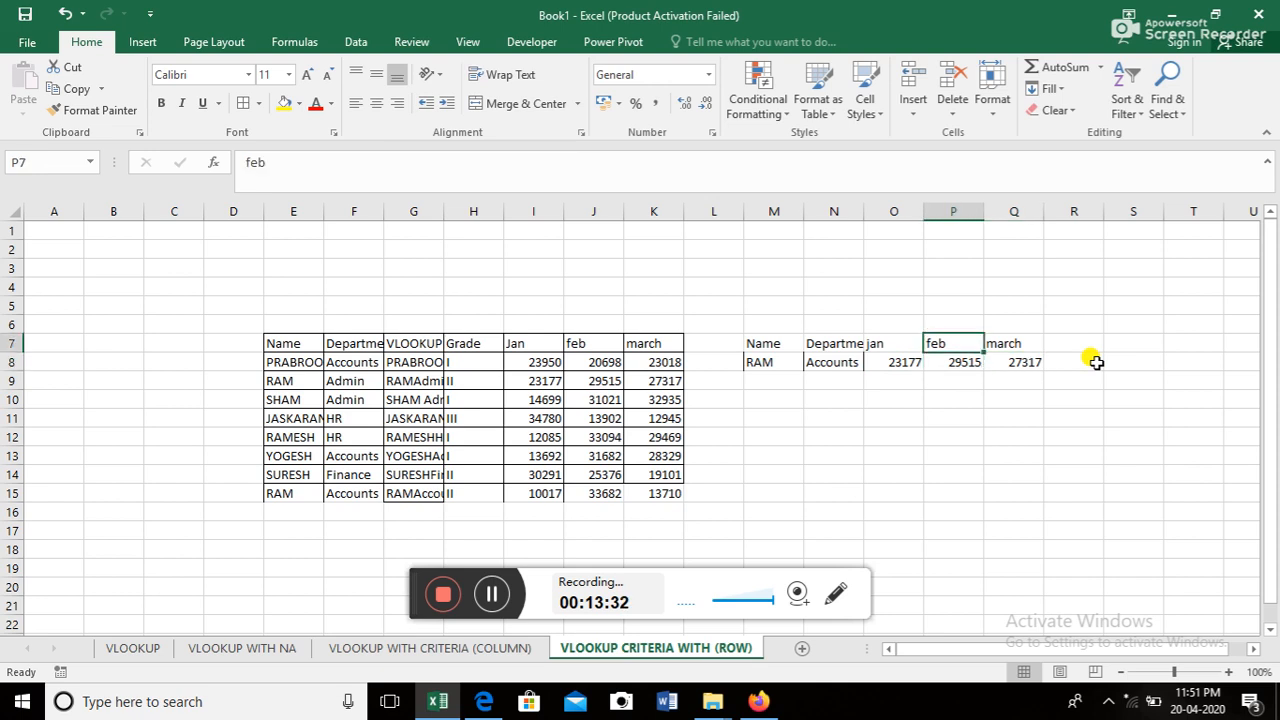
type("march")
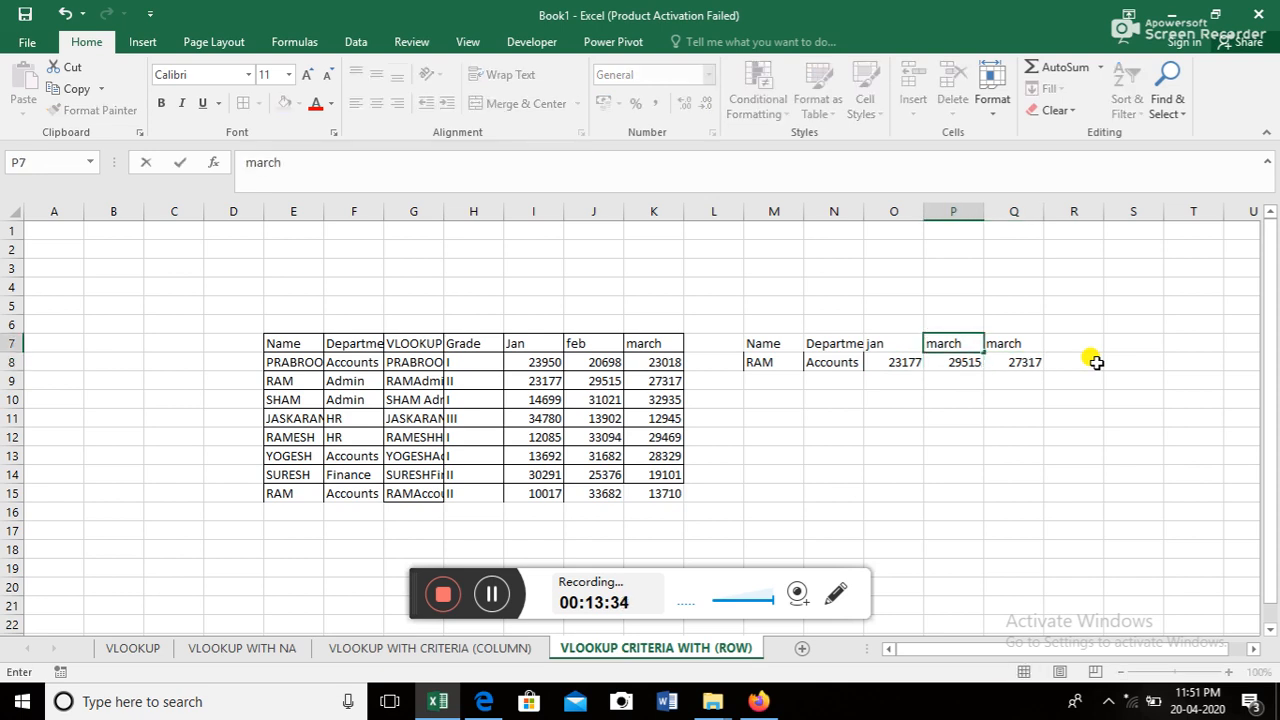
key("Return")
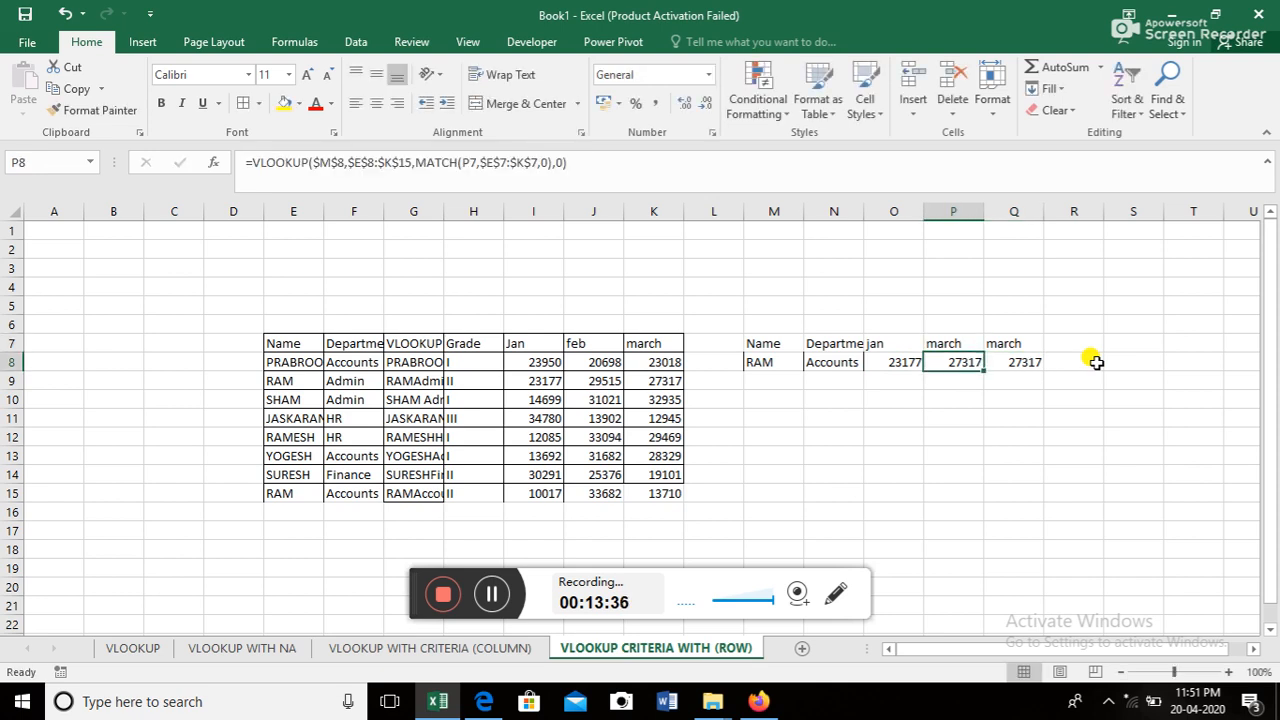
key("ctrl+z")
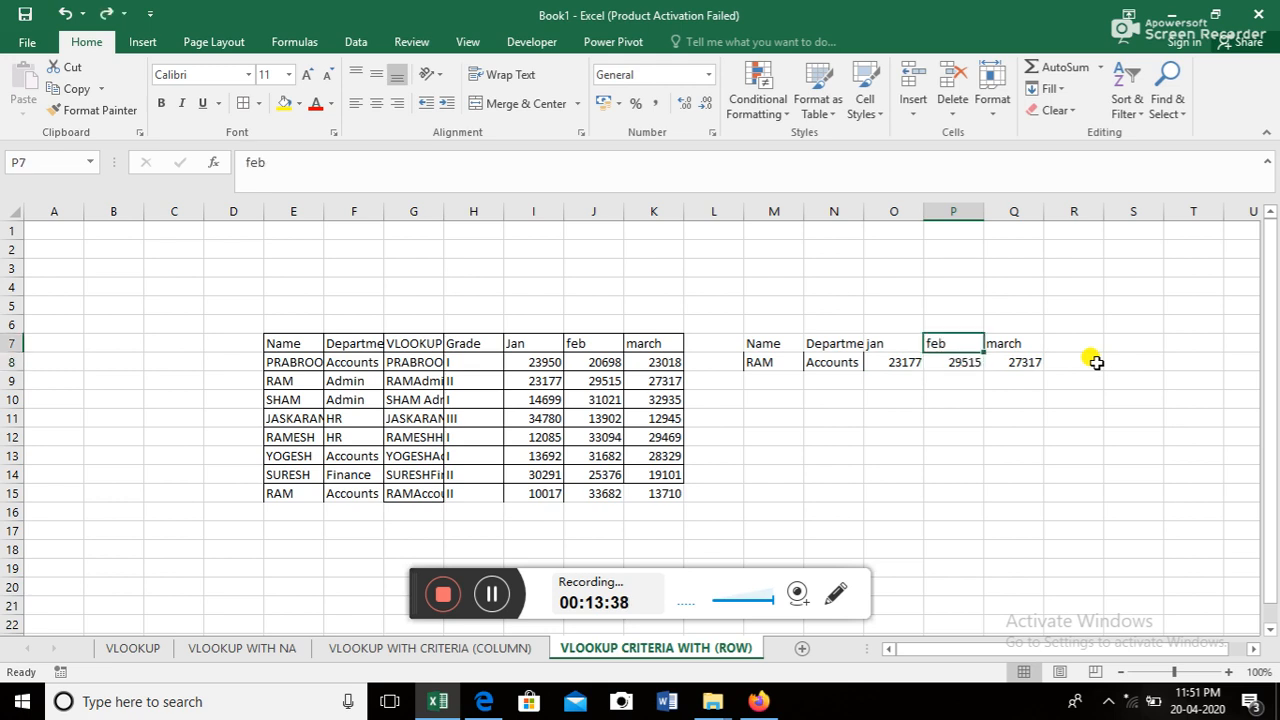